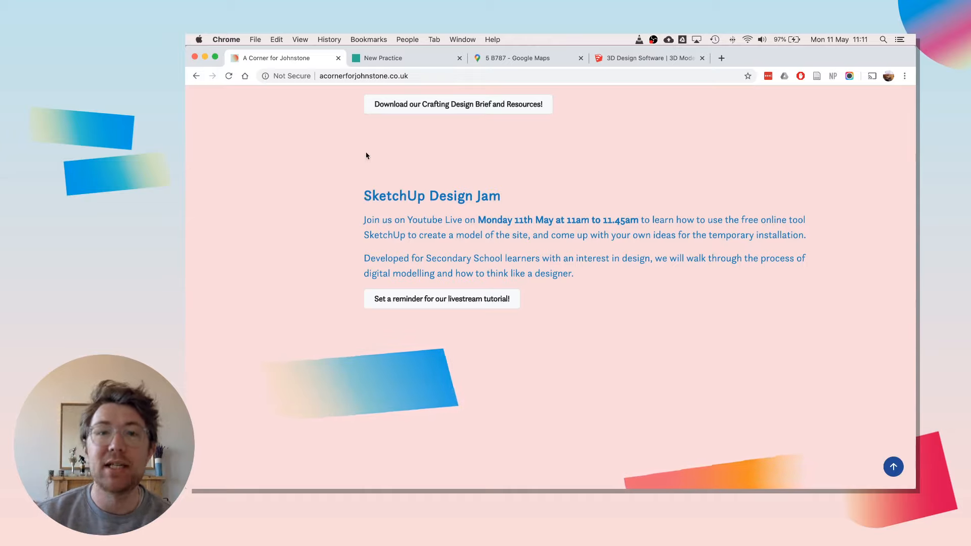
Switch to the SketchUp website, open its free trial page and choose Higher Education as the intended use.
{"action": "left_click", "coordinate": [621, 59]}
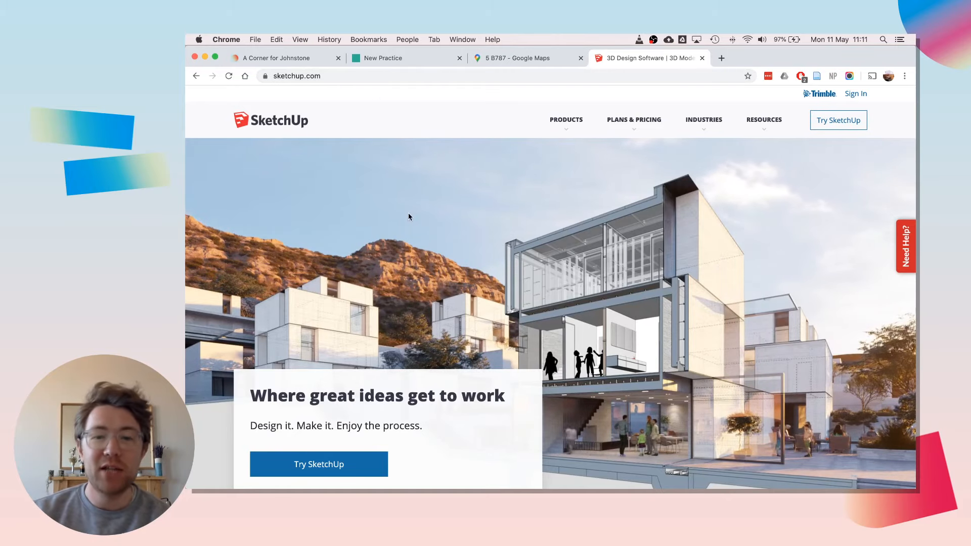
{"action": "scroll", "coordinate": [408, 213], "scroll_direction": "down", "scroll_amount": 1}
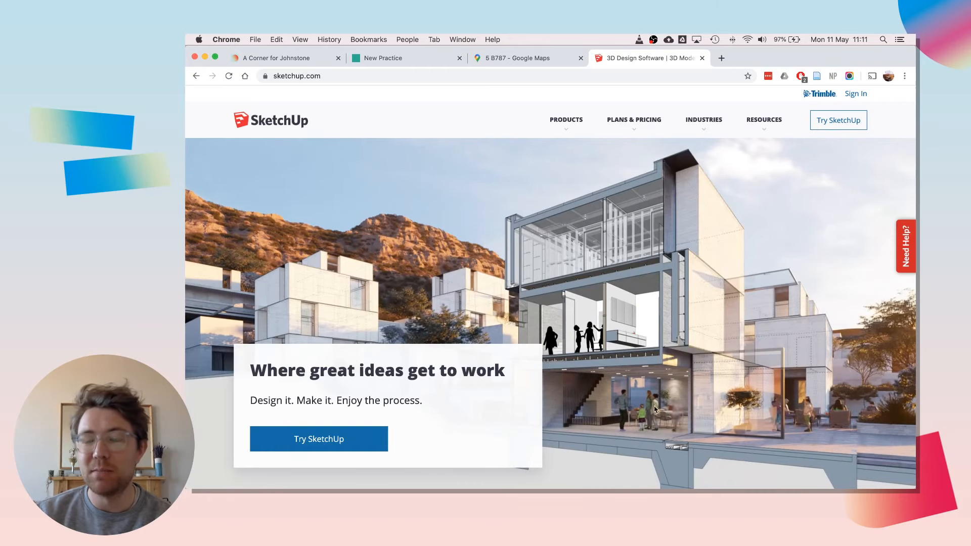
{"action": "scroll", "coordinate": [578, 344], "scroll_direction": "down", "scroll_amount": 1}
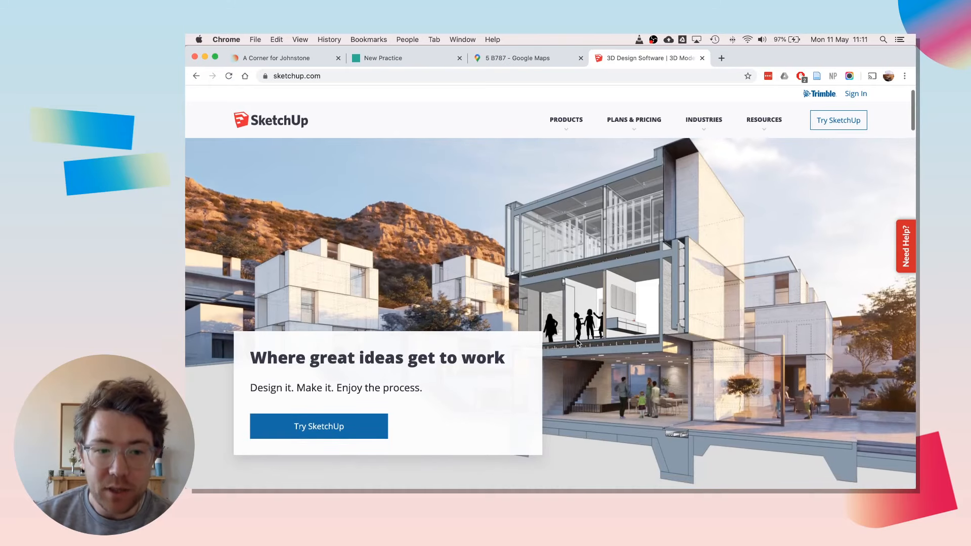
{"action": "scroll", "coordinate": [578, 343], "scroll_direction": "up", "scroll_amount": 1}
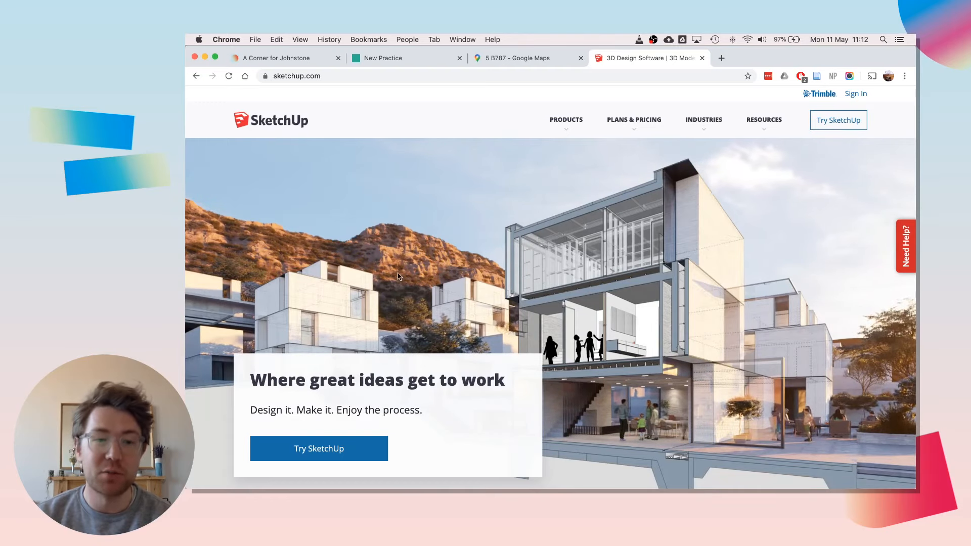
{"action": "scroll", "coordinate": [506, 227], "scroll_direction": "up", "scroll_amount": 1}
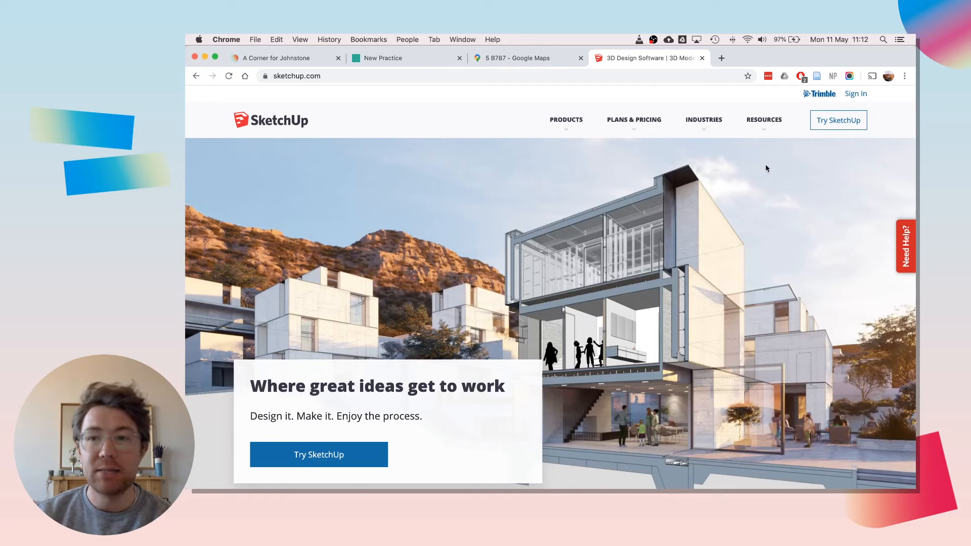
{"action": "left_click", "coordinate": [848, 123]}
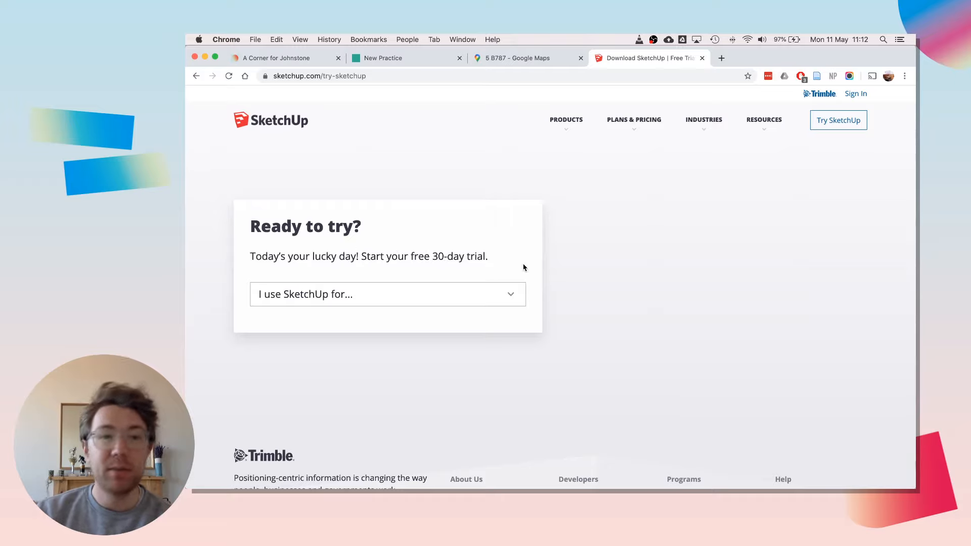
{"action": "left_click", "coordinate": [512, 297]}
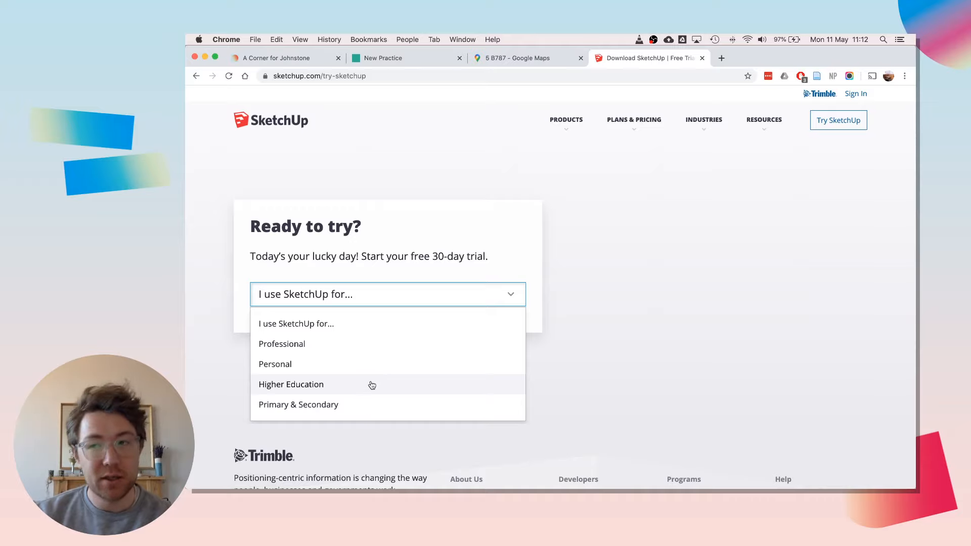
{"action": "left_click", "coordinate": [321, 385]}
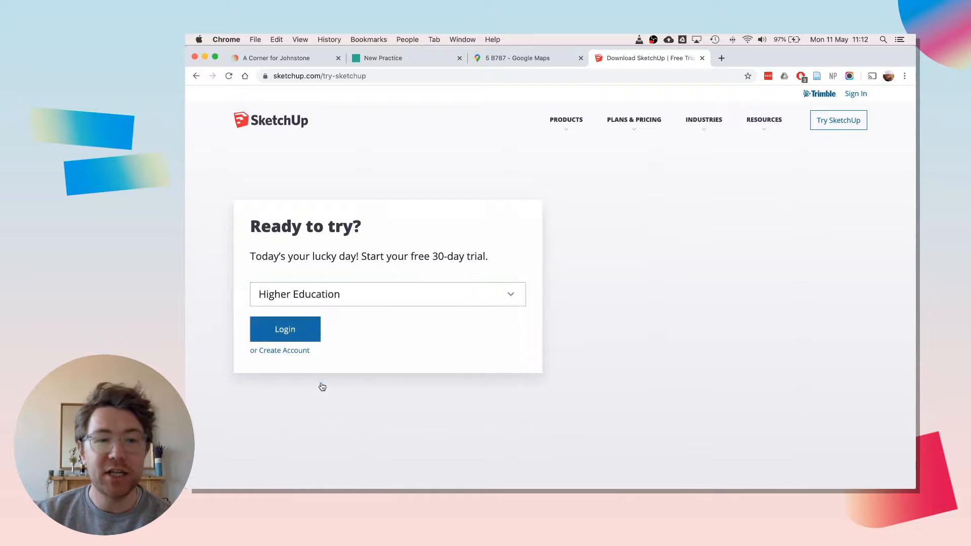
Sign in to the Trimble account with the account e-mail and the account password.
{"action": "left_click", "coordinate": [286, 352]}
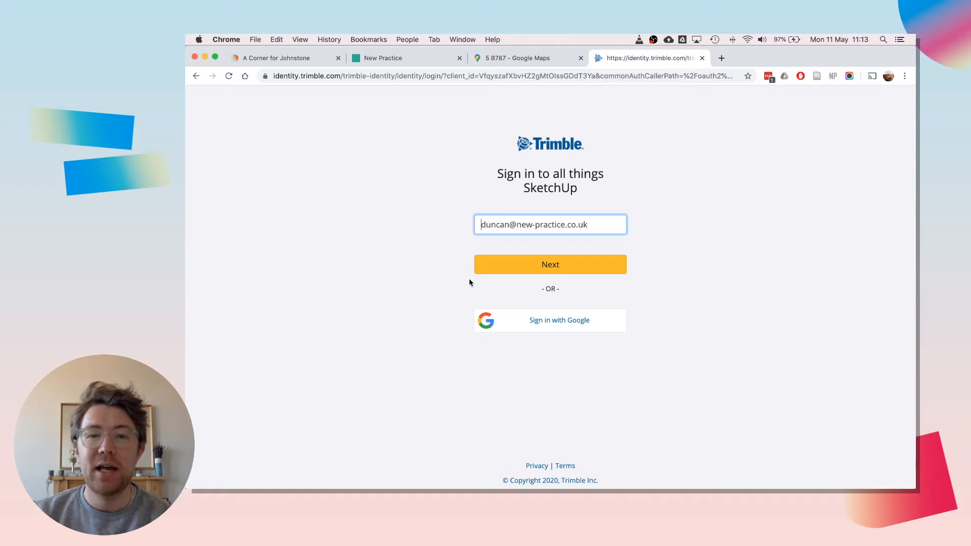
{"action": "left_click", "coordinate": [559, 263]}
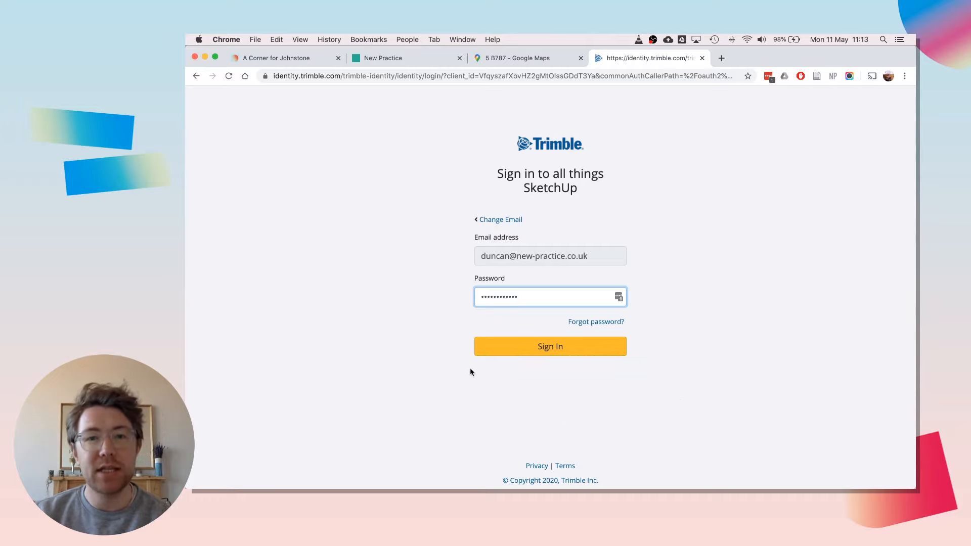
{"action": "left_click", "coordinate": [522, 350]}
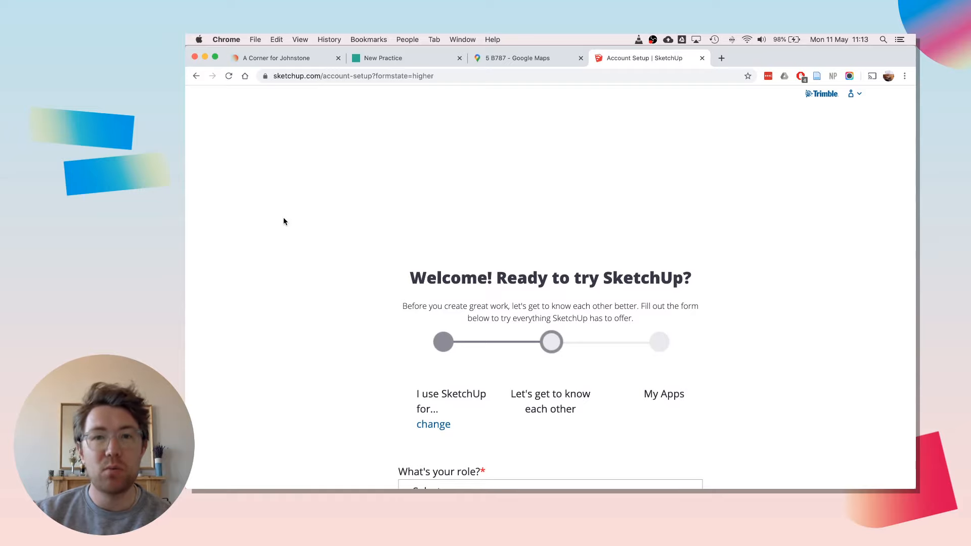
Set the role to Student in the account setup form.
{"action": "scroll", "coordinate": [284, 221], "scroll_direction": "down", "scroll_amount": 3}
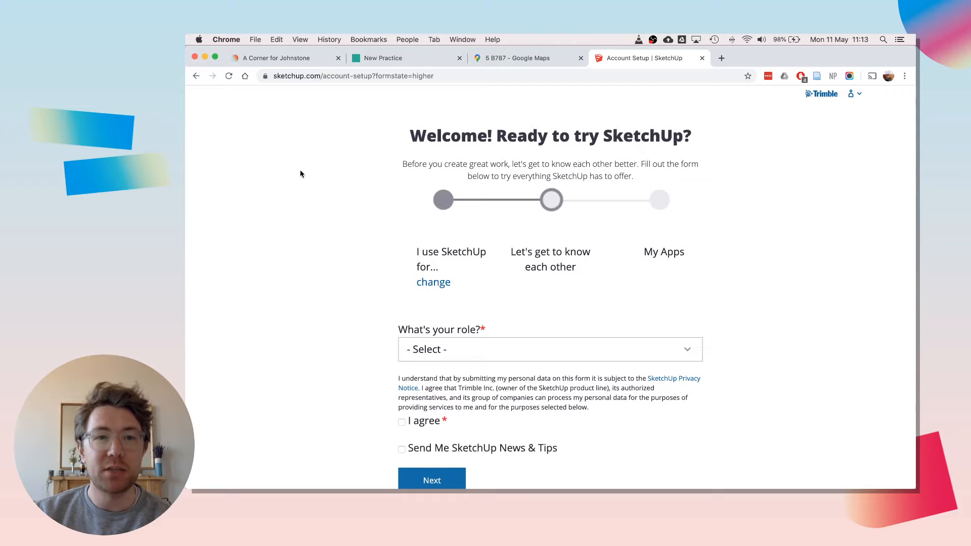
{"action": "scroll", "coordinate": [299, 212], "scroll_direction": "down", "scroll_amount": 1}
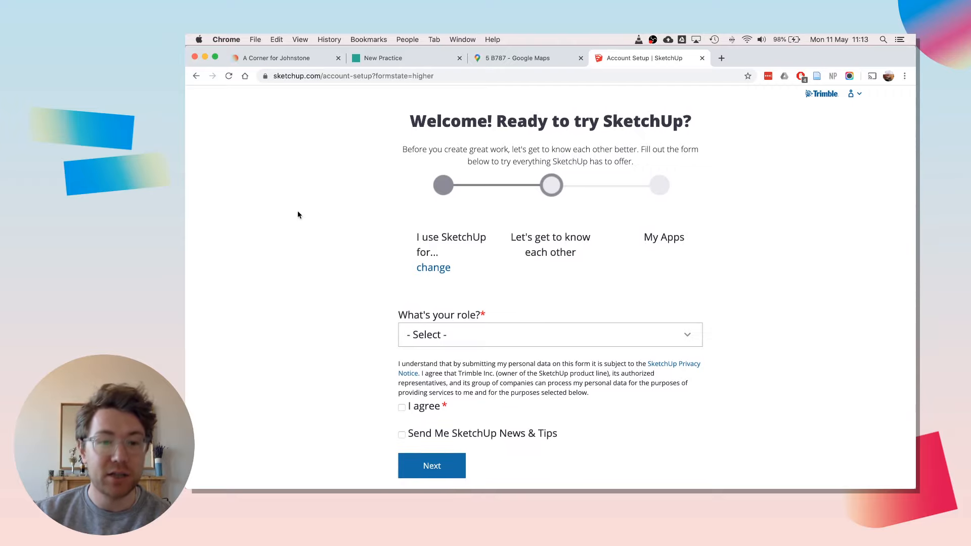
{"action": "scroll", "coordinate": [296, 229], "scroll_direction": "down", "scroll_amount": 1}
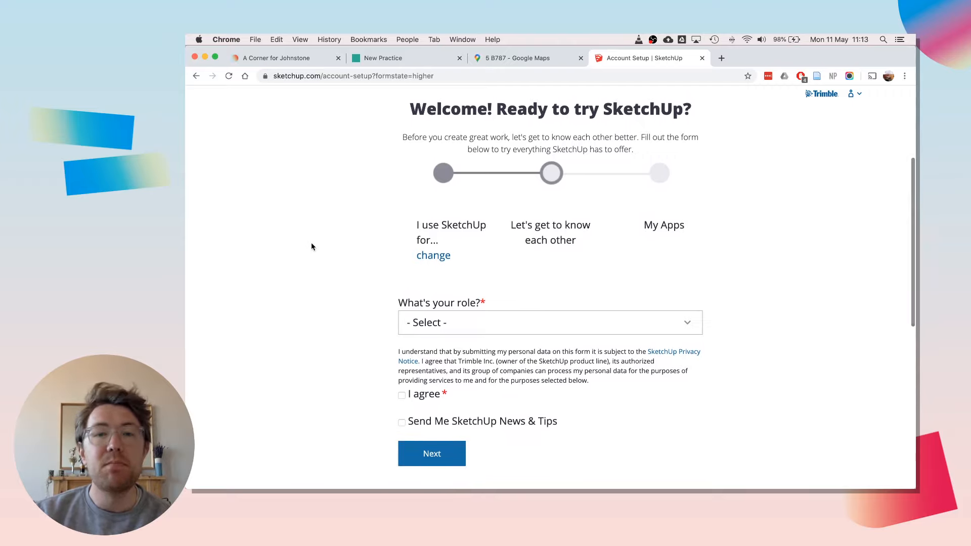
{"action": "left_click", "coordinate": [457, 332]}
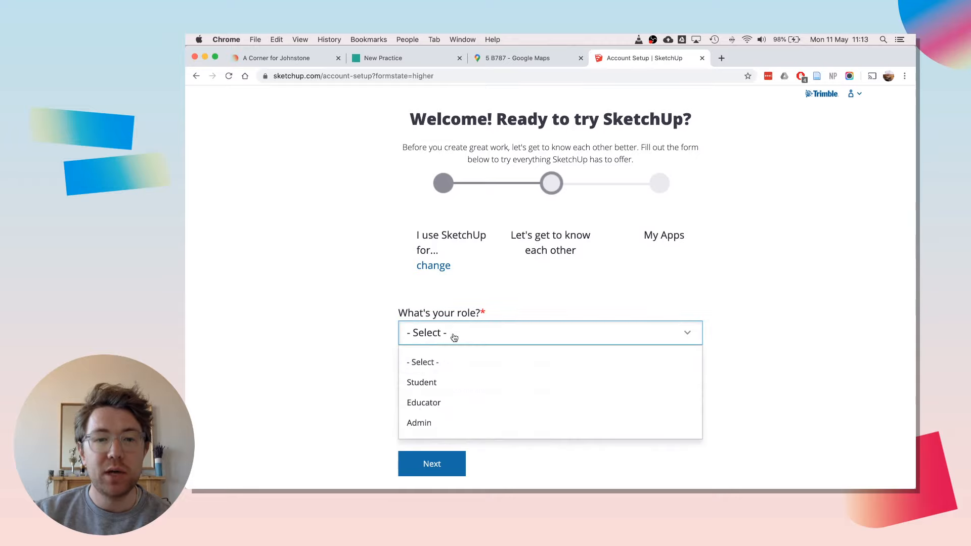
{"action": "left_click", "coordinate": [464, 387]}
{"action": "scroll", "coordinate": [364, 384], "scroll_direction": "down", "scroll_amount": 2}
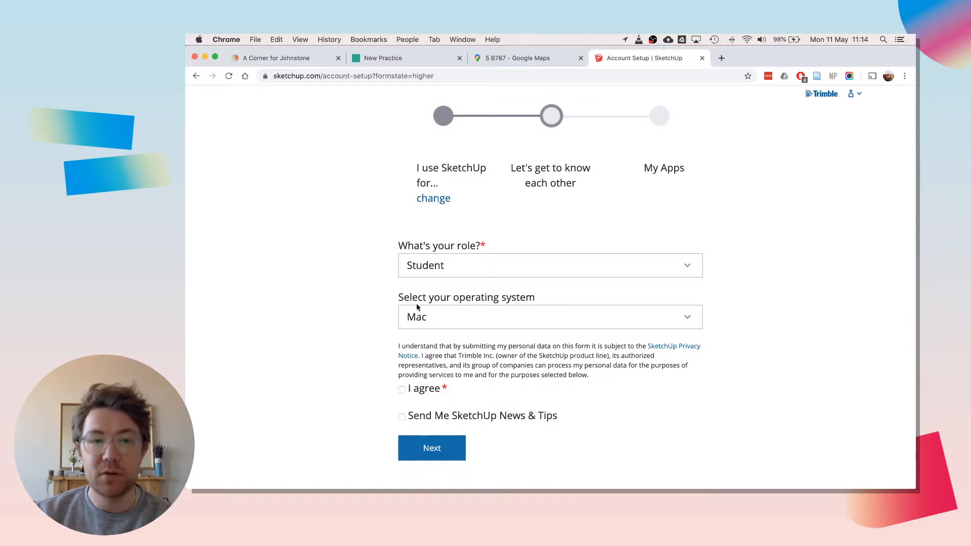
Select Mac as the operating system, agree to the privacy notice and submit the account setup form.
{"action": "left_click", "coordinate": [513, 322]}
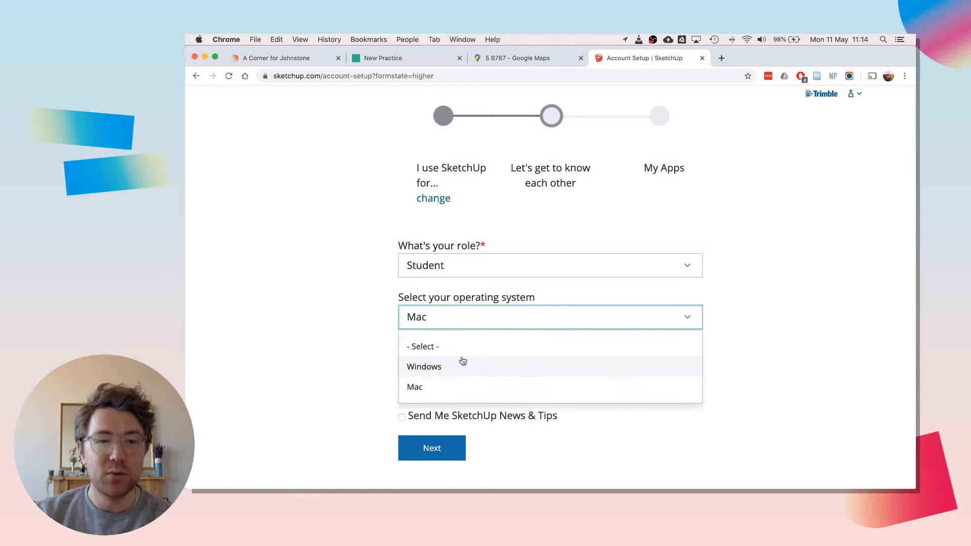
{"action": "left_click", "coordinate": [426, 387]}
{"action": "scroll", "coordinate": [352, 364], "scroll_direction": "down", "scroll_amount": 2}
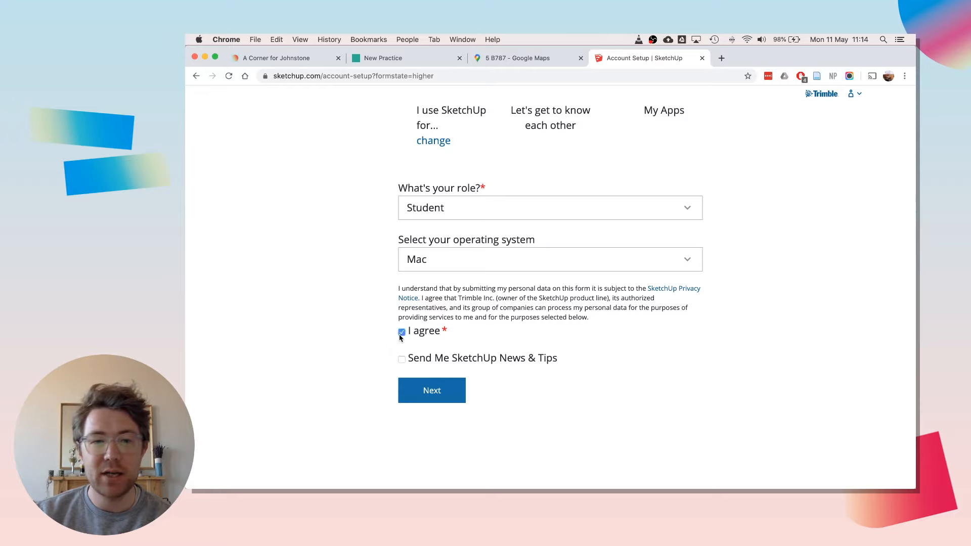
{"action": "left_click", "coordinate": [432, 395]}
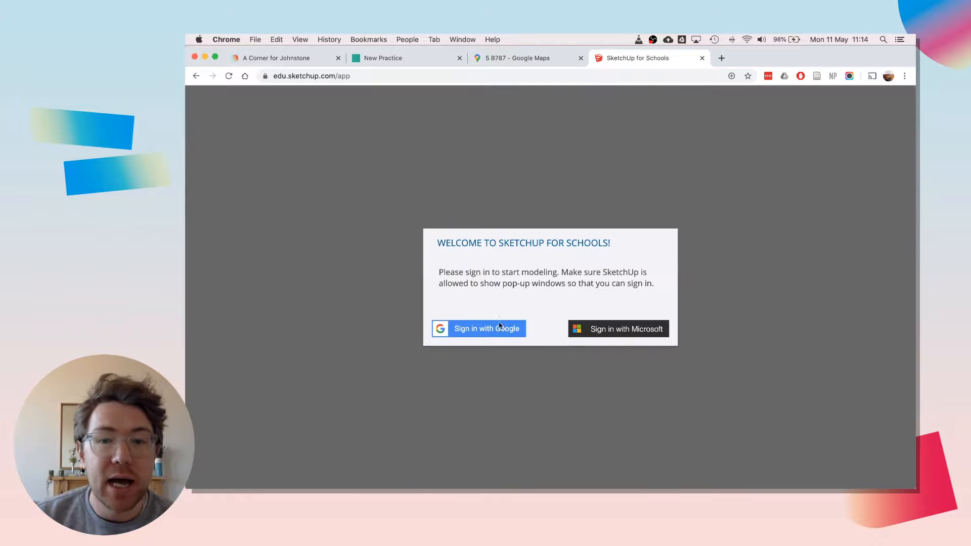
Sign in to SketchUp for Schools with the first listed Google account.
{"action": "left_click", "coordinate": [499, 326]}
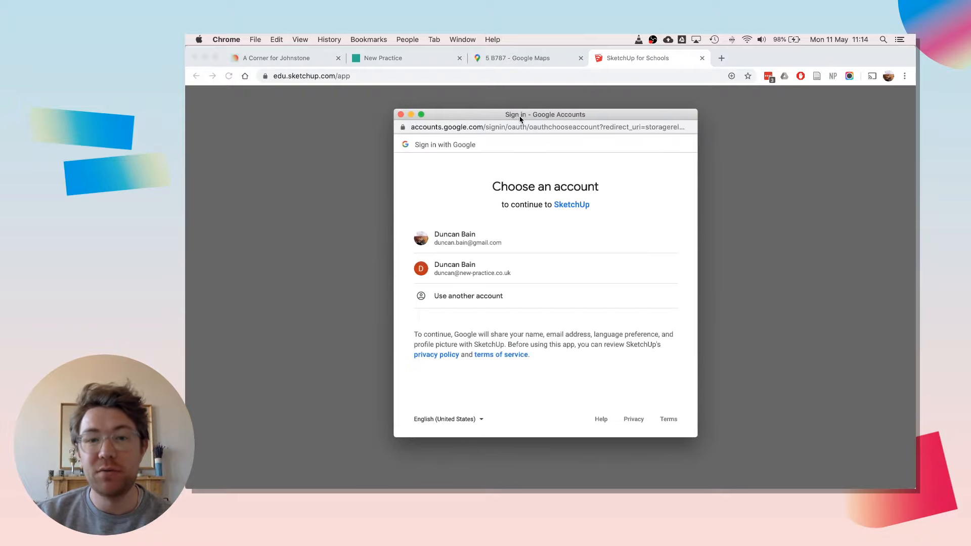
{"action": "left_click", "coordinate": [469, 233]}
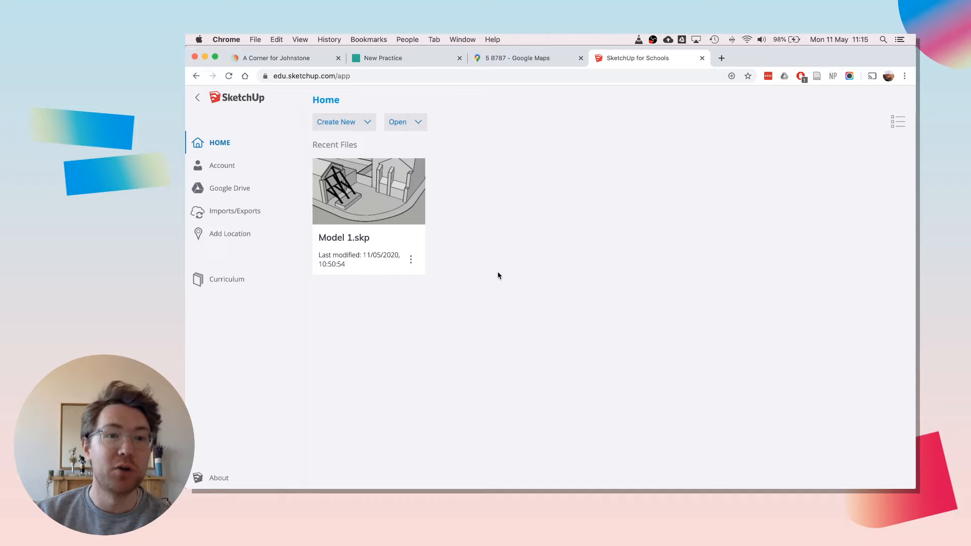
Create a new model from the Simple Template - Meters.
{"action": "left_click", "coordinate": [358, 125]}
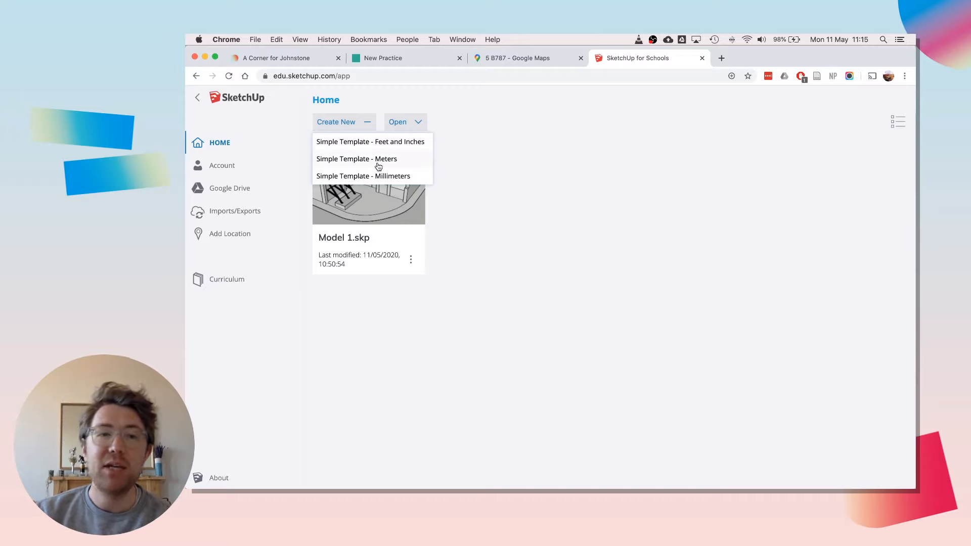
{"action": "left_click", "coordinate": [350, 160]}
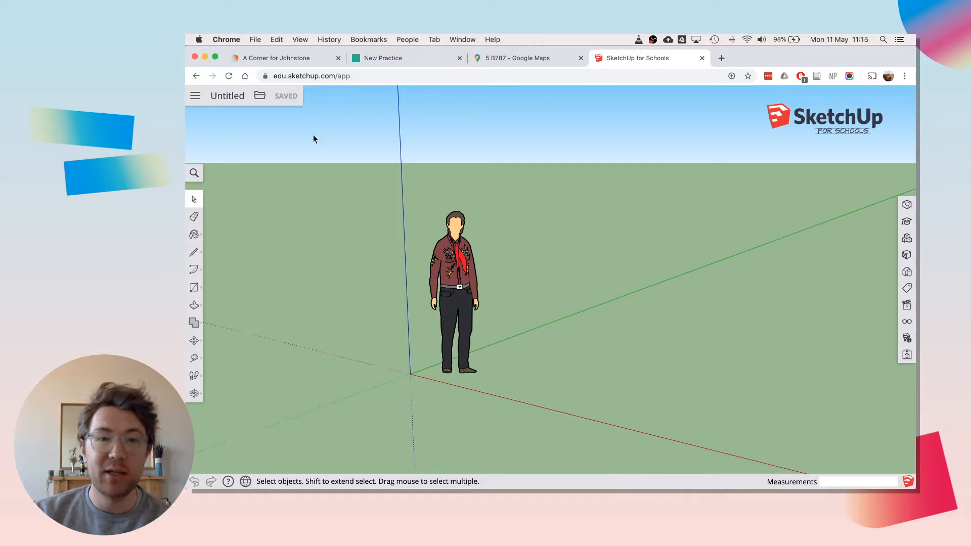
{"action": "left_click", "coordinate": [453, 316]}
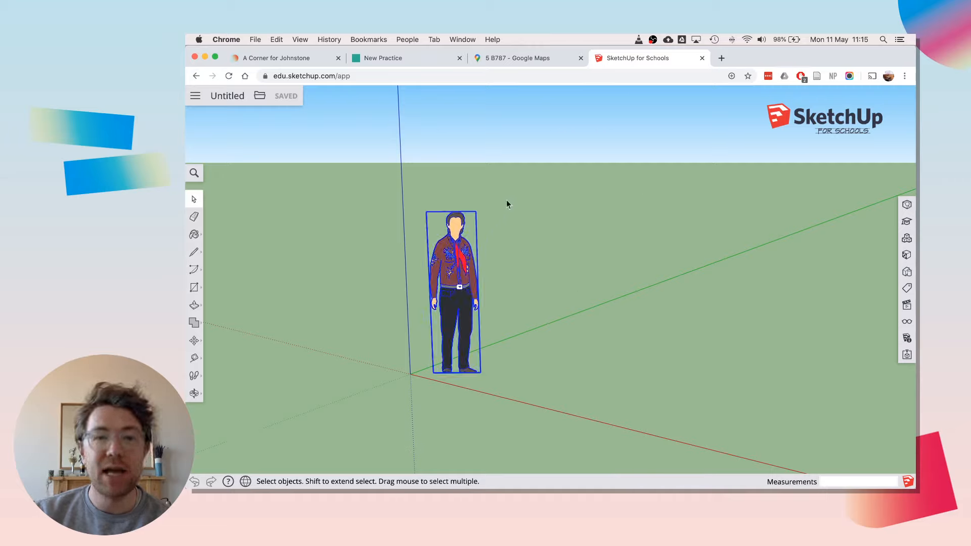
{"action": "left_click", "coordinate": [523, 295]}
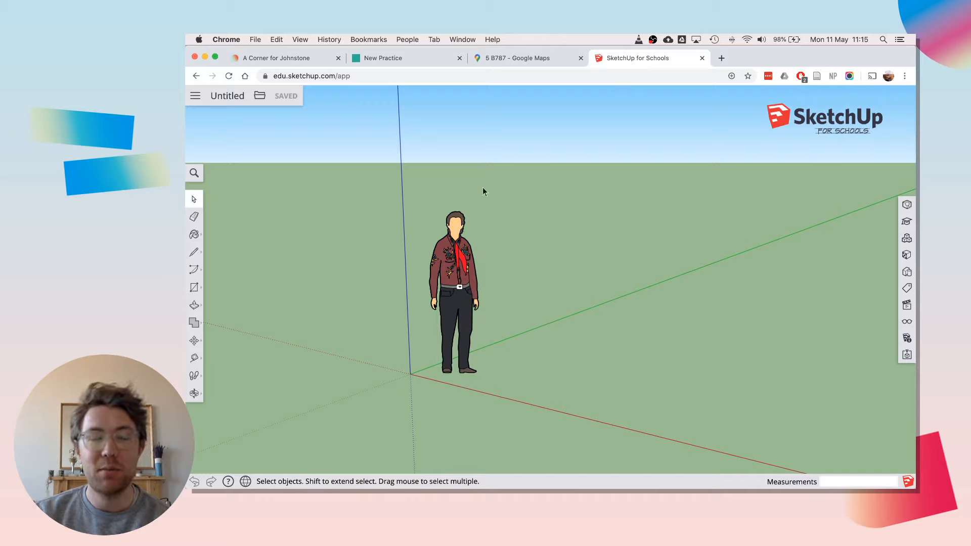
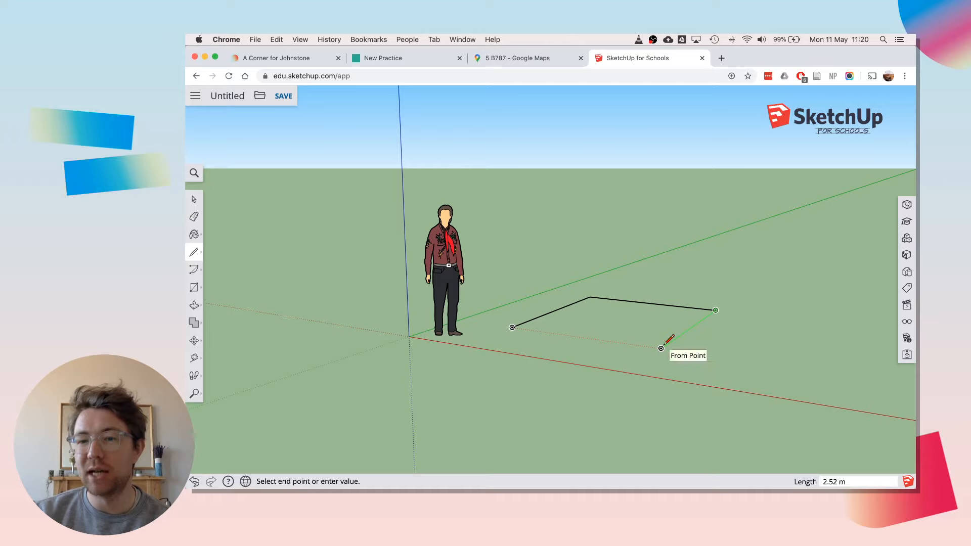
Close the four-sided ground outline beside the figure with two lines about 2.52 m and 2.21 m long.
{"action": "left_click", "coordinate": [661, 347]}
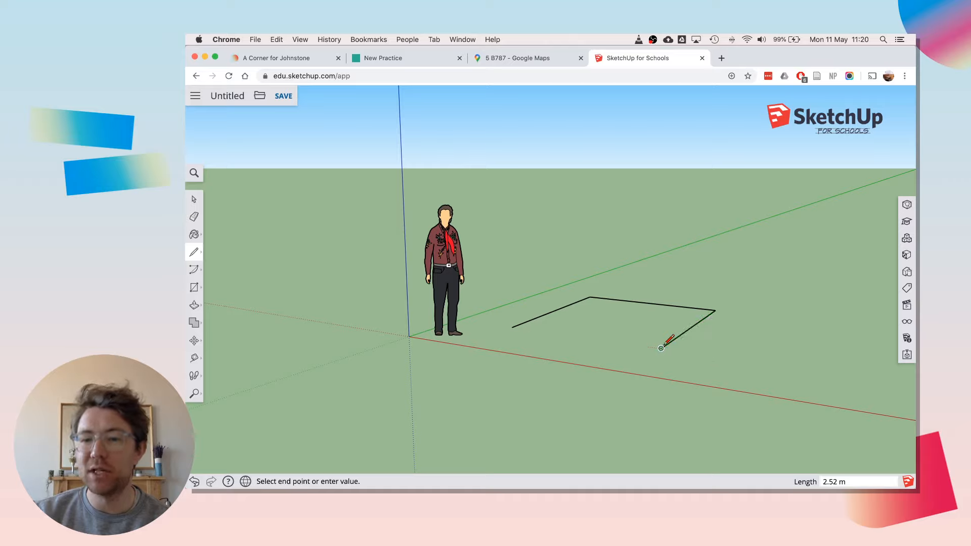
{"action": "left_click", "coordinate": [512, 327]}
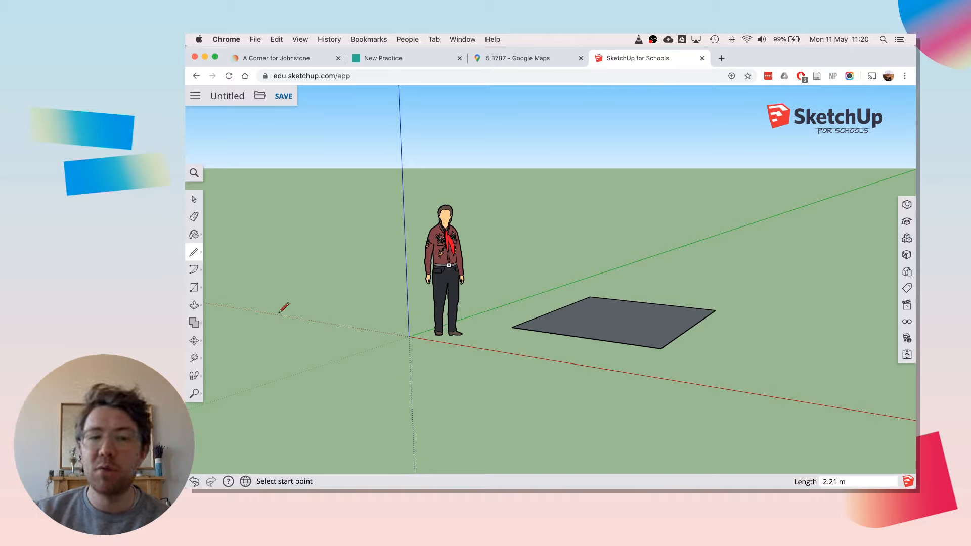
Push/Pull the rectangular face upward about 1.75 m, level with the top of the standing figure's head.
{"action": "left_click", "coordinate": [194, 305]}
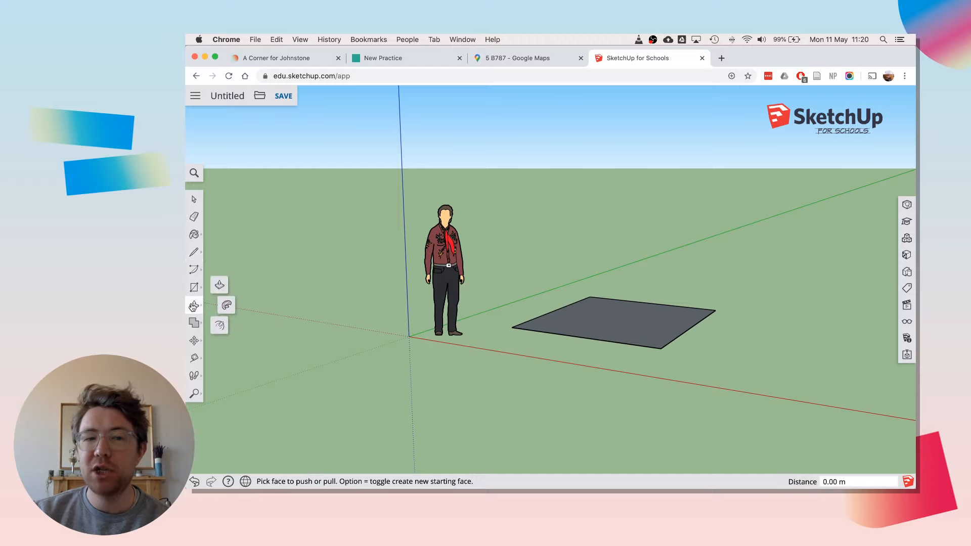
{"action": "left_click", "coordinate": [220, 285]}
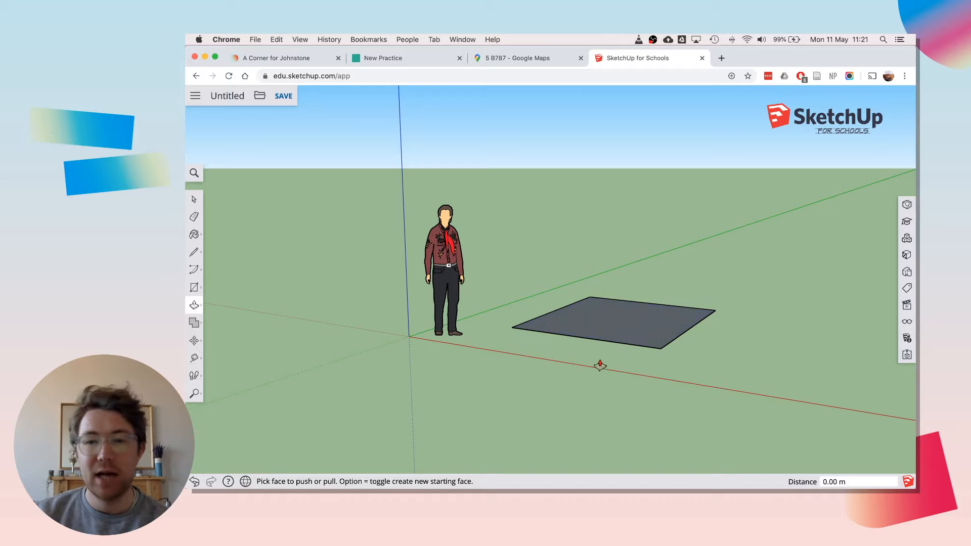
{"action": "left_click", "coordinate": [611, 322]}
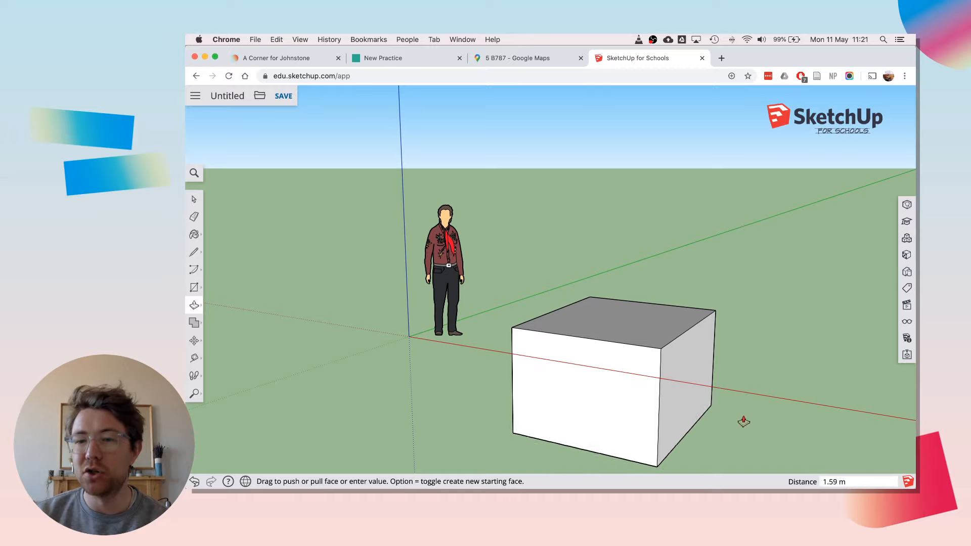
{"action": "left_click", "coordinate": [449, 206]}
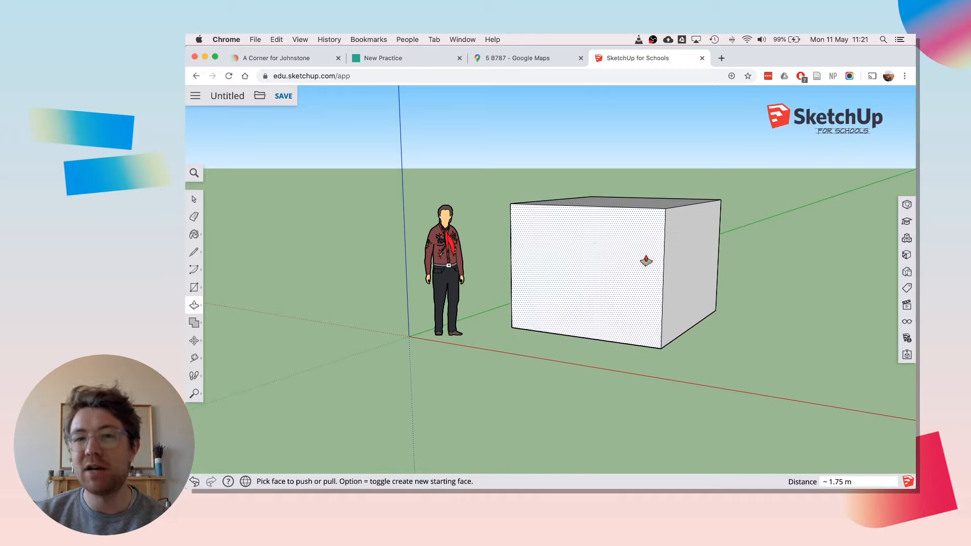
Orbit and zoom around the box to view it together with the figure from a higher angle.
{"action": "left_click", "coordinate": [193, 393]}
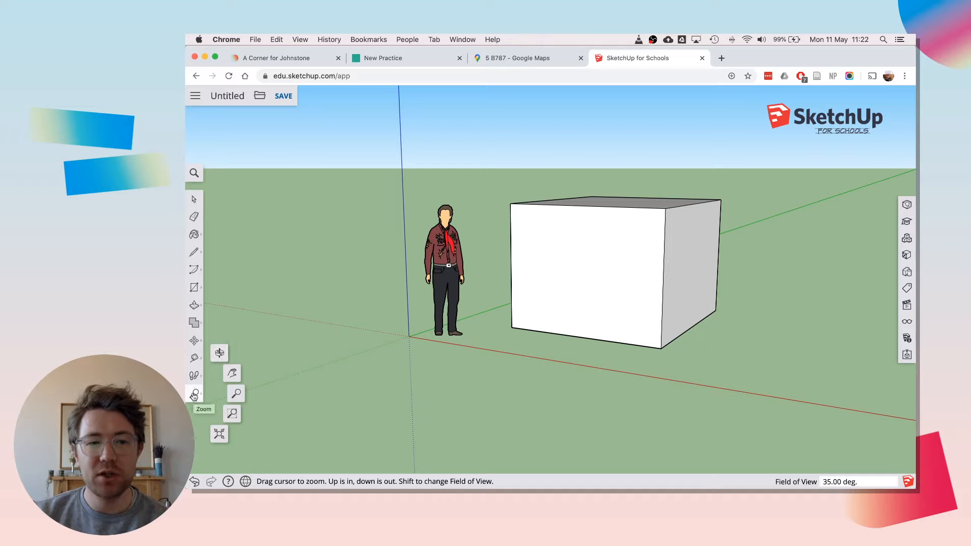
{"action": "left_click", "coordinate": [218, 353]}
{"action": "left_click_drag", "start_coordinate": [585, 256], "coordinate": [471, 275]}
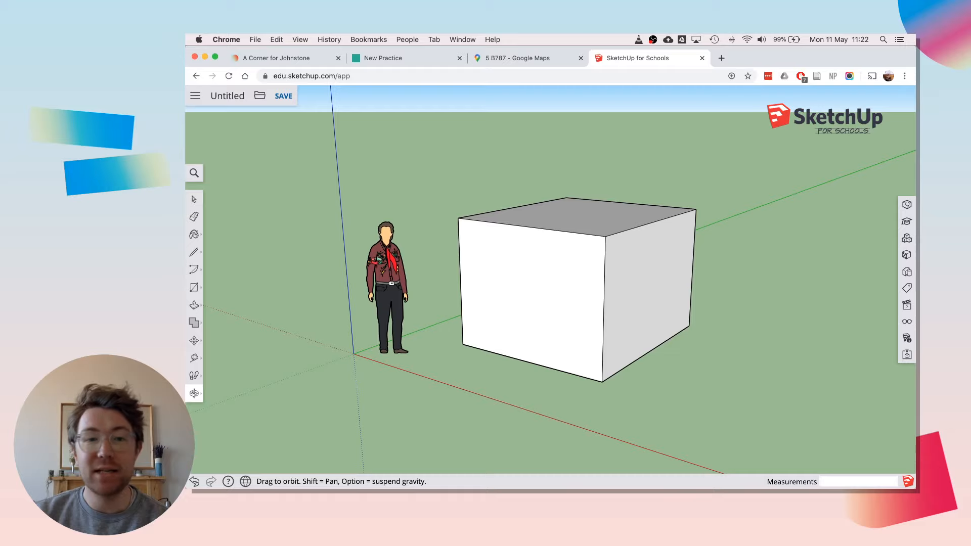
{"action": "scroll", "coordinate": [376, 260], "scroll_direction": "down", "scroll_amount": 5}
{"action": "scroll", "coordinate": [424, 260], "scroll_direction": "up", "scroll_amount": 4}
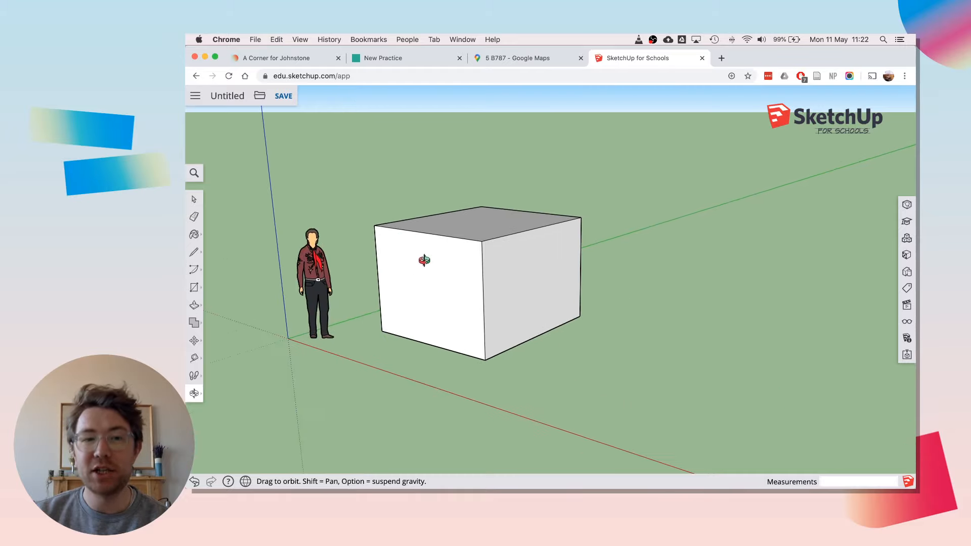
Draw a long, narrow rectangle about 3.96 m by 0.63 m on the ground between the box and the red axis.
{"action": "scroll", "coordinate": [423, 260], "scroll_direction": "down", "scroll_amount": 3}
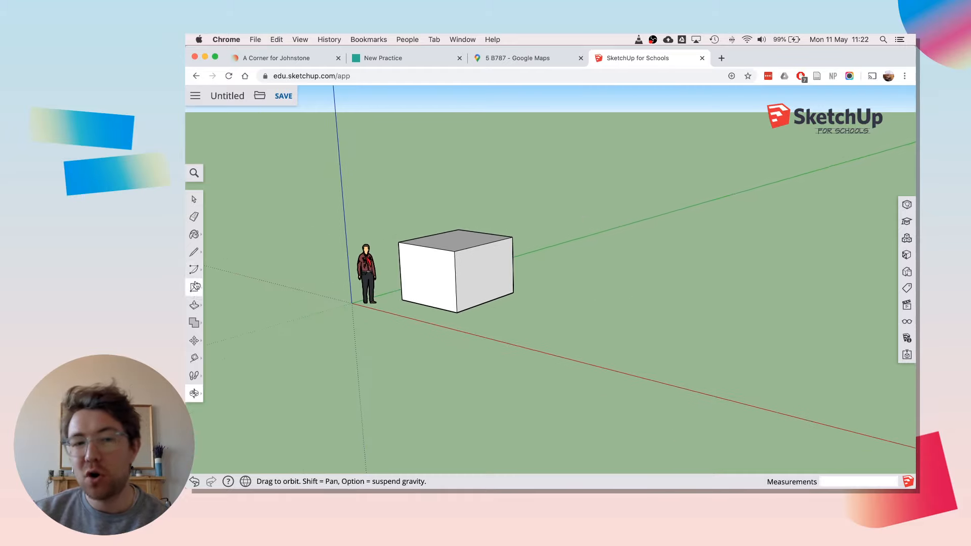
{"action": "left_click", "coordinate": [193, 252]}
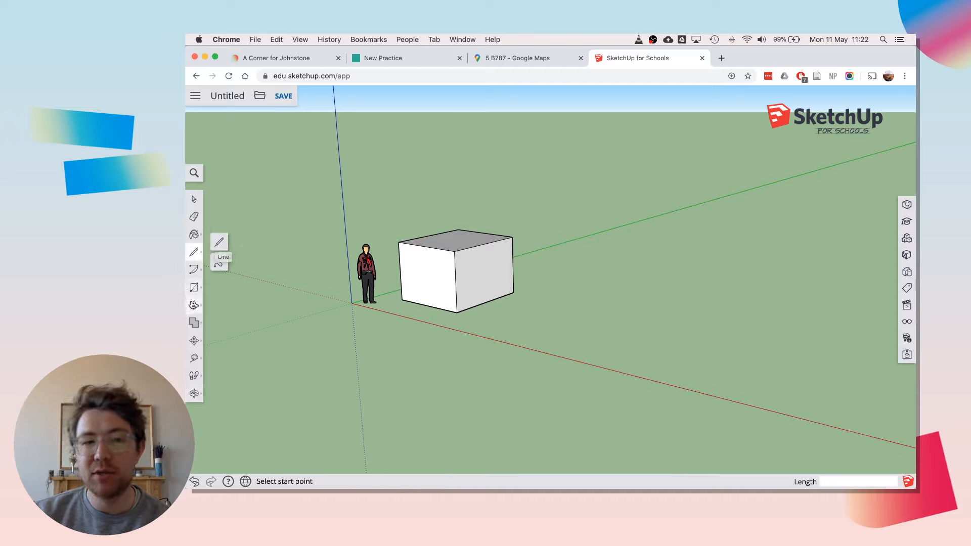
{"action": "left_click", "coordinate": [194, 287]}
{"action": "left_click", "coordinate": [217, 247]}
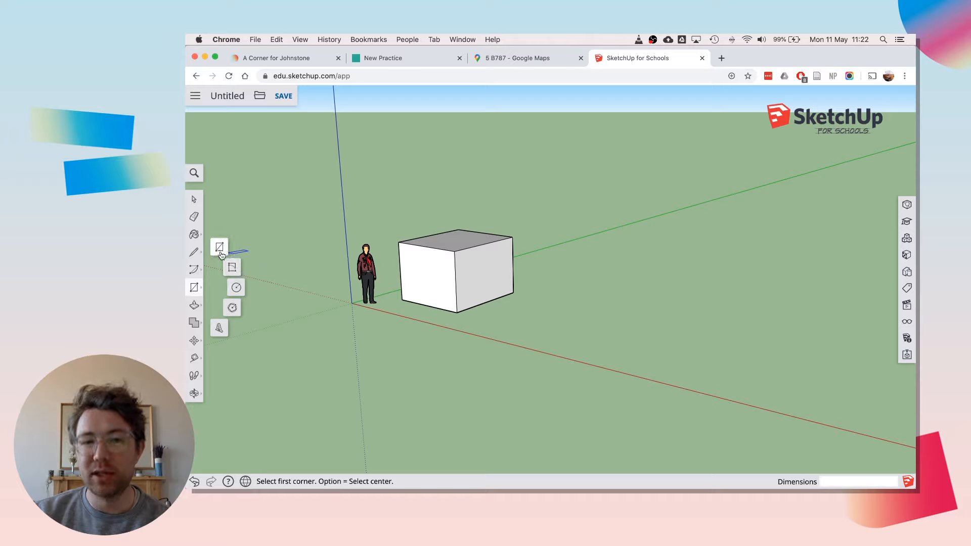
{"action": "left_click", "coordinate": [196, 290]}
{"action": "left_click", "coordinate": [196, 290]}
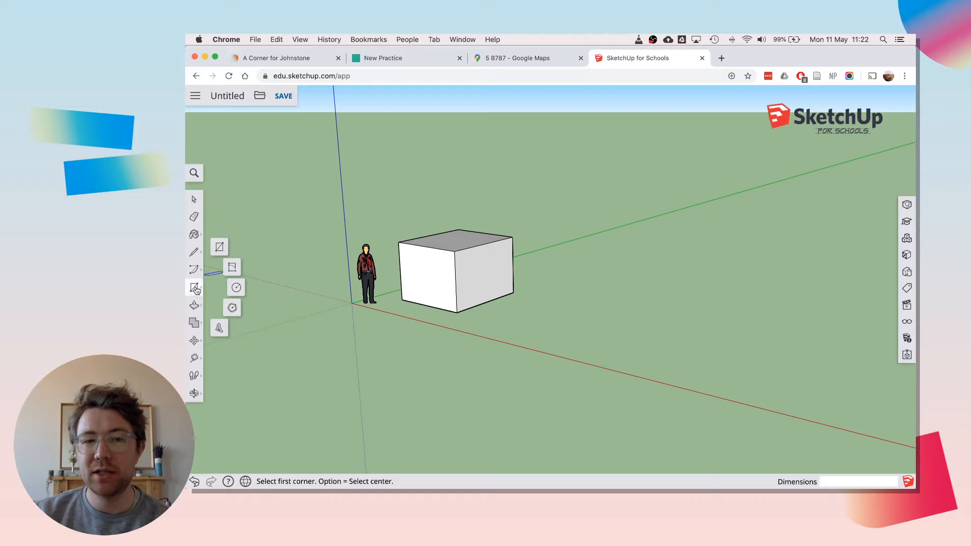
{"action": "left_click", "coordinate": [220, 248]}
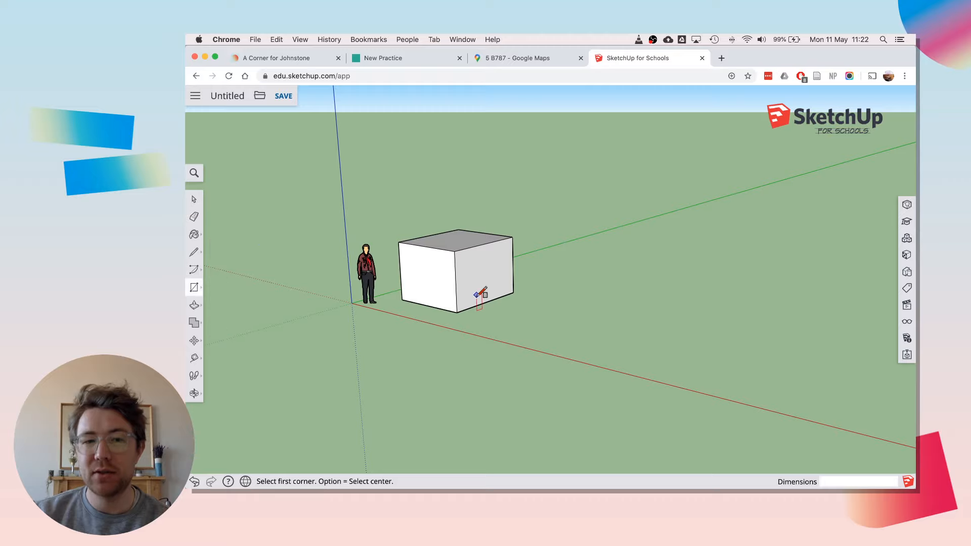
{"action": "left_click", "coordinate": [473, 320]}
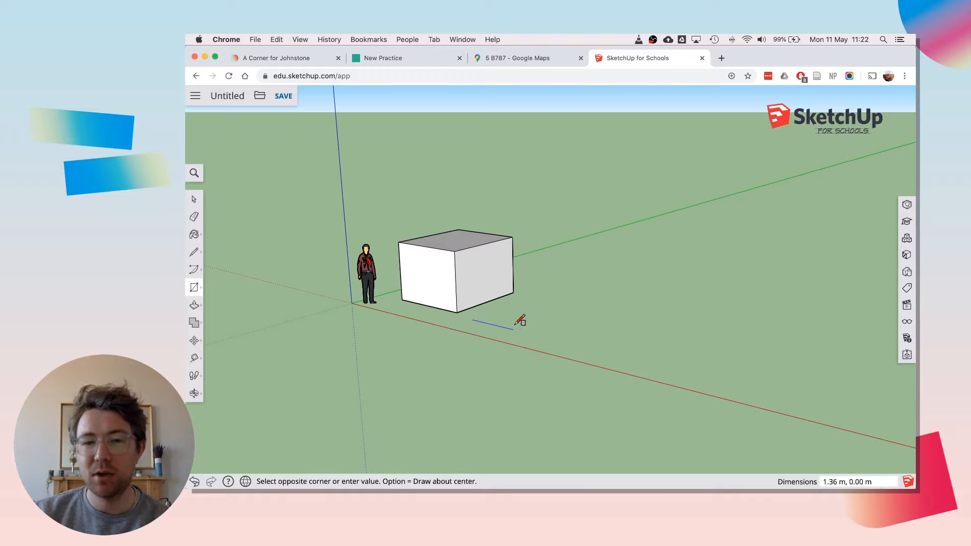
{"action": "left_click", "coordinate": [614, 342]}
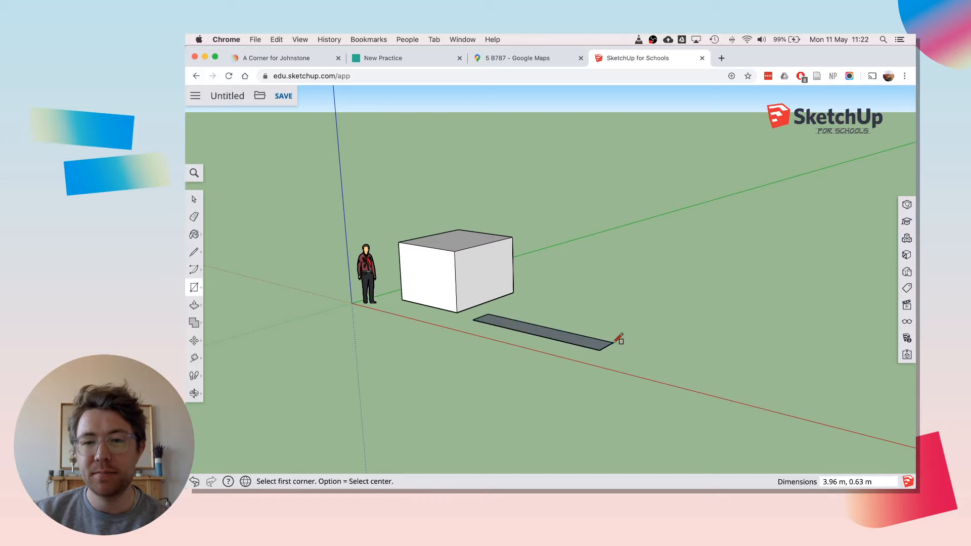
Push/Pull the narrow ground rectangle upward about 2.59 m into a slab taller than the box.
{"action": "left_click", "coordinate": [194, 305]}
{"action": "left_click", "coordinate": [525, 331]}
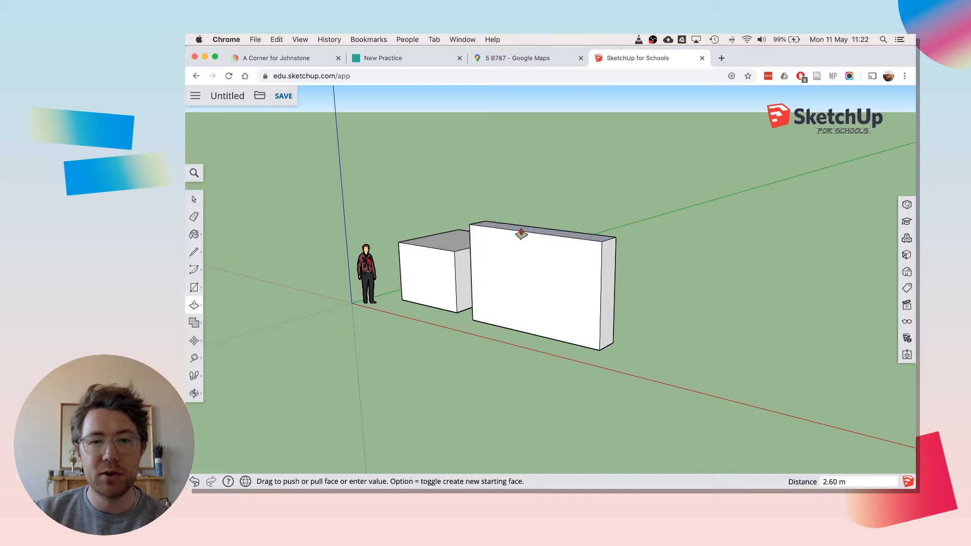
{"action": "left_click", "coordinate": [521, 231]}
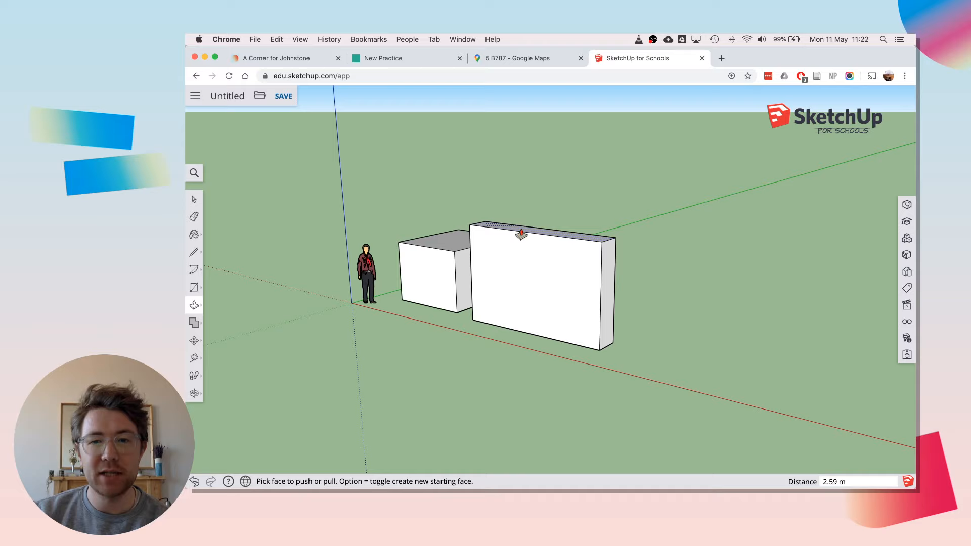
Draw a circle with a radius of about 1.36 m on the ground beyond the slab's far end.
{"action": "left_click", "coordinate": [195, 289]}
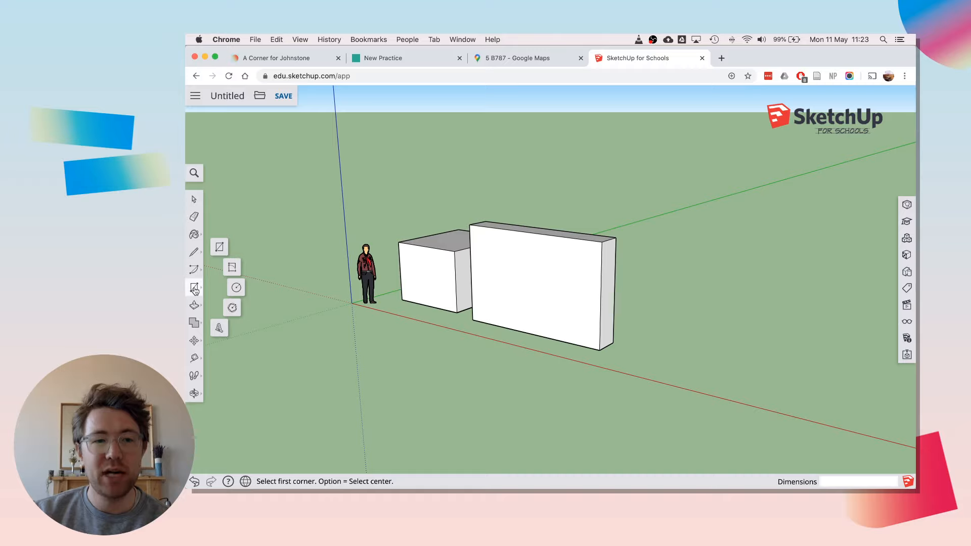
{"action": "left_click", "coordinate": [236, 288]}
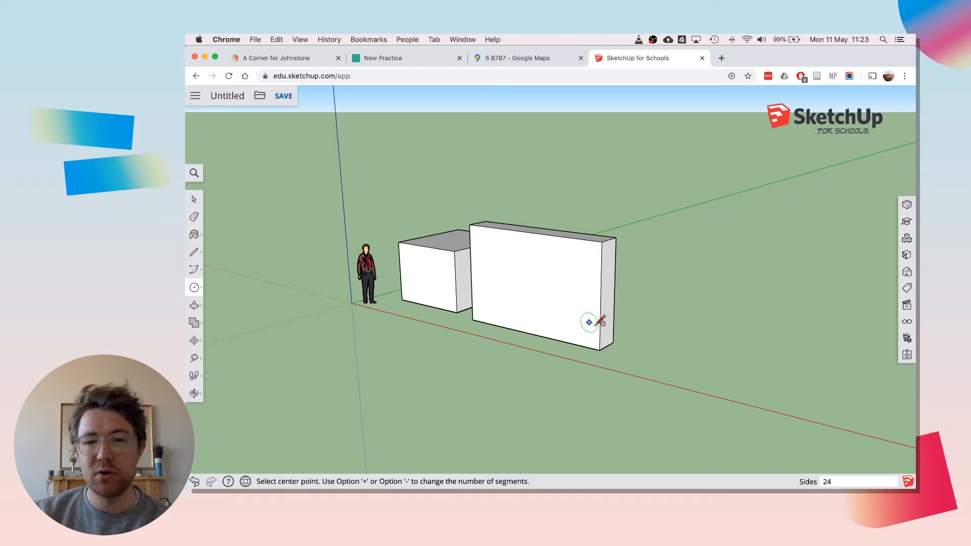
{"action": "left_click", "coordinate": [682, 349]}
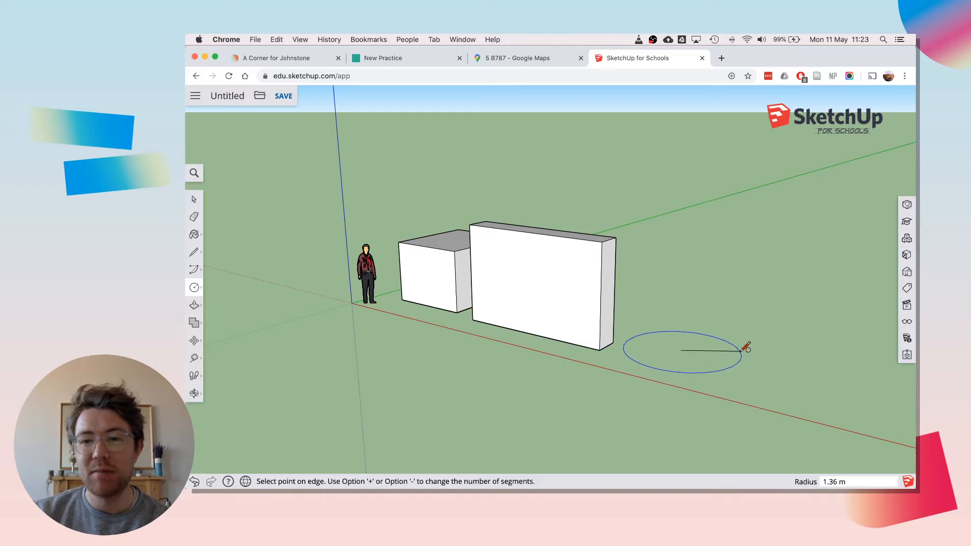
{"action": "left_click", "coordinate": [741, 350]}
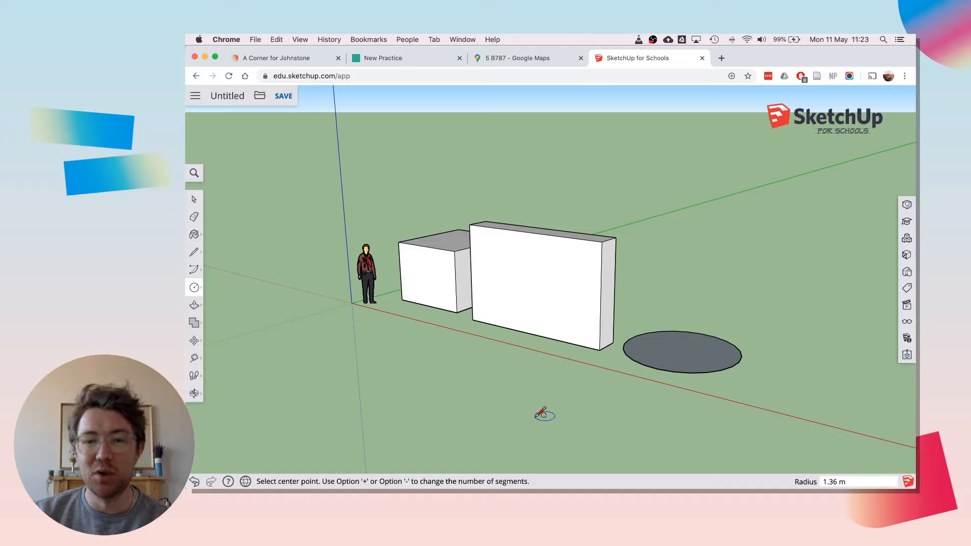
Push/Pull the circular face upward about 0.91 m into a low cylinder.
{"action": "left_click", "coordinate": [194, 304]}
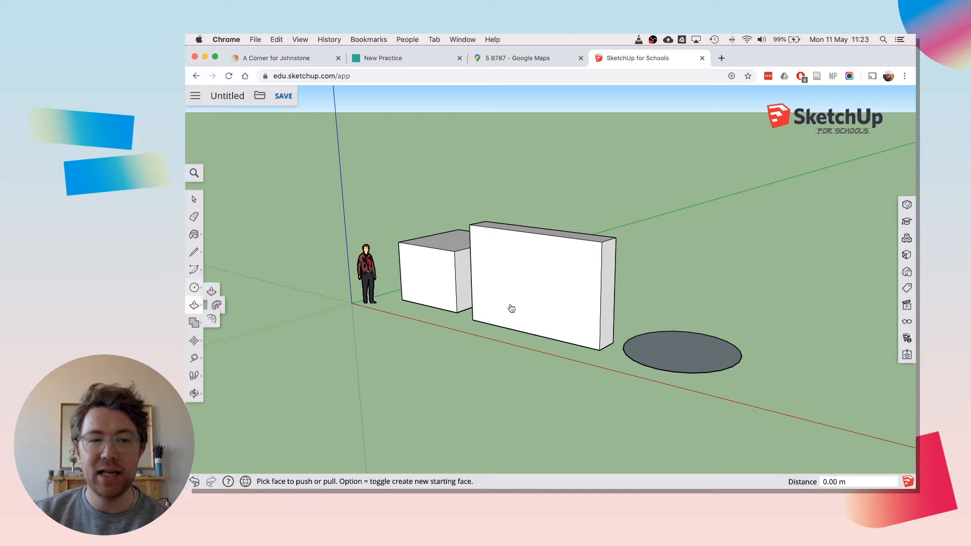
{"action": "left_click", "coordinate": [653, 347]}
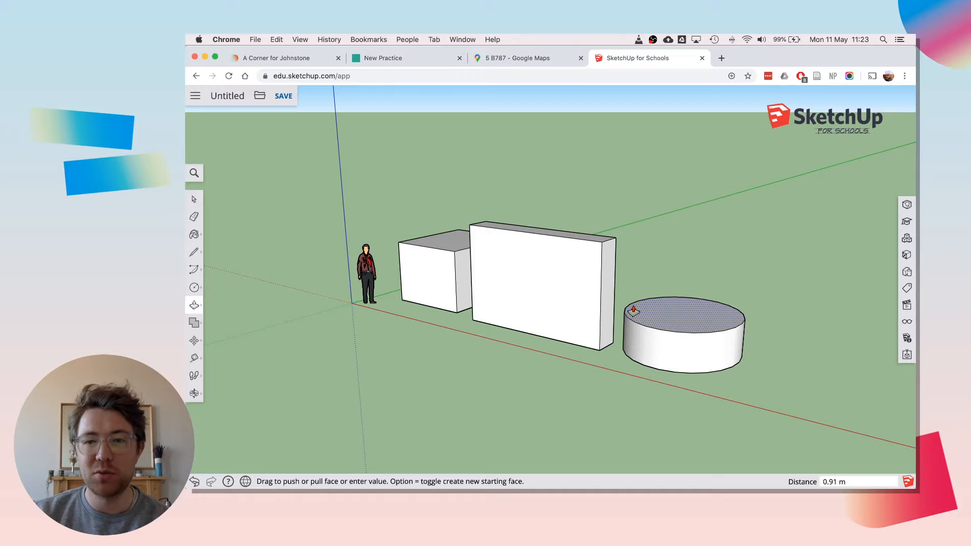
{"action": "left_click", "coordinate": [633, 311]}
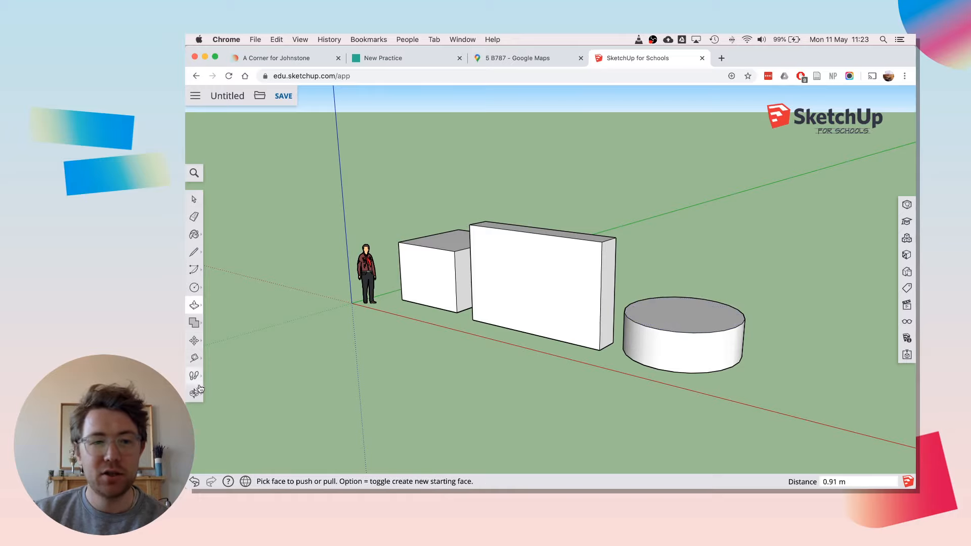
Orbit around the box, slab and cylinder to view the three solids from several sides.
{"action": "left_click", "coordinate": [195, 393]}
{"action": "left_click_drag", "start_coordinate": [340, 323], "coordinate": [655, 321]}
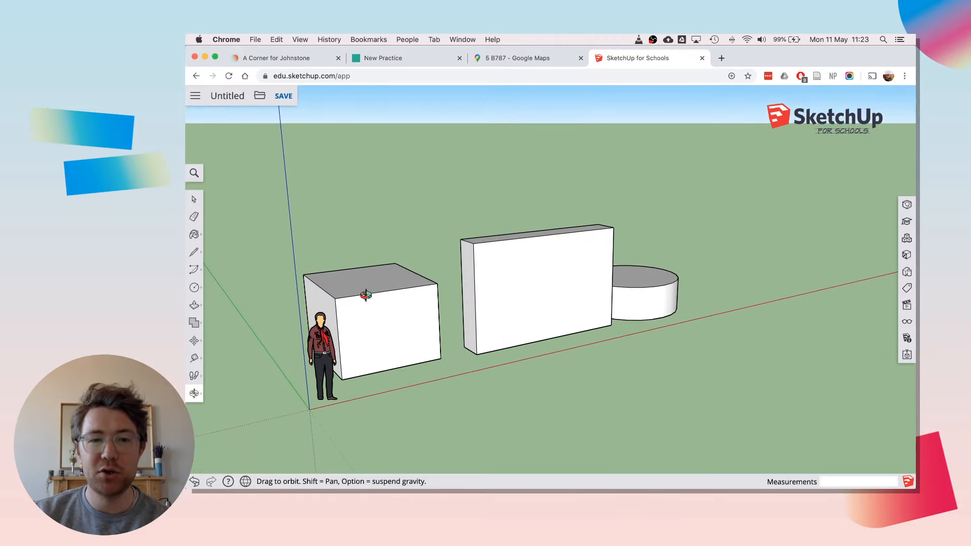
{"action": "left_click_drag", "start_coordinate": [552, 309], "coordinate": [462, 277]}
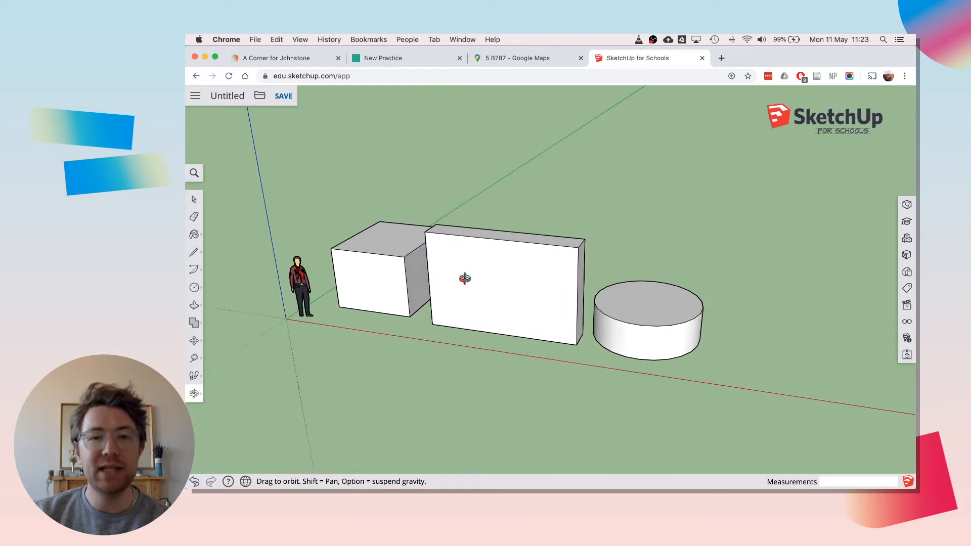
{"action": "left_click_drag", "start_coordinate": [584, 252], "coordinate": [464, 255]}
{"action": "left_click_drag", "start_coordinate": [537, 271], "coordinate": [510, 265]}
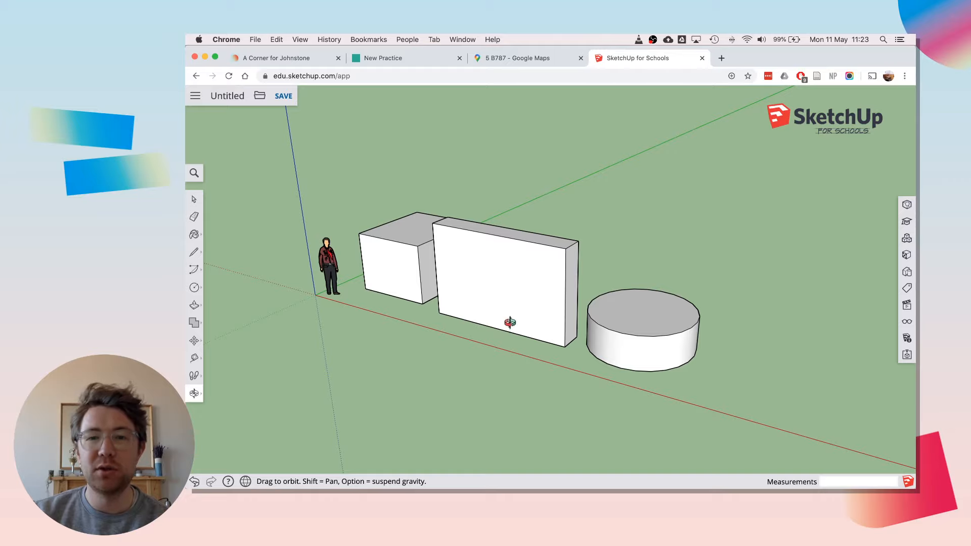
{"action": "left_click_drag", "start_coordinate": [559, 294], "coordinate": [627, 316]}
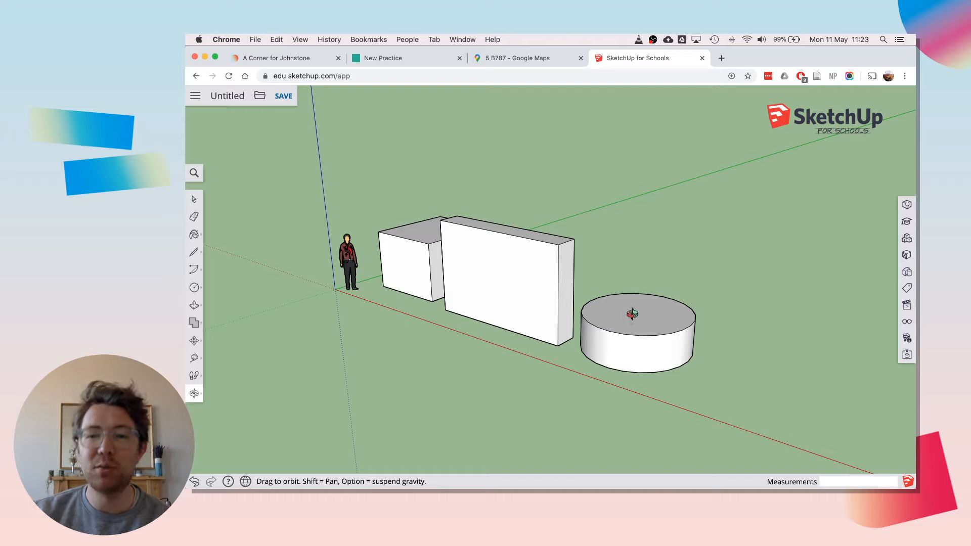
Push/Pull the box's front face inward about 0.12 m.
{"action": "left_click", "coordinate": [195, 305]}
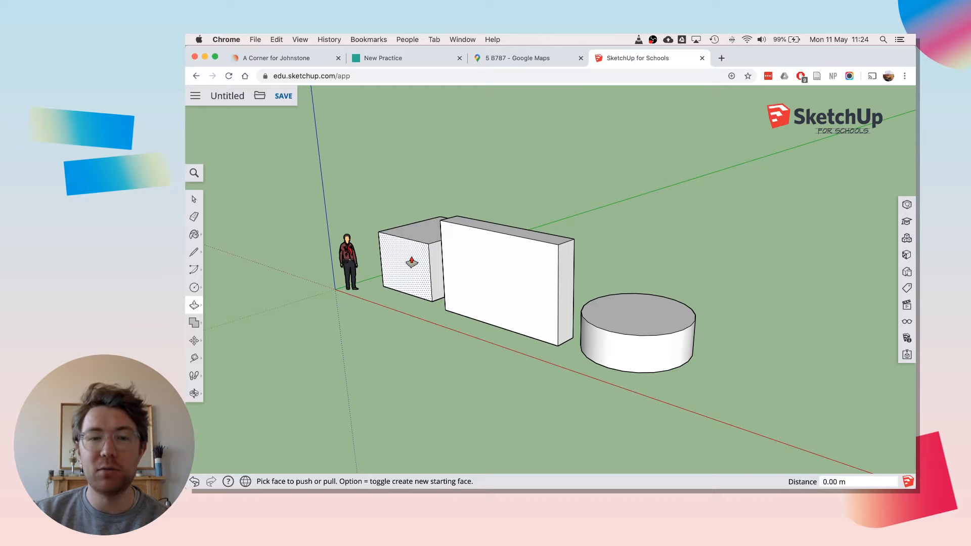
{"action": "left_click", "coordinate": [404, 269]}
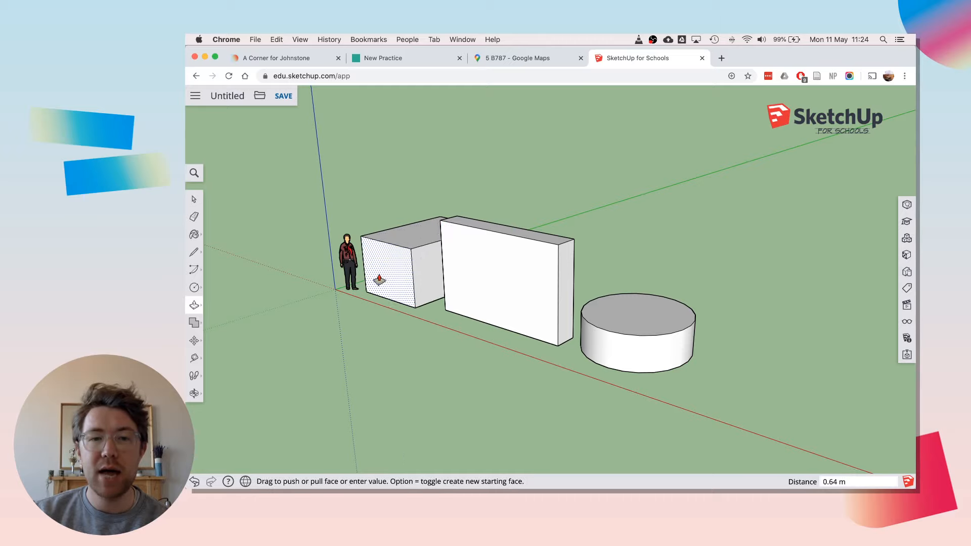
{"action": "left_click", "coordinate": [404, 268]}
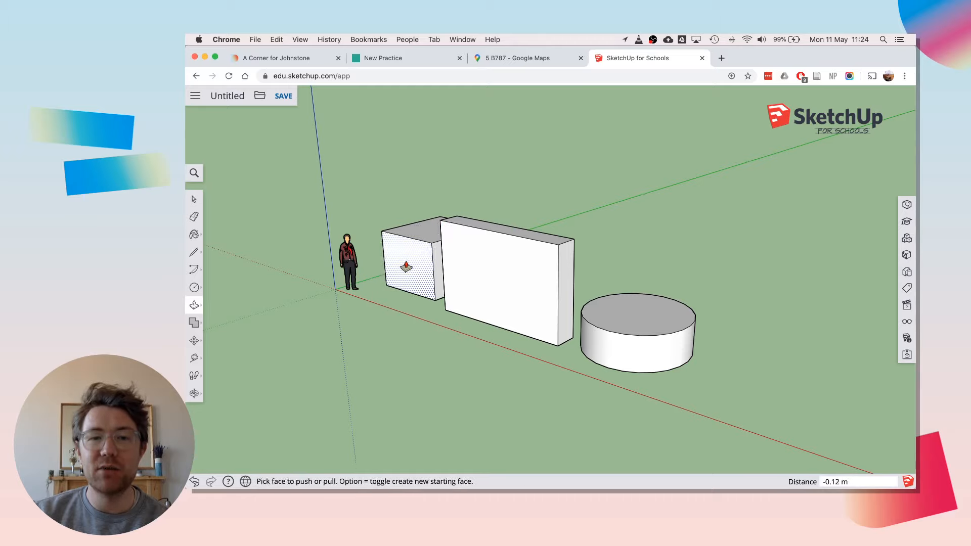
Push/Pull the slab's end face near the cylinder inward about 0.15 m and its large front face inward about 0.47 m.
{"action": "left_click", "coordinate": [559, 283]}
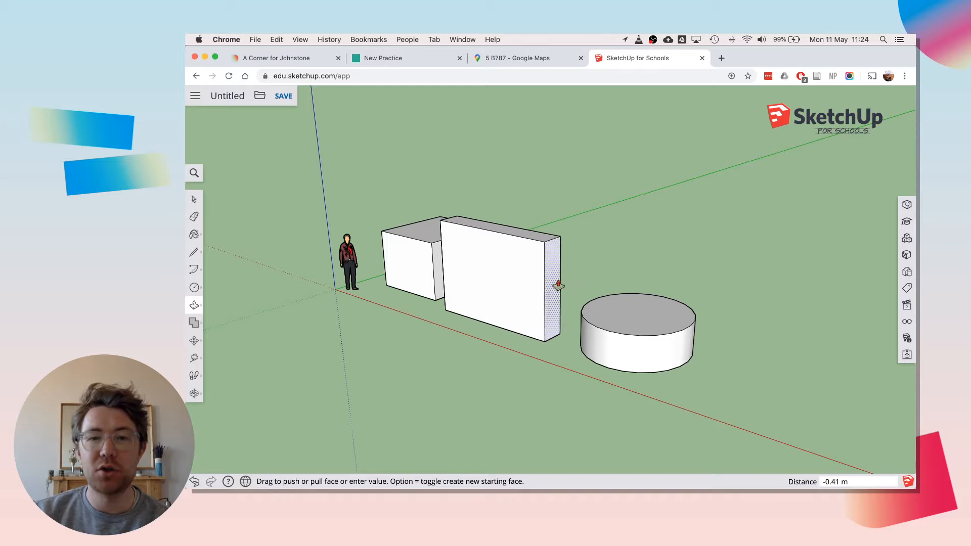
{"action": "left_click", "coordinate": [557, 285]}
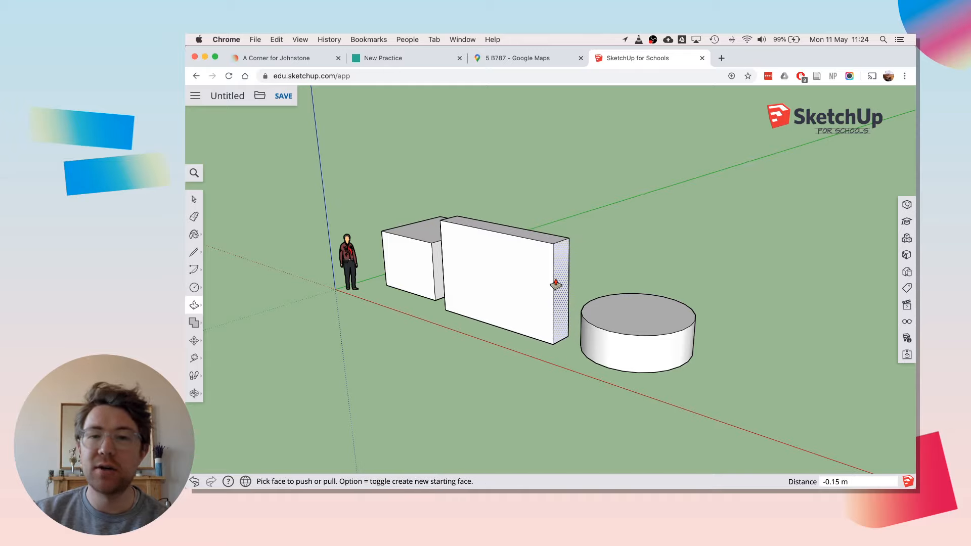
{"action": "left_click", "coordinate": [524, 266]}
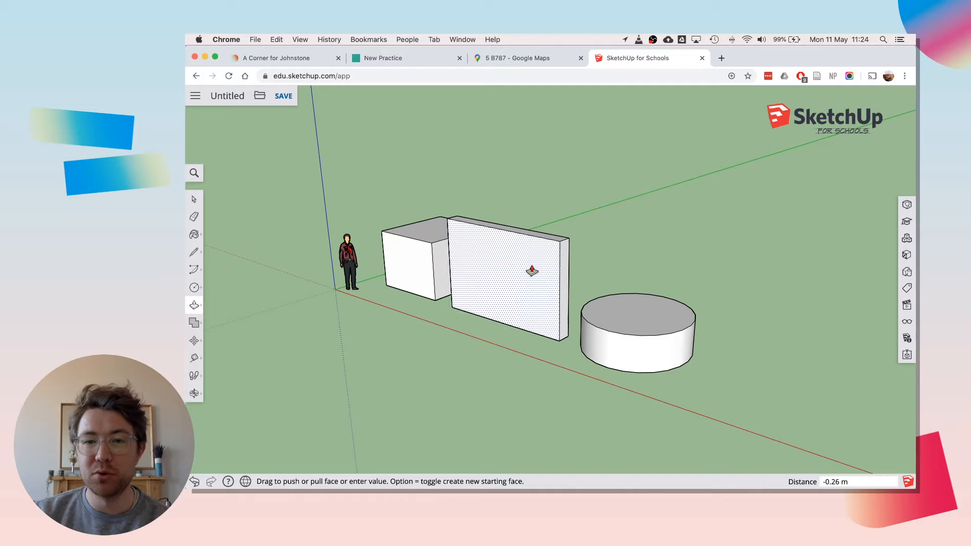
{"action": "left_click", "coordinate": [534, 269]}
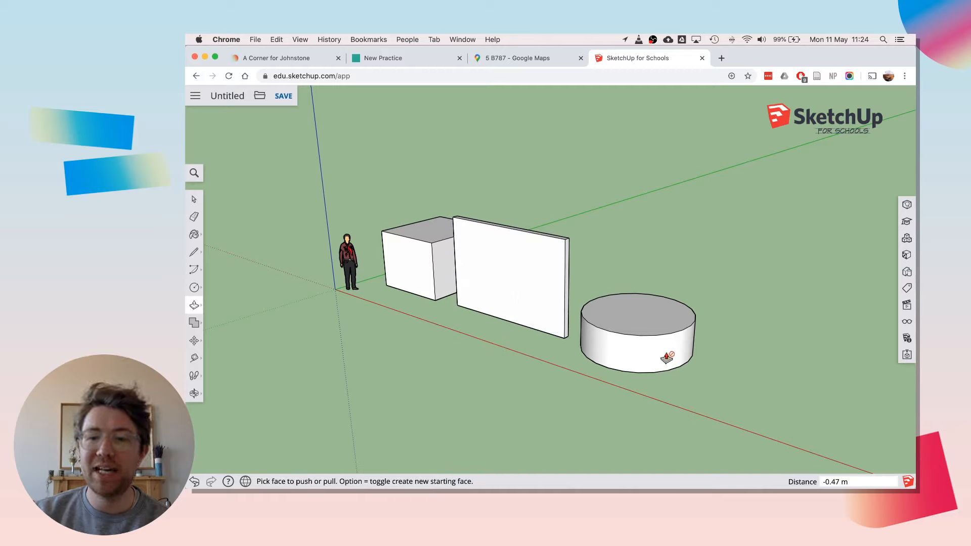
Push/Pull the cylinder's top face downward about 0.14 m.
{"action": "left_click", "coordinate": [621, 322]}
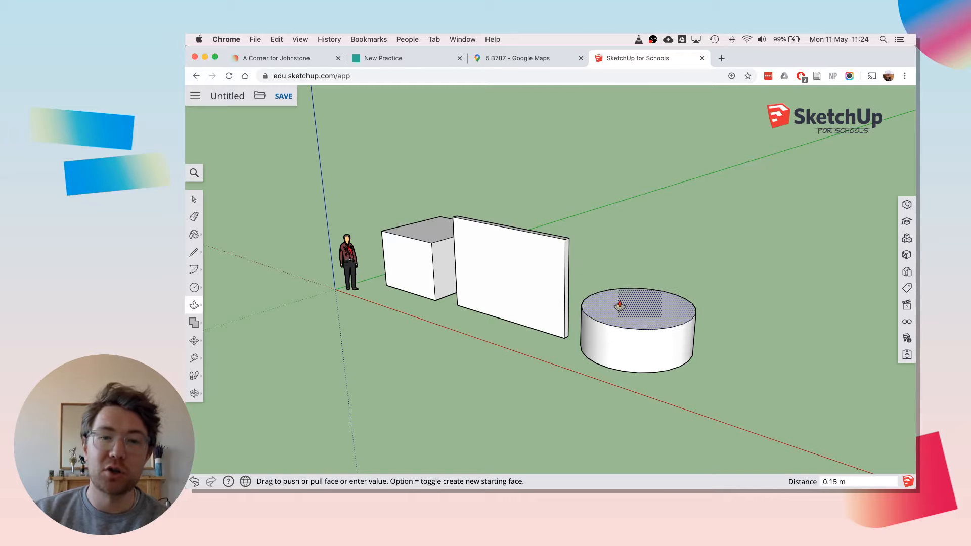
{"action": "left_click", "coordinate": [616, 321]}
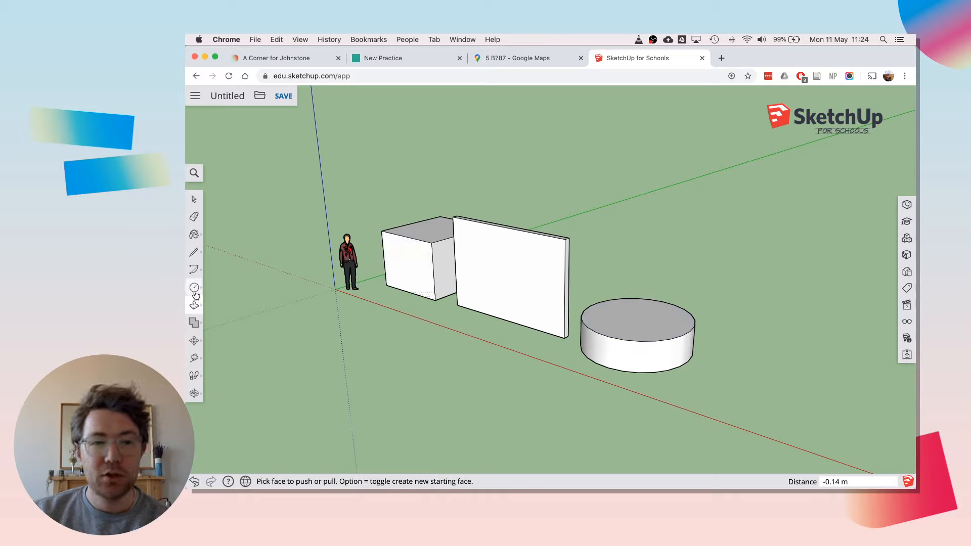
{"action": "left_click", "coordinate": [194, 199]}
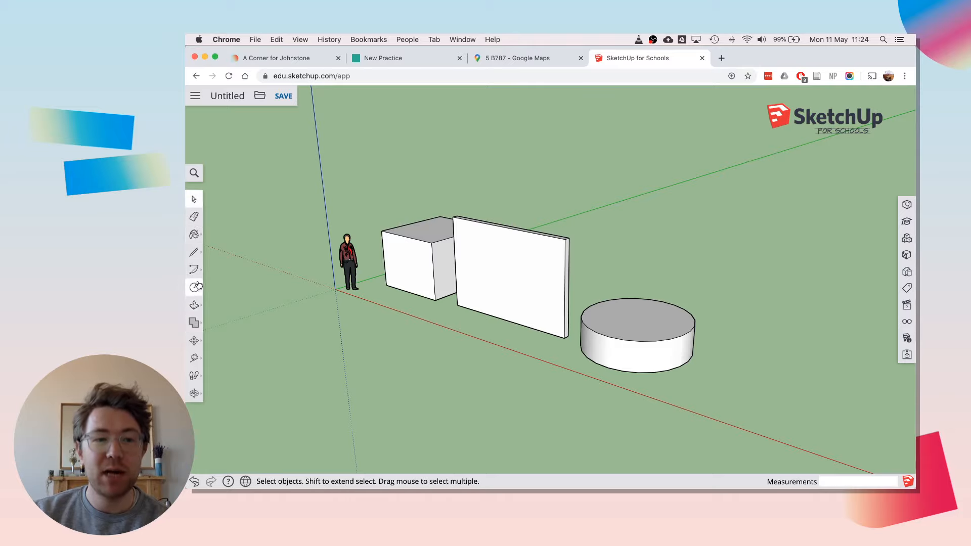
Orbit and pan the view to examine the figure and all three solids from different directions.
{"action": "left_click", "coordinate": [193, 394]}
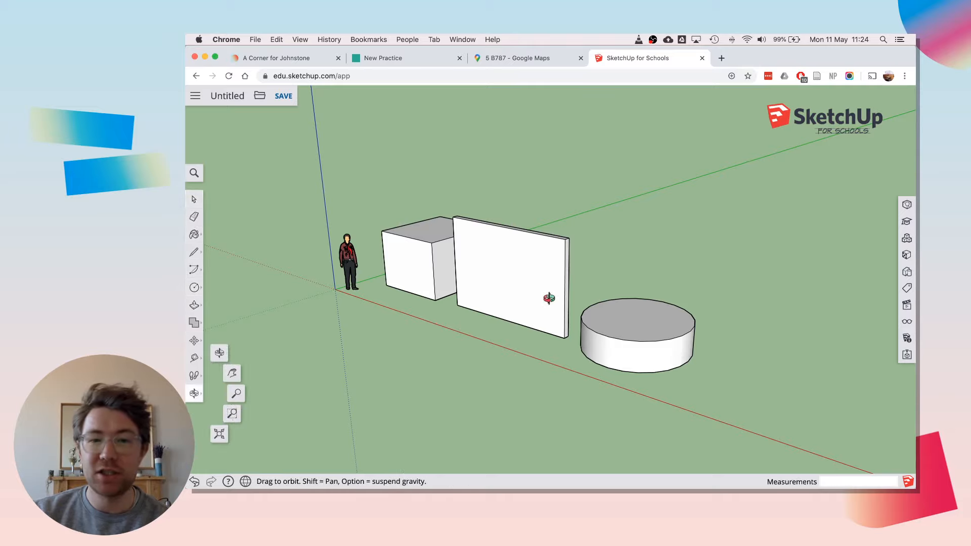
{"action": "left_click_drag", "start_coordinate": [546, 297], "coordinate": [379, 160]}
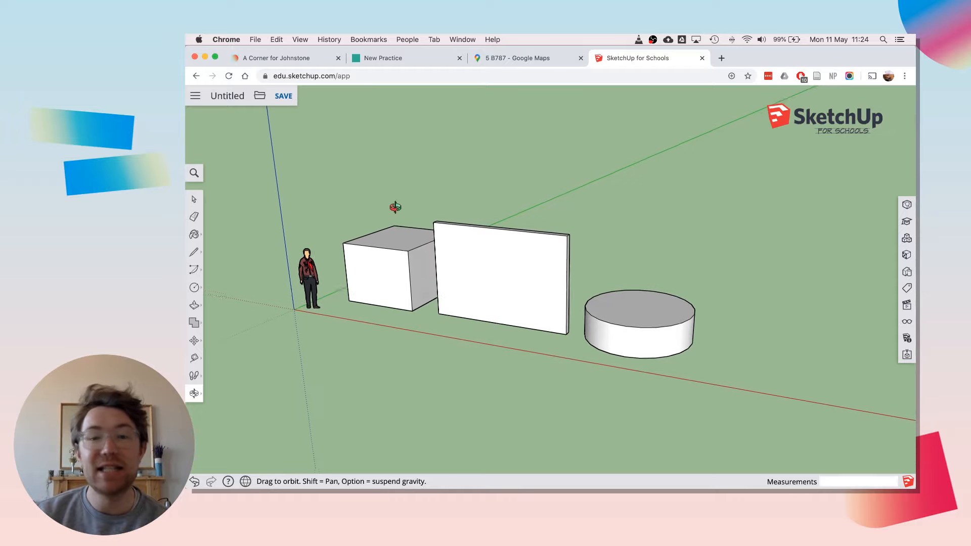
{"action": "left_click_drag", "start_coordinate": [347, 288], "coordinate": [477, 288], "text": "shift"}
{"action": "left_click_drag", "start_coordinate": [676, 284], "coordinate": [227, 279]}
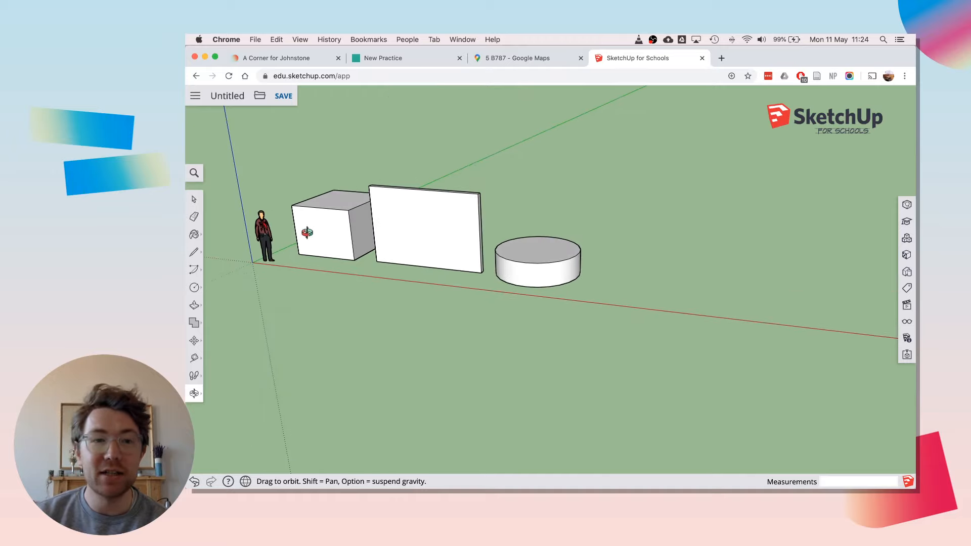
{"action": "left_click_drag", "start_coordinate": [270, 225], "coordinate": [408, 255], "text": "shift"}
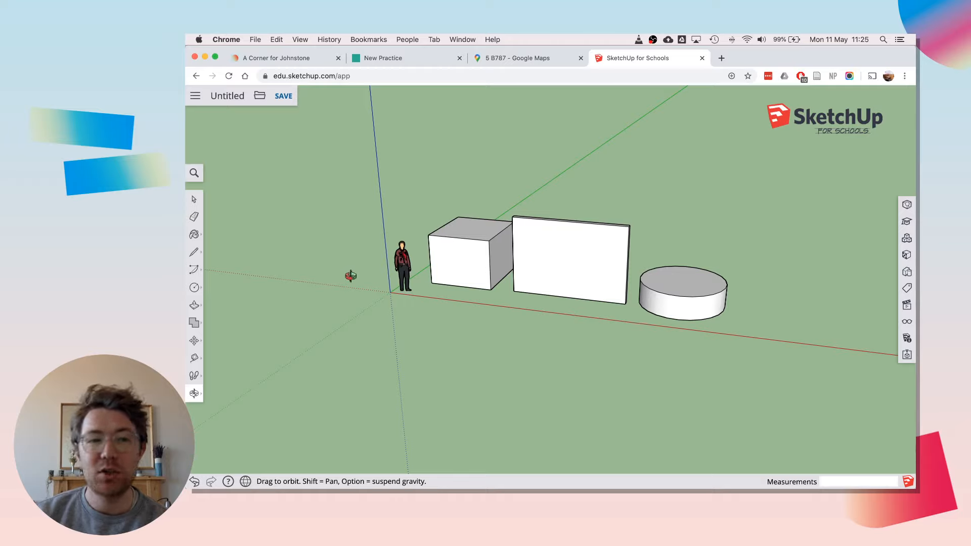
Start the Paint tool and examine the standing figure's colours alongside the materials already in the model.
{"action": "left_click", "coordinate": [194, 235]}
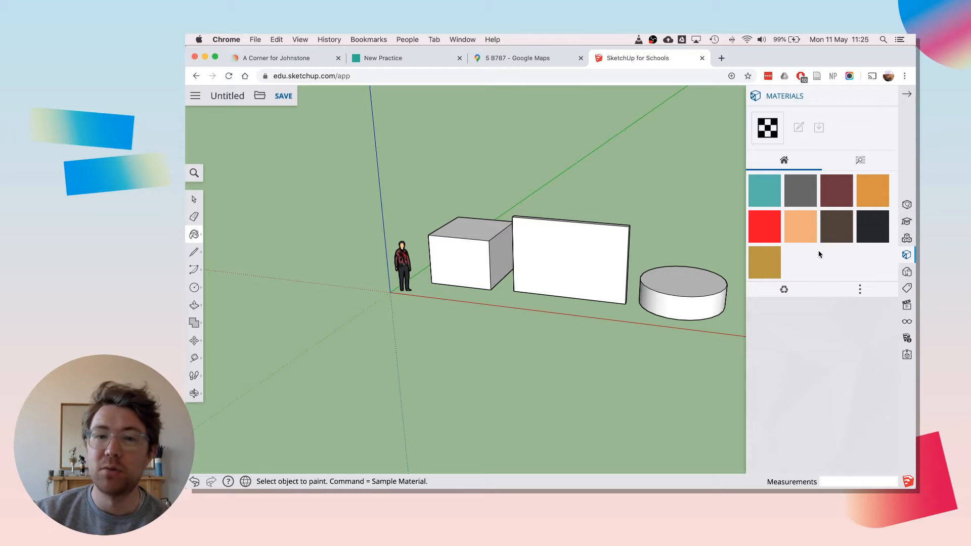
{"action": "scroll", "coordinate": [390, 260], "scroll_direction": "up", "scroll_amount": 10}
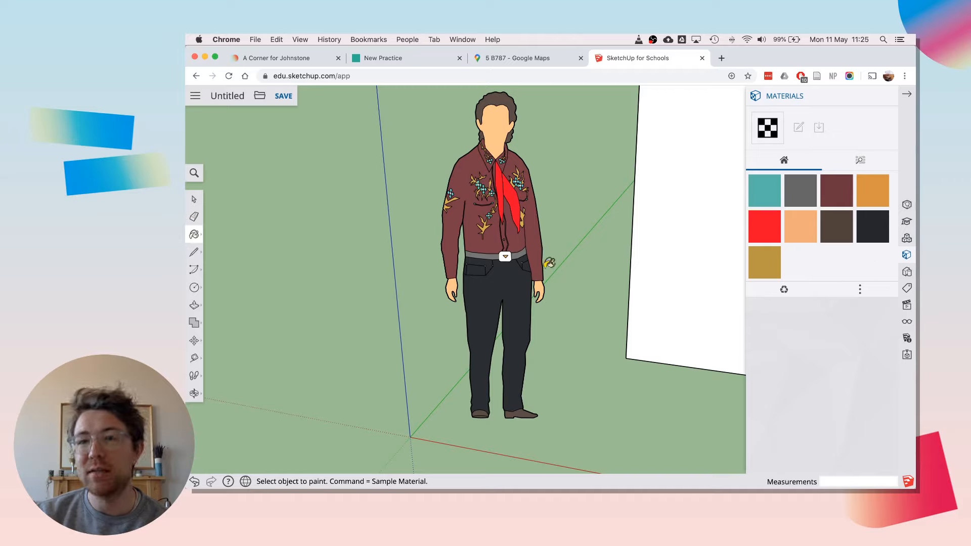
{"action": "scroll", "coordinate": [550, 263], "scroll_direction": "down", "scroll_amount": 10}
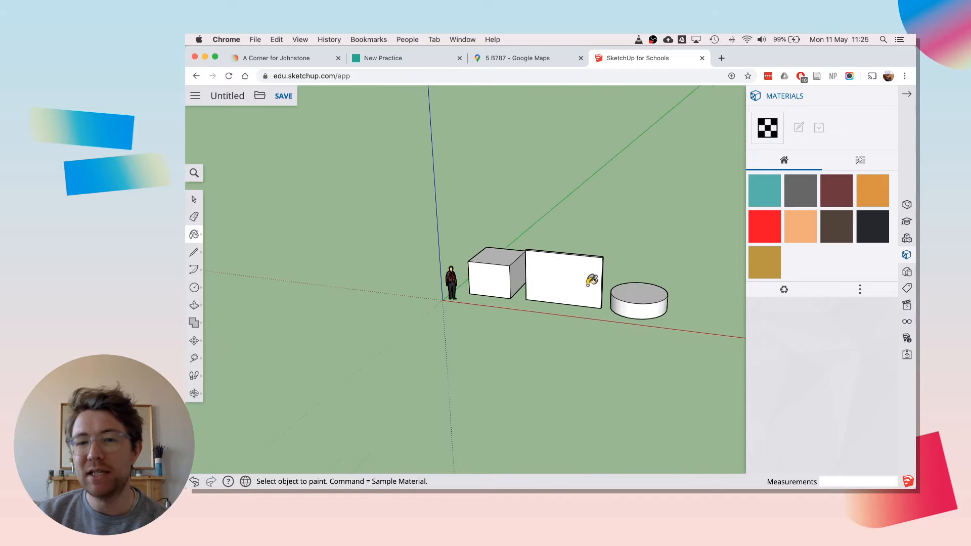
{"action": "scroll", "coordinate": [592, 280], "scroll_direction": "up", "scroll_amount": 6}
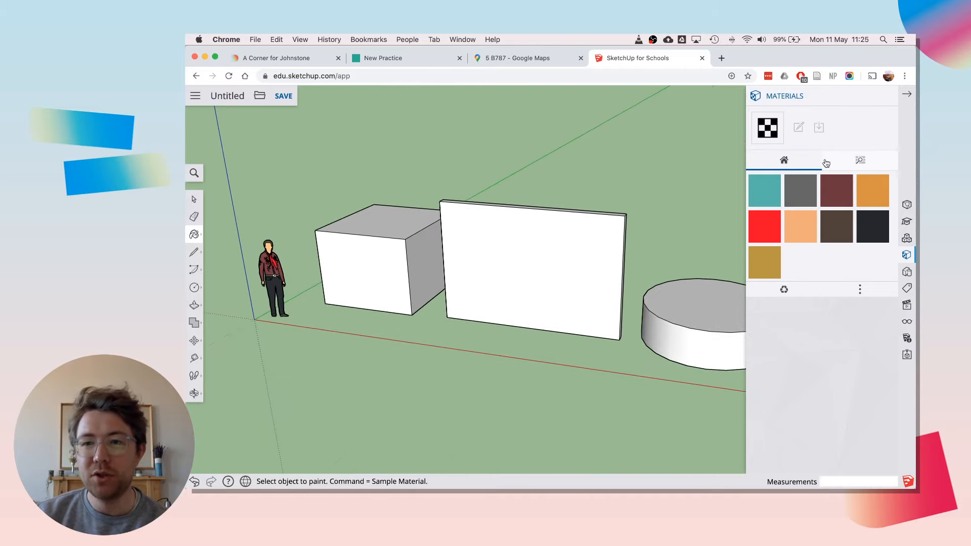
Paint the box's front face and adjacent side face with Brick Antique 01 from the Brick, Cladding and Siding materials.
{"action": "left_click", "coordinate": [861, 161]}
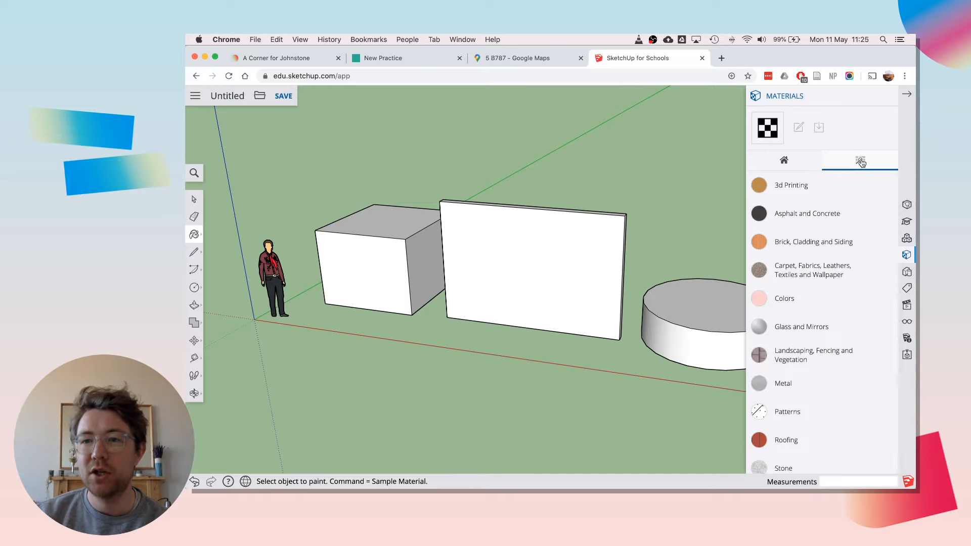
{"action": "scroll", "coordinate": [819, 329], "scroll_direction": "down", "scroll_amount": 5}
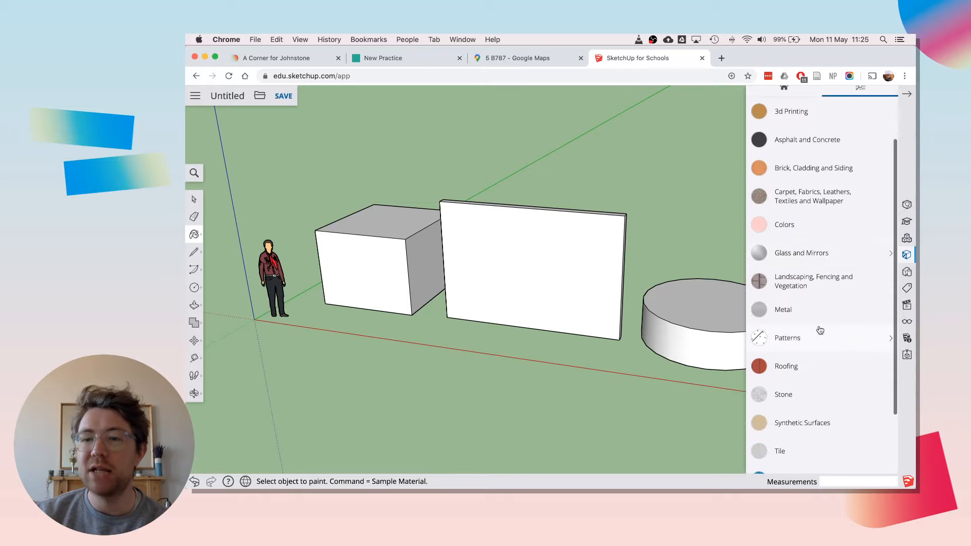
{"action": "scroll", "coordinate": [820, 330], "scroll_direction": "up", "scroll_amount": 2}
{"action": "scroll", "coordinate": [819, 326], "scroll_direction": "up", "scroll_amount": 2}
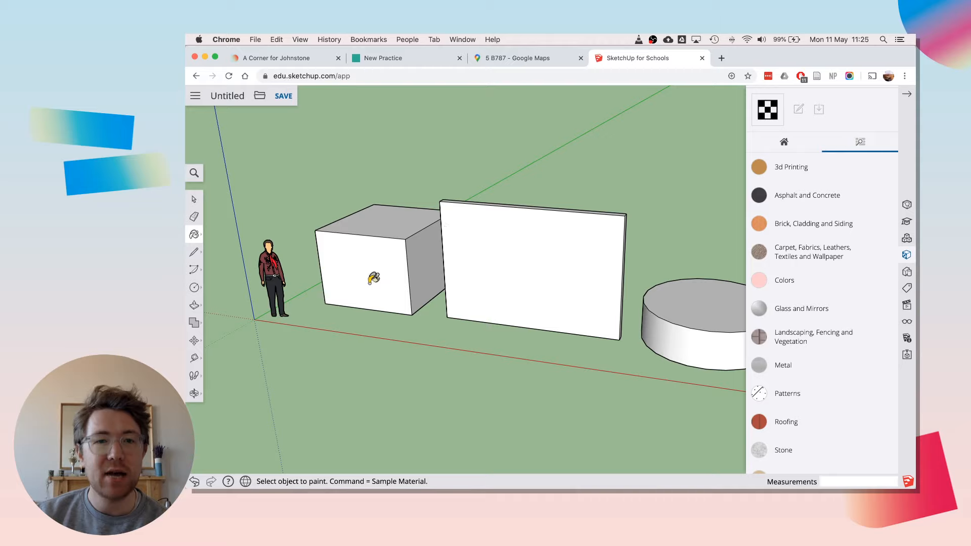
{"action": "left_click", "coordinate": [789, 226]}
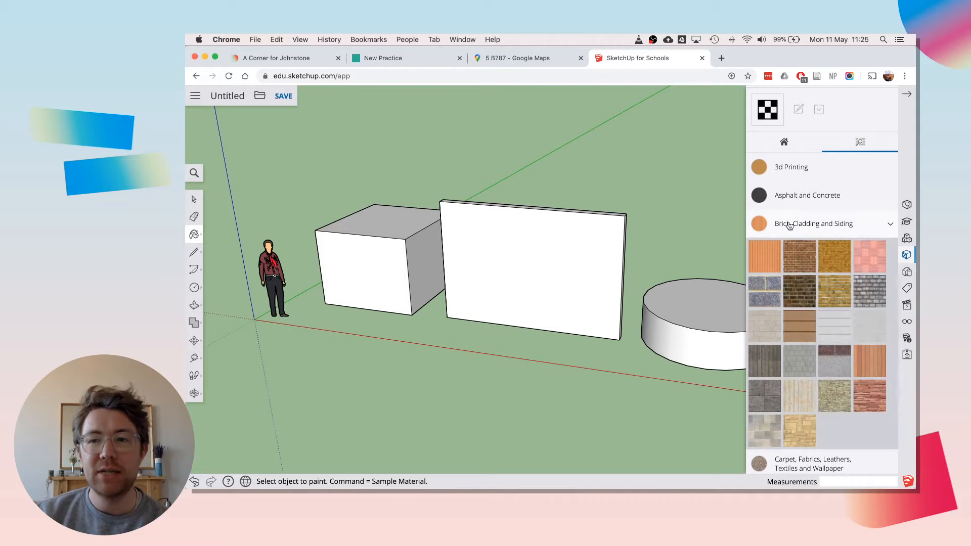
{"action": "left_click", "coordinate": [800, 254]}
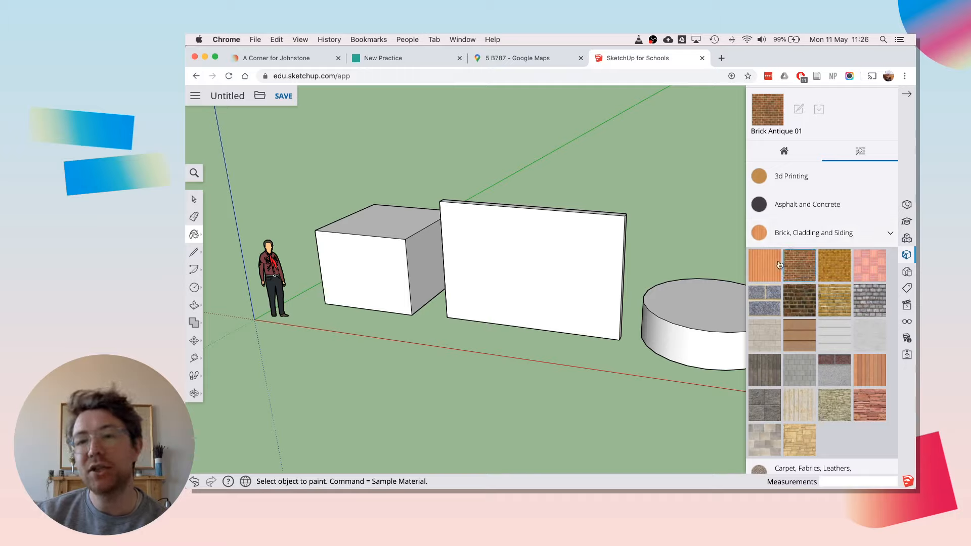
{"action": "left_click", "coordinate": [355, 246]}
{"action": "left_click", "coordinate": [430, 249]}
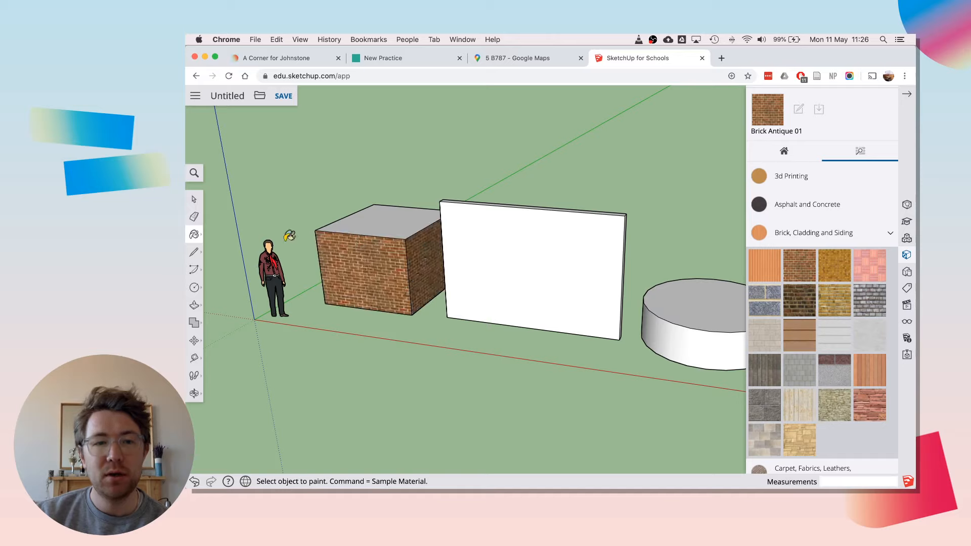
Select the entire box, apply Brick Antique 01 to all of its faces including the top, and clear the selection.
{"action": "left_click", "coordinate": [194, 394]}
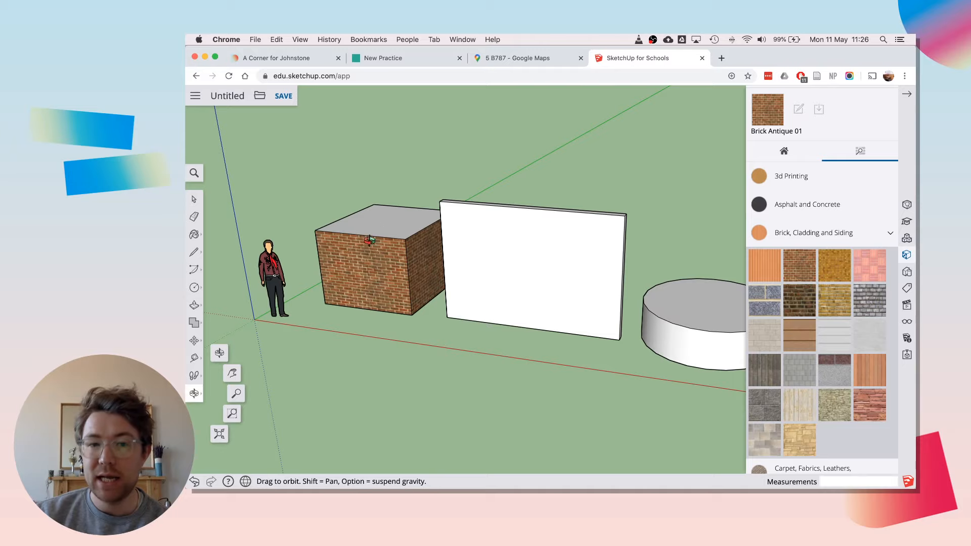
{"action": "left_click_drag", "start_coordinate": [348, 256], "coordinate": [289, 272]}
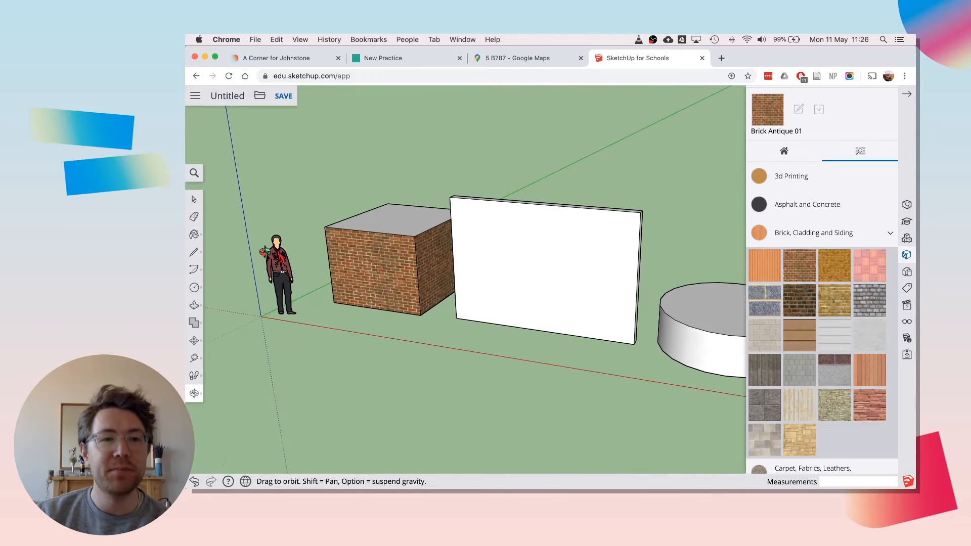
{"action": "left_click_drag", "start_coordinate": [336, 246], "coordinate": [407, 233]}
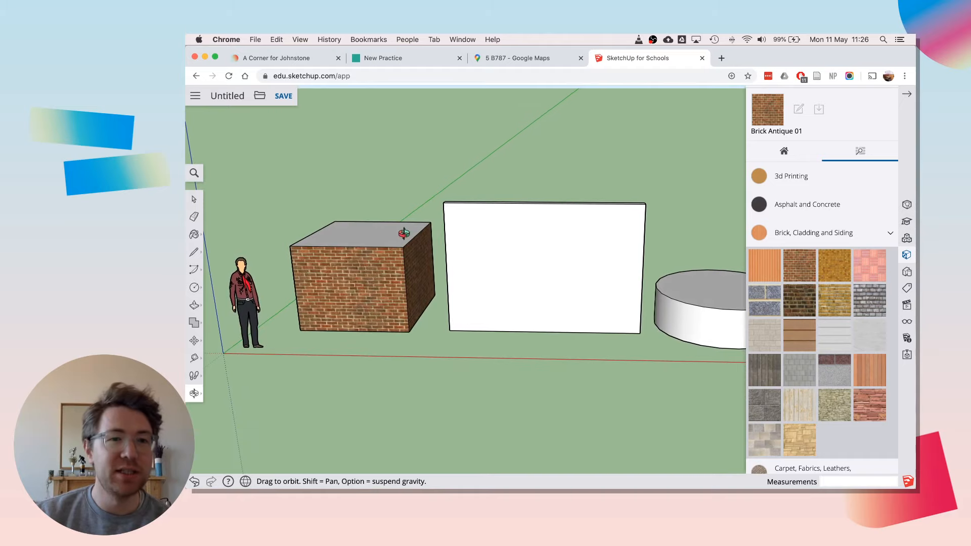
{"action": "left_click", "coordinate": [193, 200]}
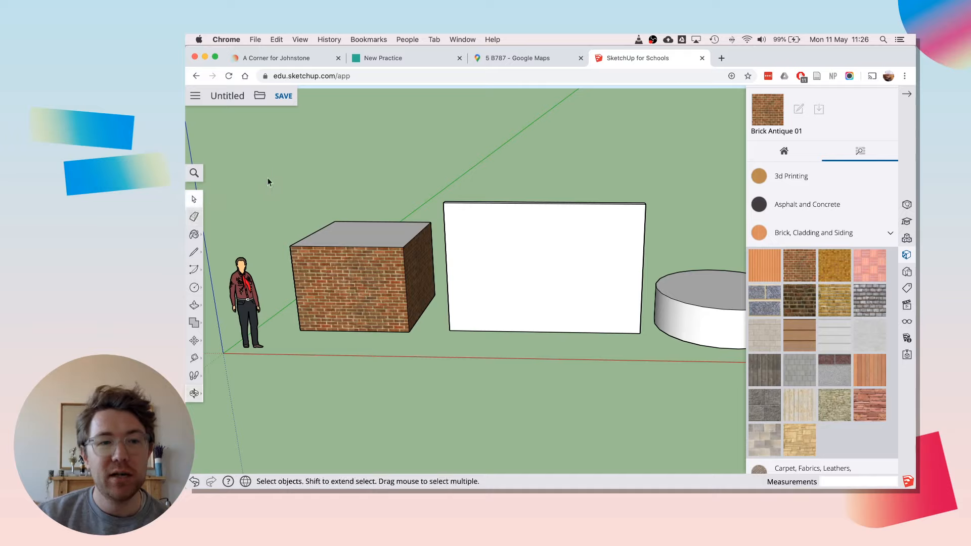
{"action": "left_click_drag", "start_coordinate": [272, 182], "coordinate": [441, 350]}
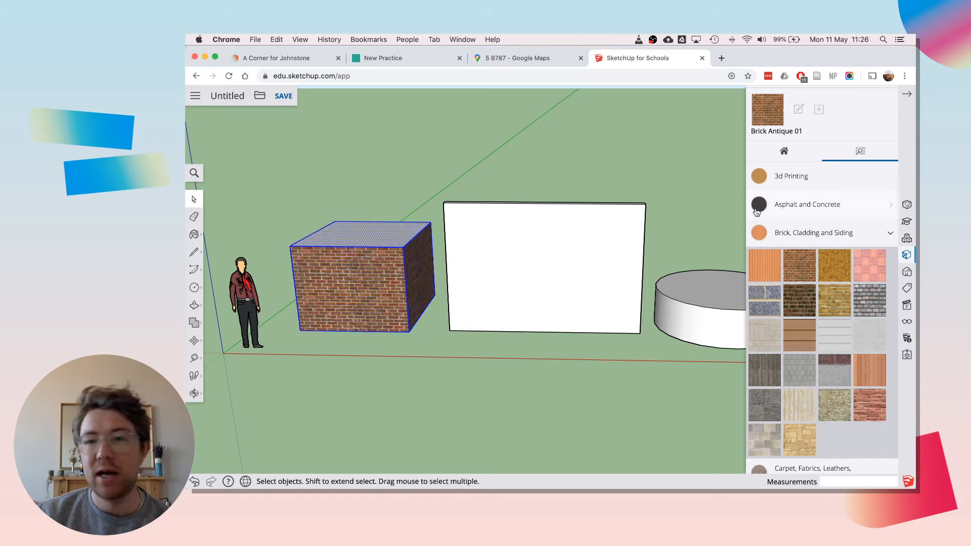
{"action": "left_click", "coordinate": [800, 266]}
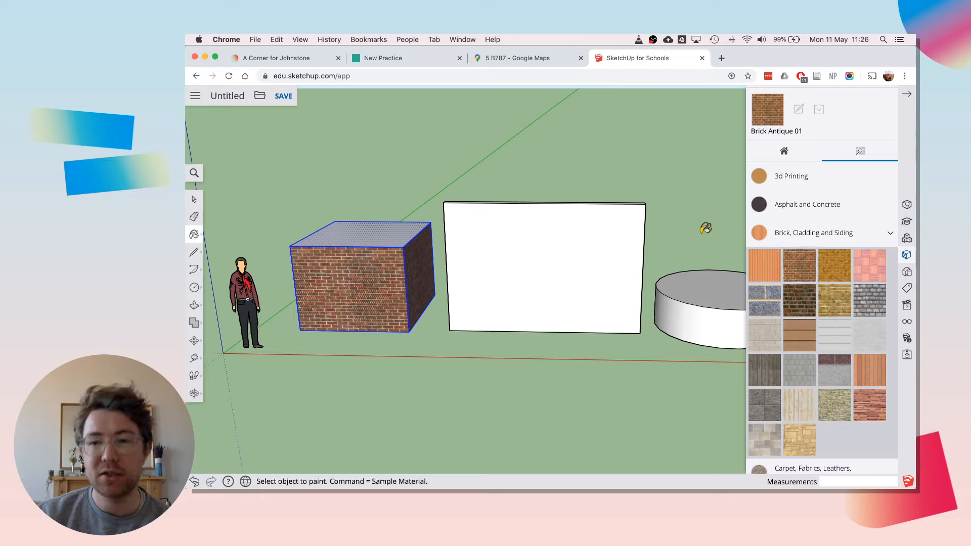
{"action": "left_click", "coordinate": [348, 233]}
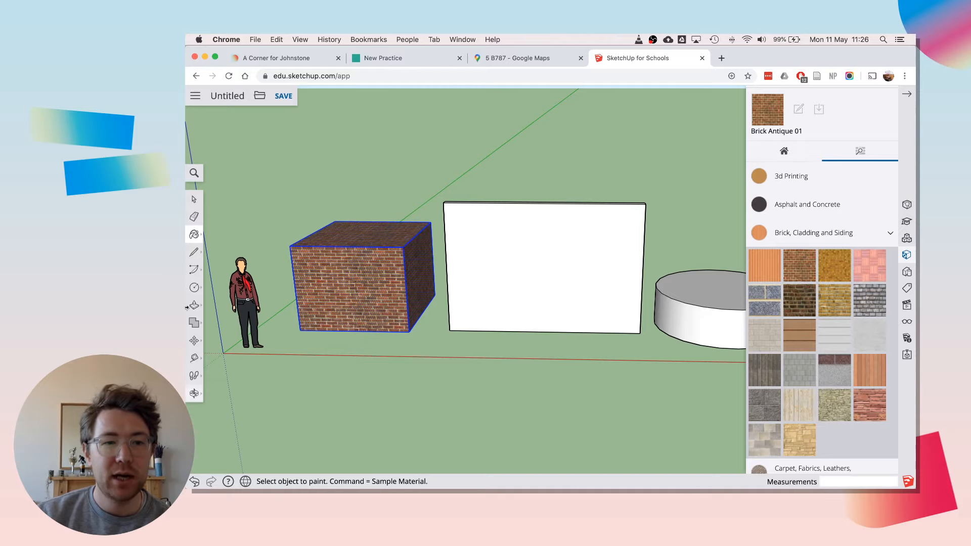
{"action": "key", "text": "space"}
{"action": "left_click", "coordinate": [327, 142]}
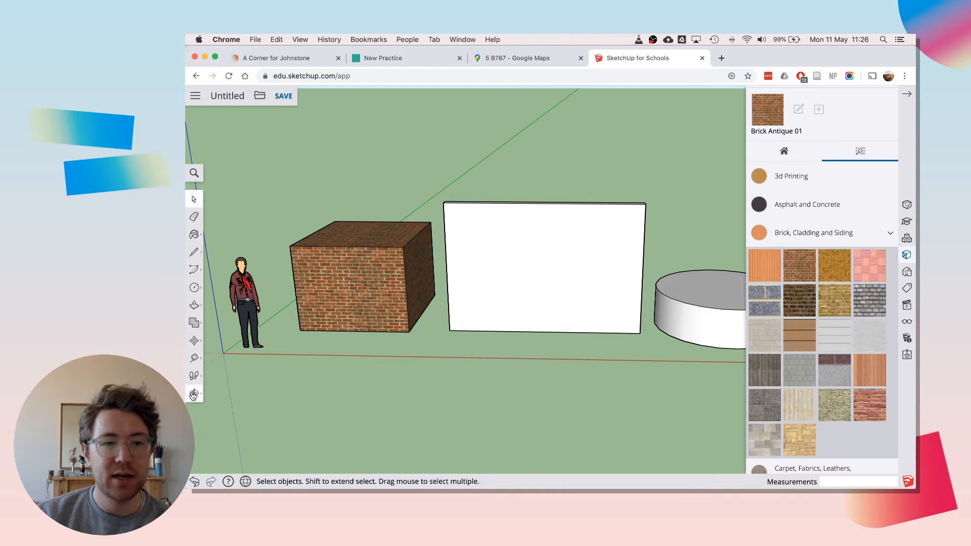
Select the slab's large front face alone and again with its bounding edges, and clear the selection.
{"action": "left_click", "coordinate": [193, 394]}
{"action": "left_click_drag", "start_coordinate": [353, 238], "coordinate": [260, 287]}
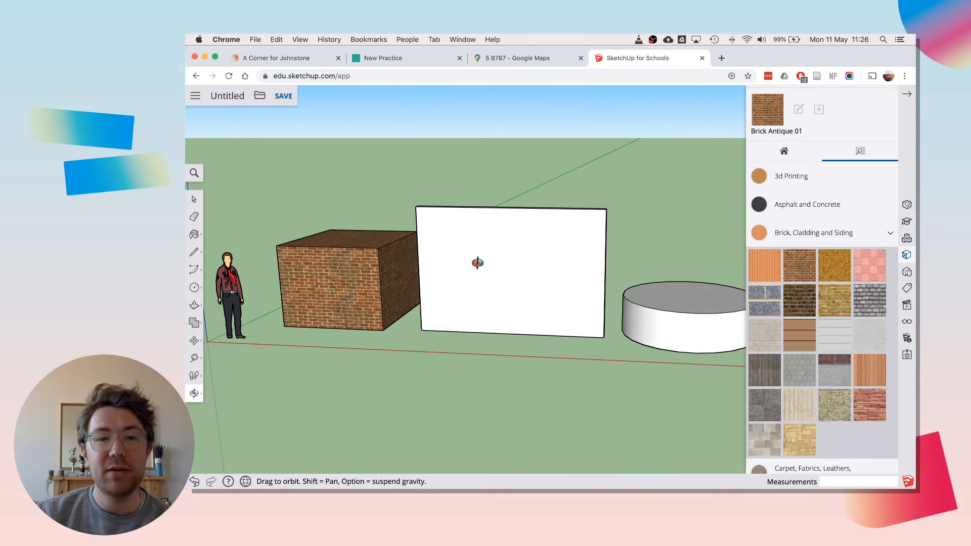
{"action": "left_click_drag", "start_coordinate": [477, 262], "coordinate": [487, 267]}
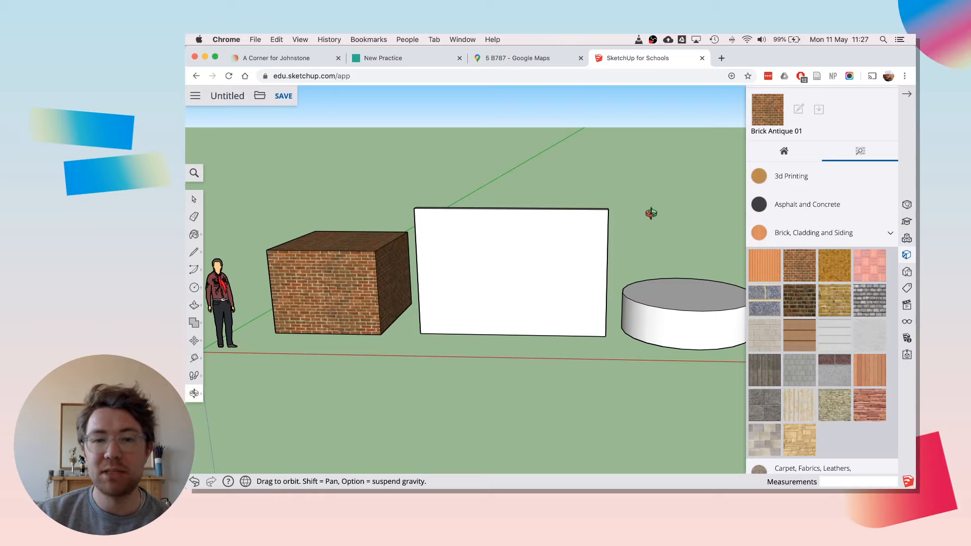
{"action": "left_click", "coordinate": [193, 199]}
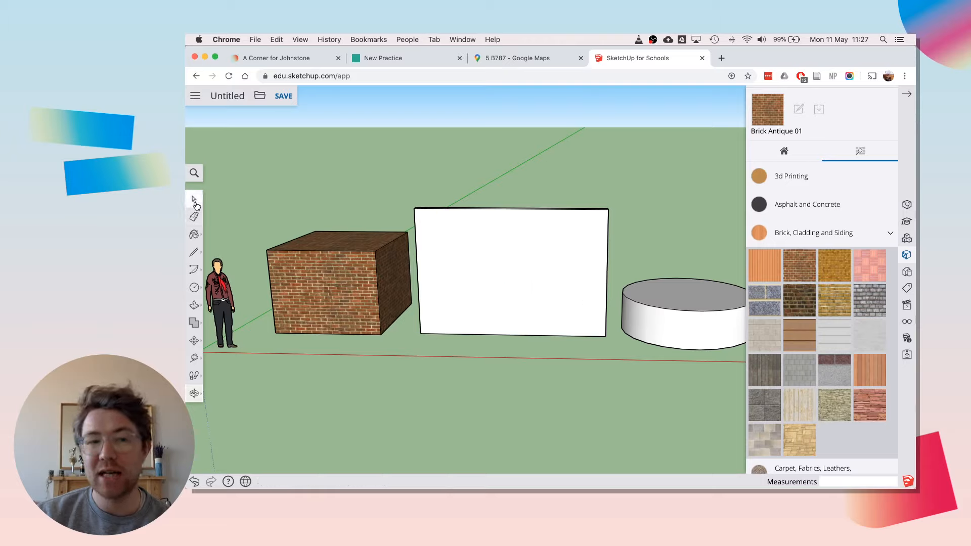
{"action": "left_click", "coordinate": [481, 251]}
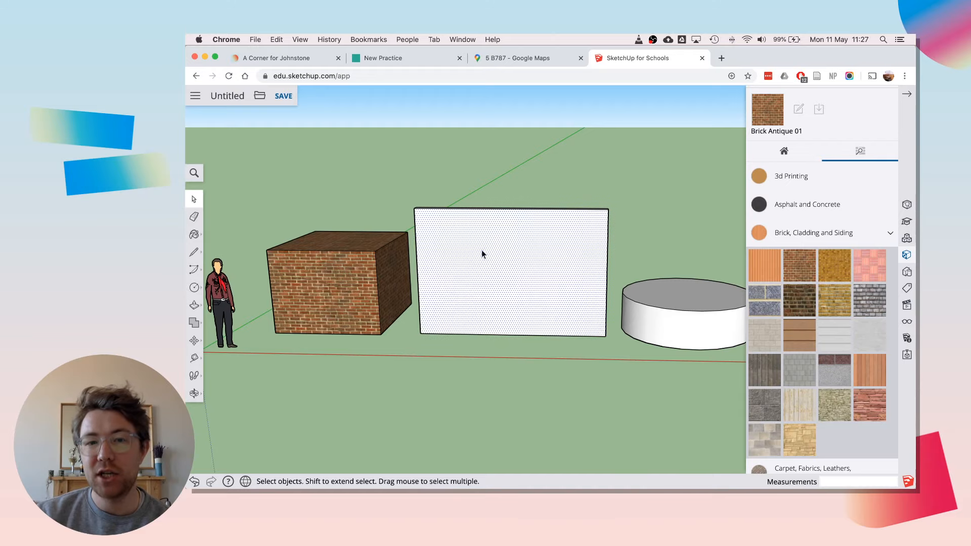
{"action": "double_click", "coordinate": [517, 273]}
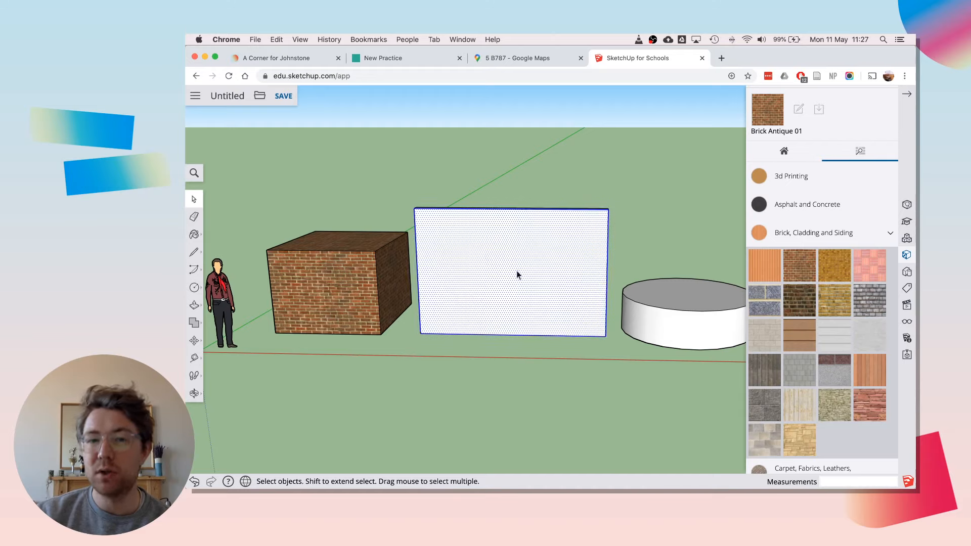
{"action": "left_click", "coordinate": [194, 393]}
{"action": "left_click_drag", "start_coordinate": [581, 219], "coordinate": [509, 246]}
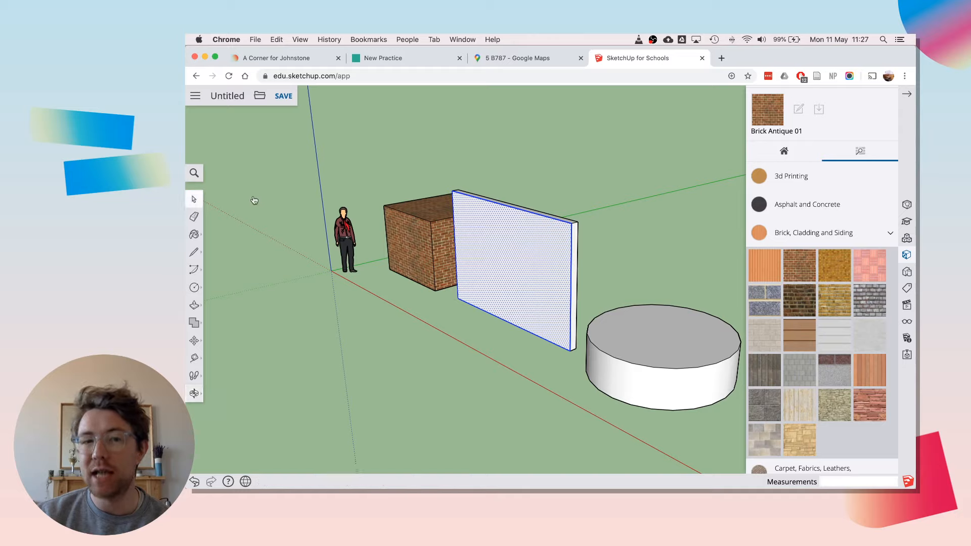
{"action": "left_click", "coordinate": [615, 248]}
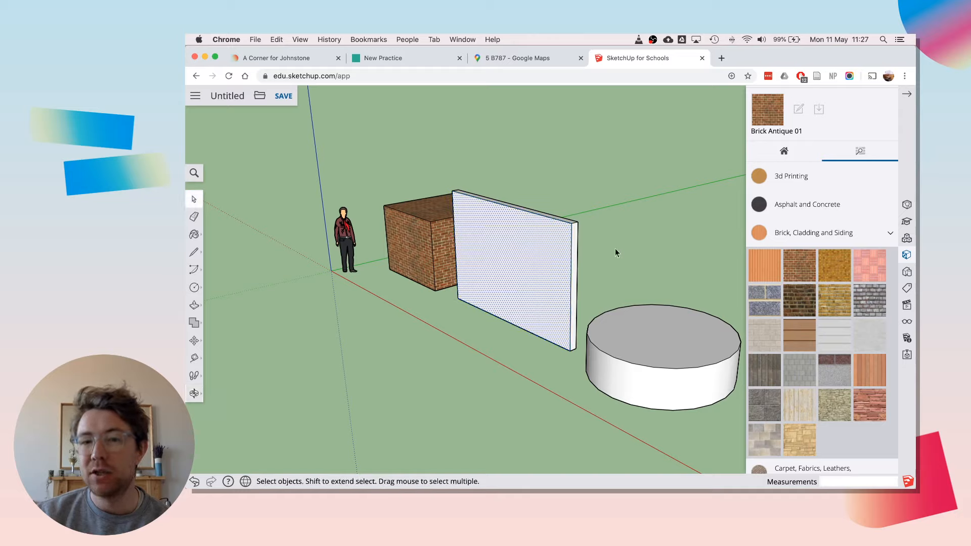
Select the entire slab, paint it with Blacktop Old 01 from the Asphalt and Concrete materials, and clear the selection.
{"action": "left_click", "coordinate": [519, 254]}
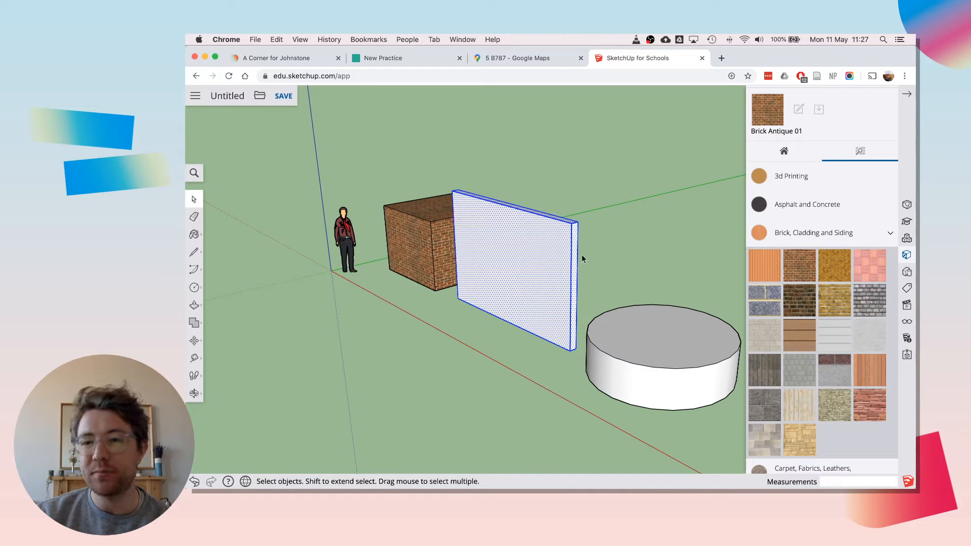
{"action": "left_click", "coordinate": [823, 233]}
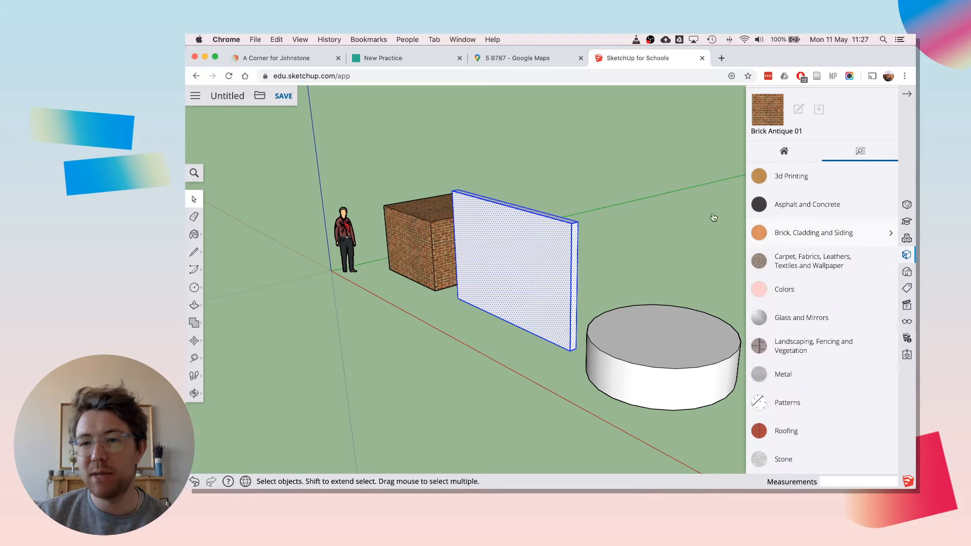
{"action": "left_click", "coordinate": [811, 207]}
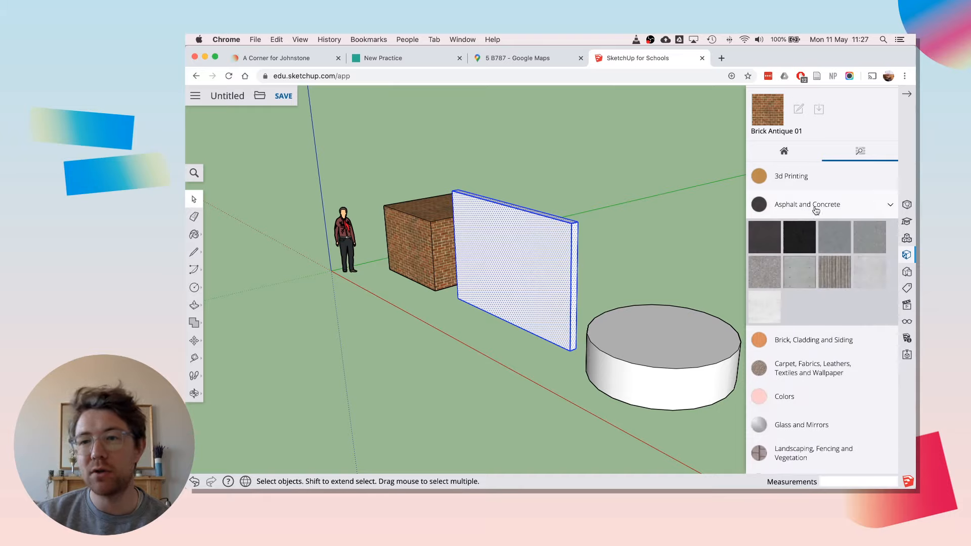
{"action": "left_click", "coordinate": [832, 242]}
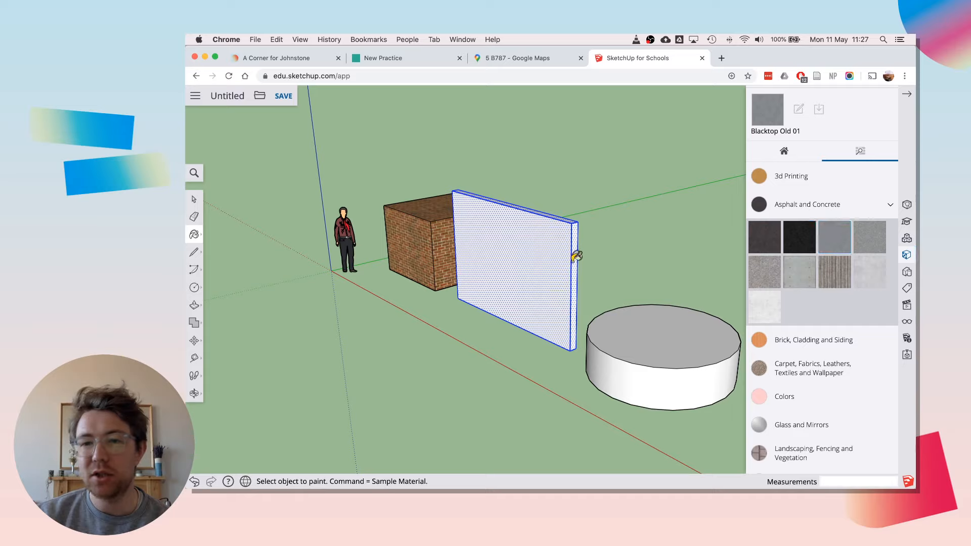
{"action": "left_click", "coordinate": [535, 242]}
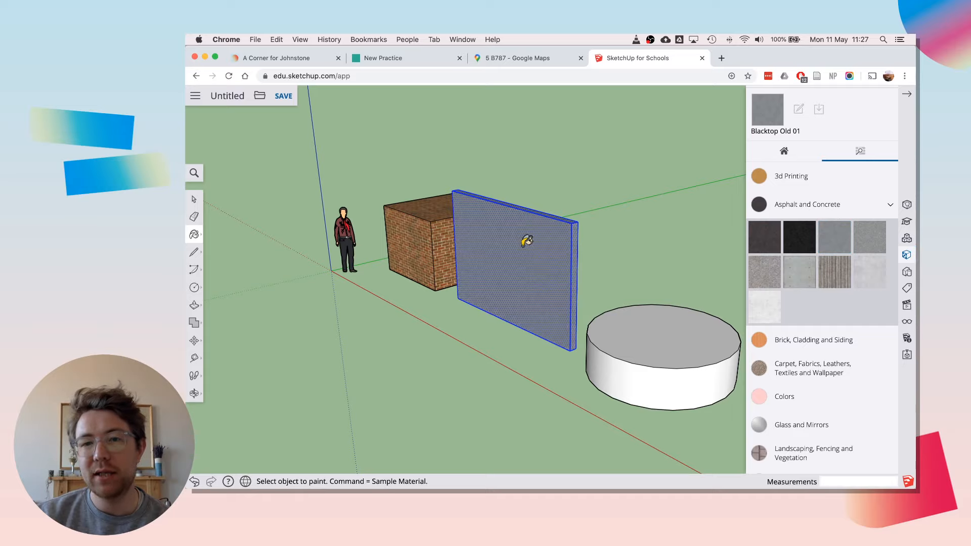
{"action": "left_click", "coordinate": [194, 199]}
{"action": "left_click", "coordinate": [353, 144]}
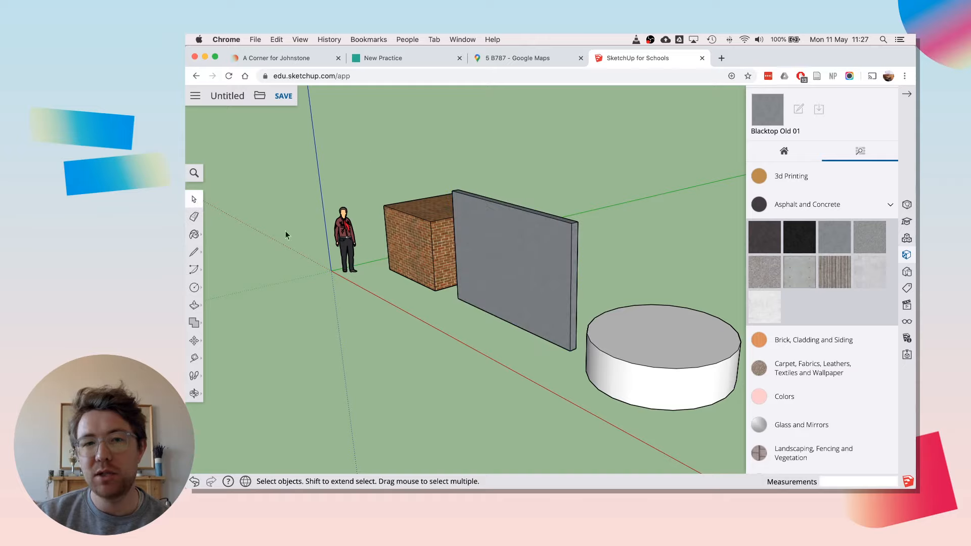
Select the entire cylinder, paint it with yellow Color E04 from the Colors materials, and clear the selection.
{"action": "left_click", "coordinate": [194, 394]}
{"action": "left_click_drag", "start_coordinate": [308, 339], "coordinate": [242, 285]}
{"action": "left_click", "coordinate": [195, 199]}
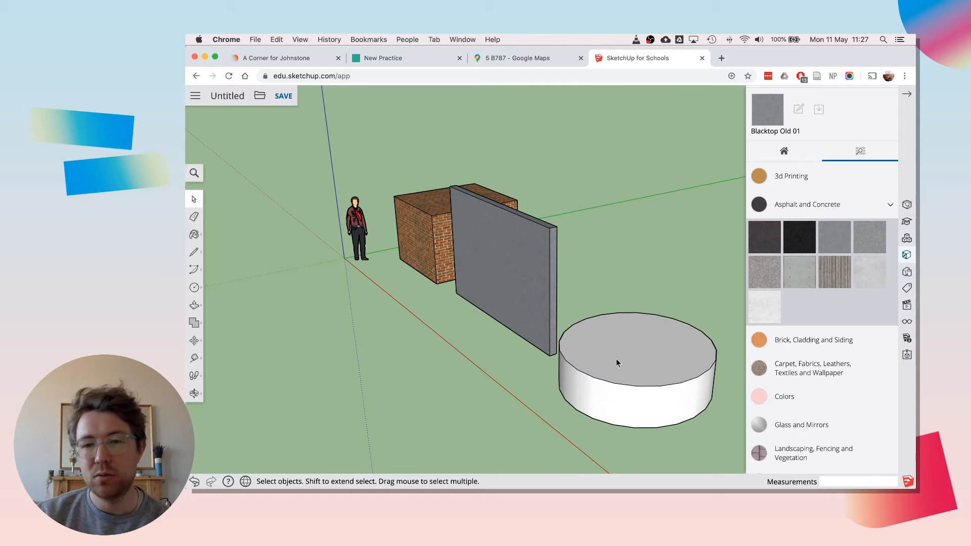
{"action": "triple_click", "coordinate": [616, 359]}
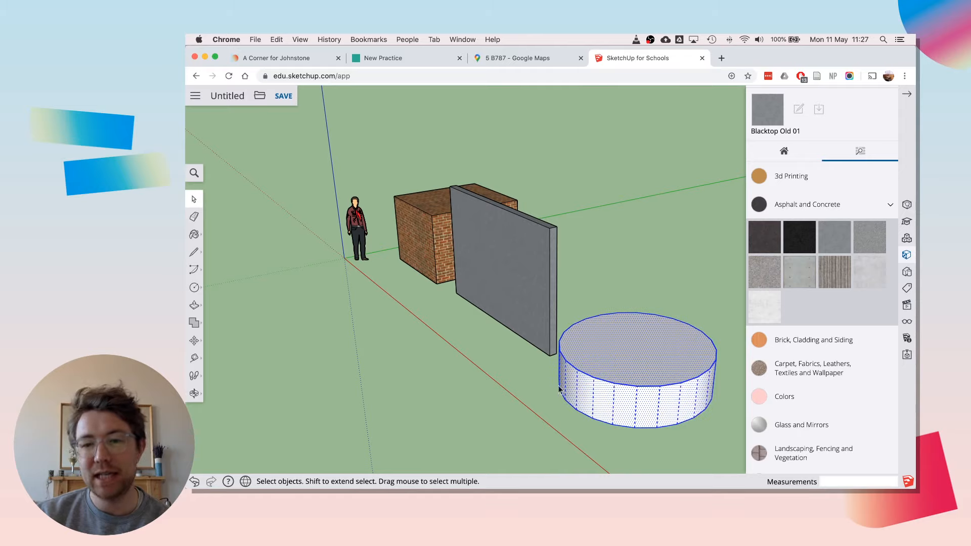
{"action": "scroll", "coordinate": [794, 380], "scroll_direction": "down", "scroll_amount": 3}
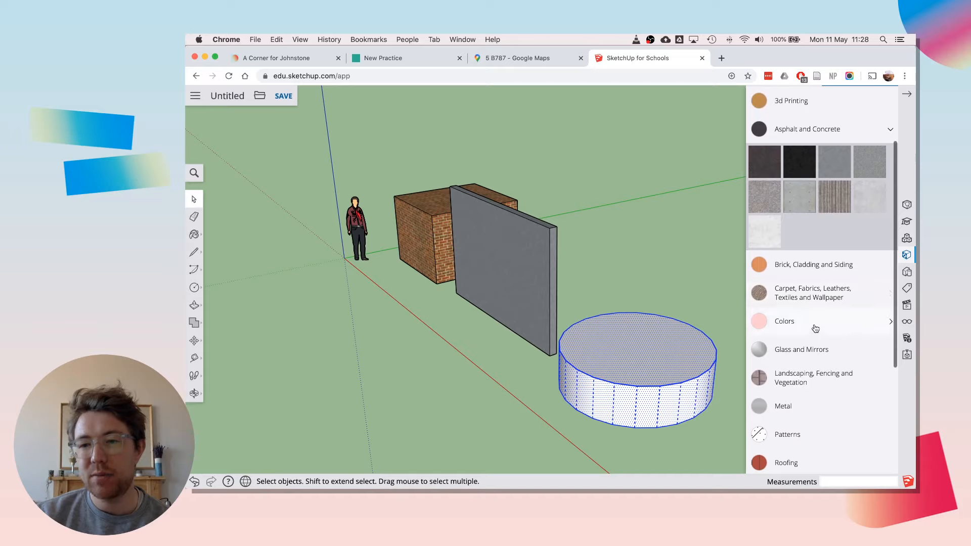
{"action": "left_click", "coordinate": [815, 329]}
{"action": "scroll", "coordinate": [816, 365], "scroll_direction": "down", "scroll_amount": 5}
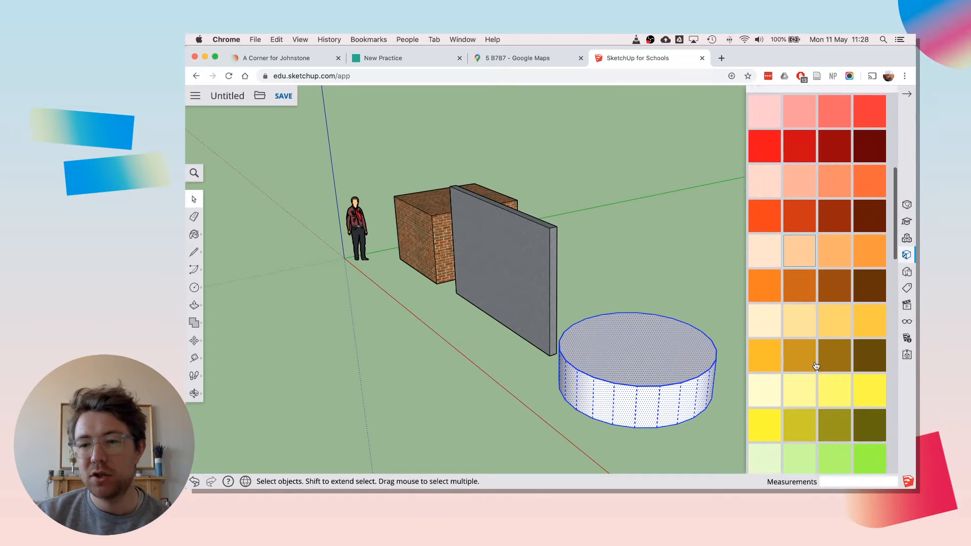
{"action": "scroll", "coordinate": [804, 360], "scroll_direction": "down", "scroll_amount": 3}
{"action": "left_click", "coordinate": [869, 321]}
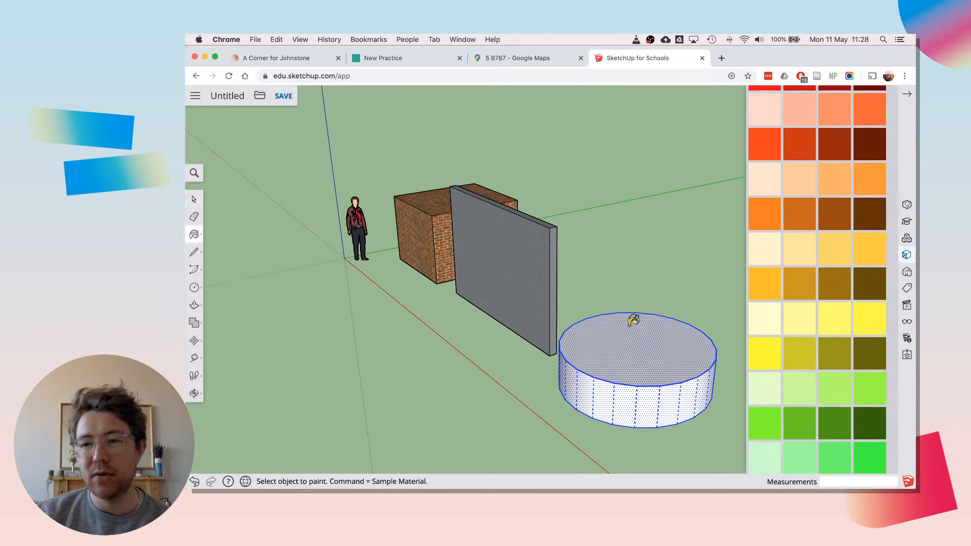
{"action": "left_click", "coordinate": [607, 339]}
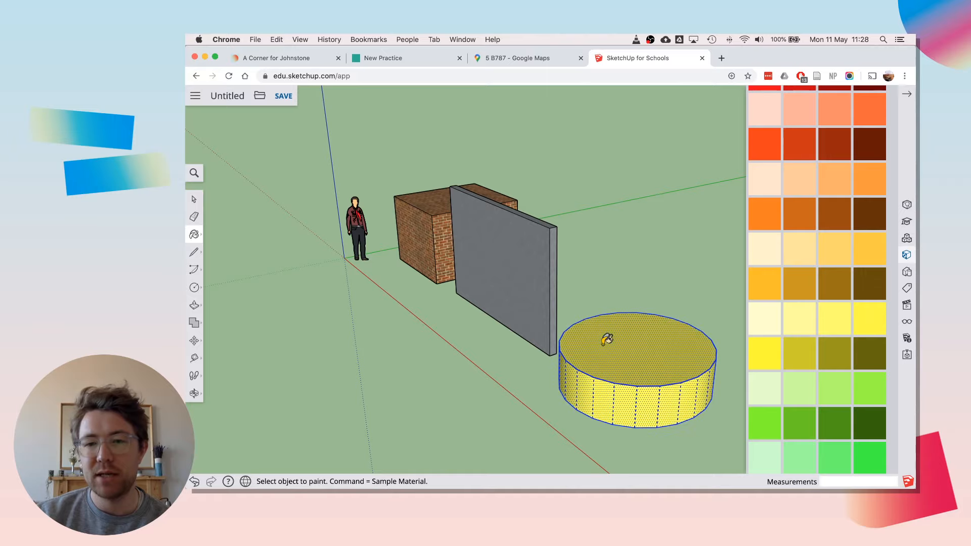
{"action": "left_click", "coordinate": [193, 200]}
{"action": "left_click", "coordinate": [350, 276]}
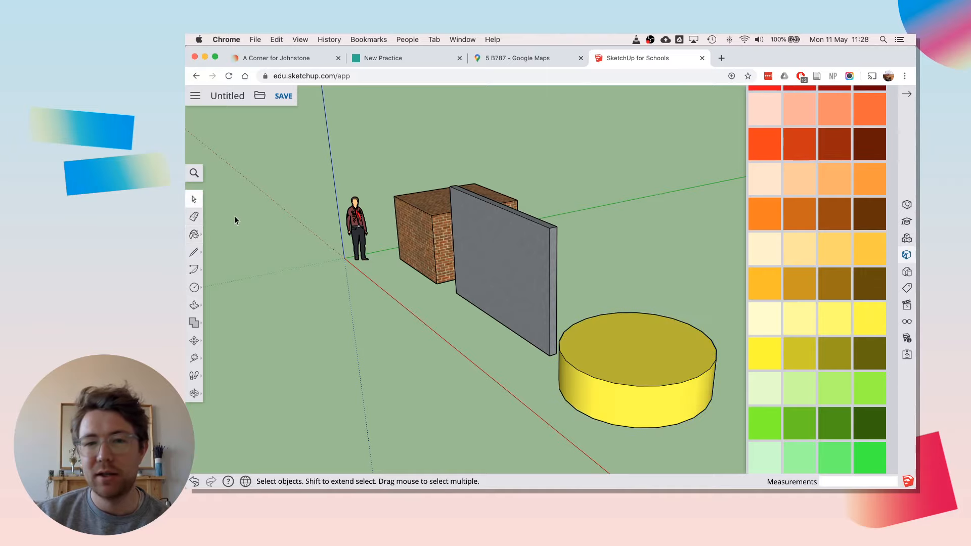
Close the materials library and orbit around the three painted solids to view them from the front.
{"action": "left_click", "coordinate": [195, 398]}
{"action": "left_click_drag", "start_coordinate": [368, 340], "coordinate": [591, 302]}
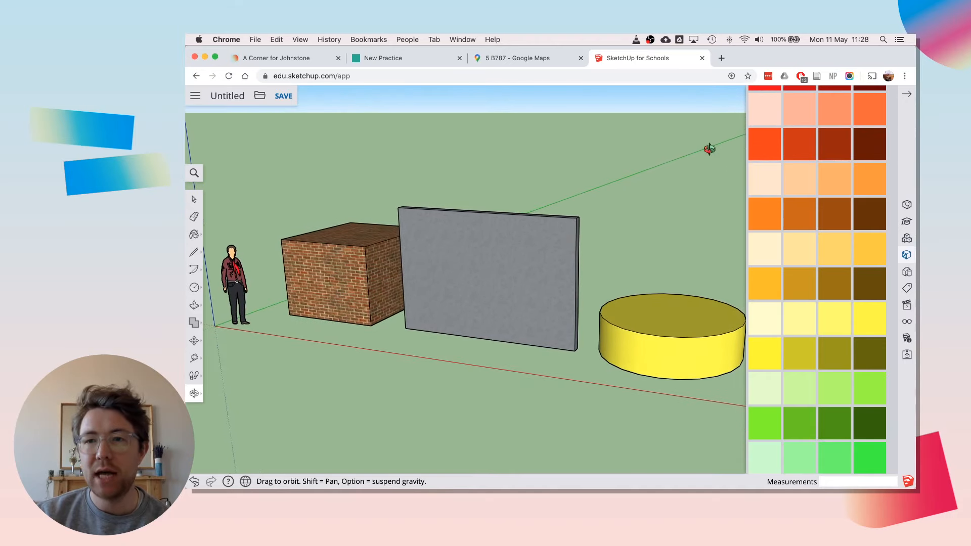
{"action": "scroll", "coordinate": [839, 273], "scroll_direction": "up", "scroll_amount": 1}
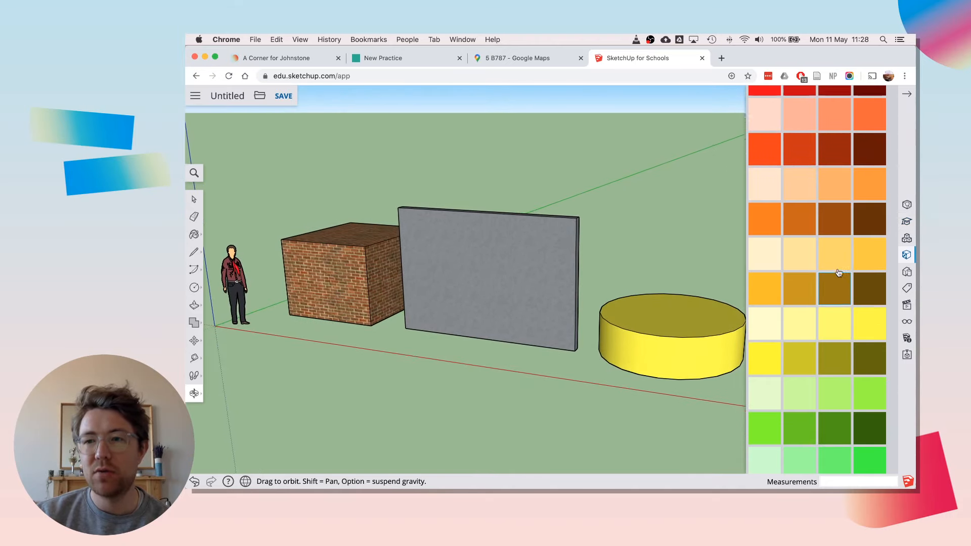
{"action": "scroll", "coordinate": [838, 273], "scroll_direction": "up", "scroll_amount": 10}
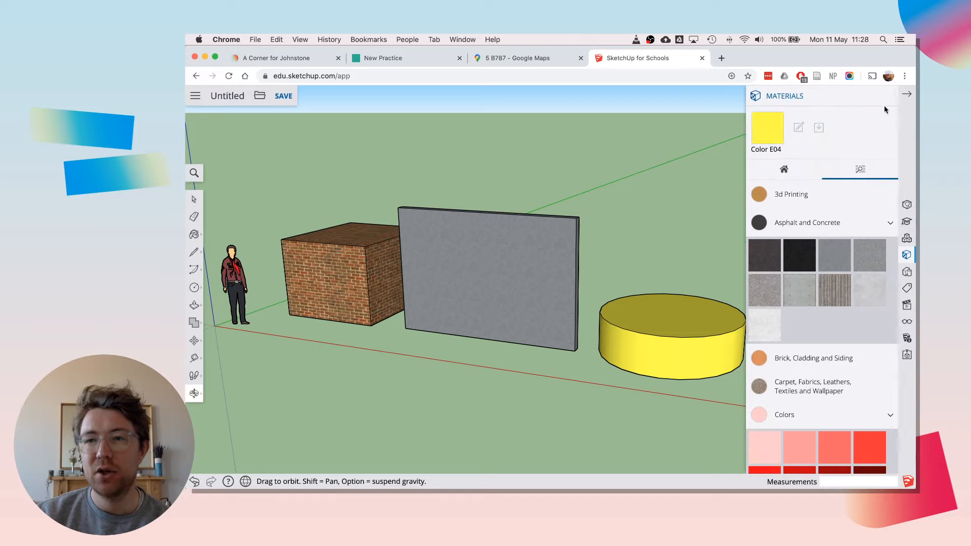
{"action": "left_click", "coordinate": [908, 97]}
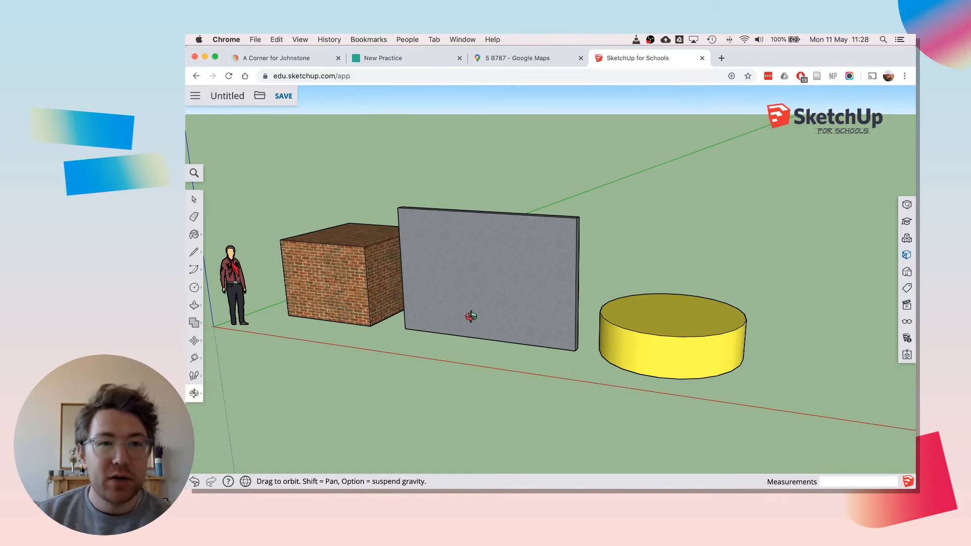
{"action": "left_click_drag", "start_coordinate": [470, 316], "coordinate": [441, 320]}
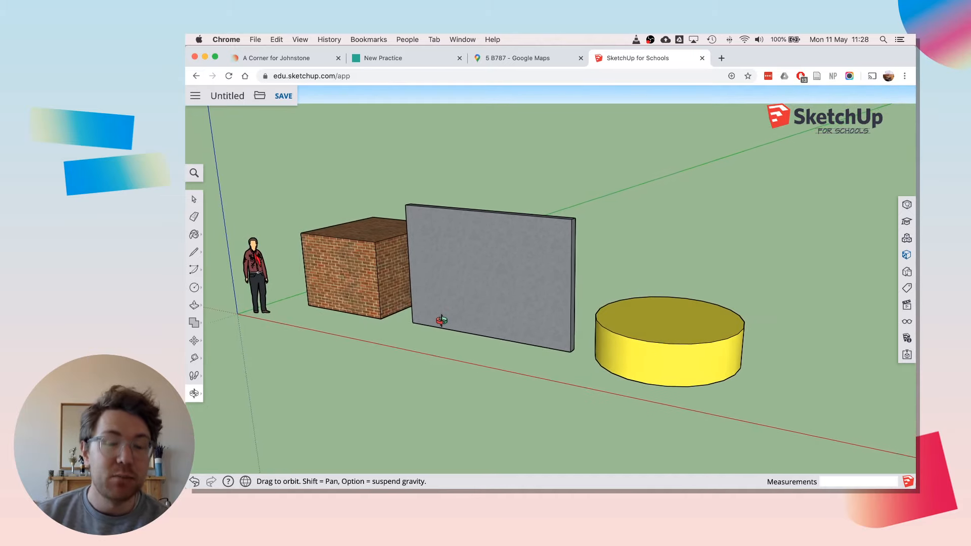
{"action": "mouse_move", "coordinate": [507, 297]}
{"action": "left_mouse_down"}
{"action": "mouse_move", "coordinate": [500, 302]}
{"action": "mouse_move", "coordinate": [521, 307]}
{"action": "mouse_move", "coordinate": [511, 310]}
{"action": "left_mouse_up"}
{"action": "left_click_drag", "start_coordinate": [450, 304], "coordinate": [449, 301]}
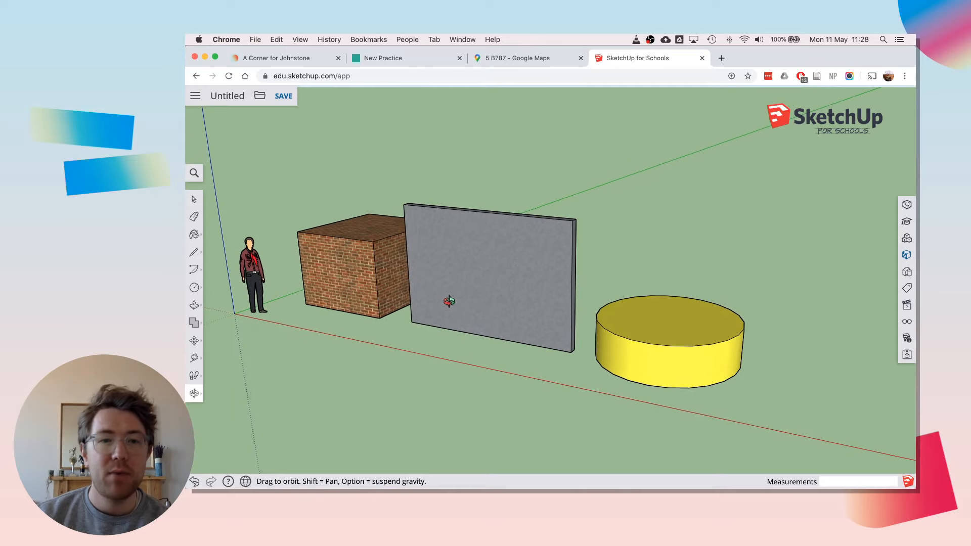
Select the brick box's front face with its edges and pick its faces individually.
{"action": "left_click", "coordinate": [194, 199]}
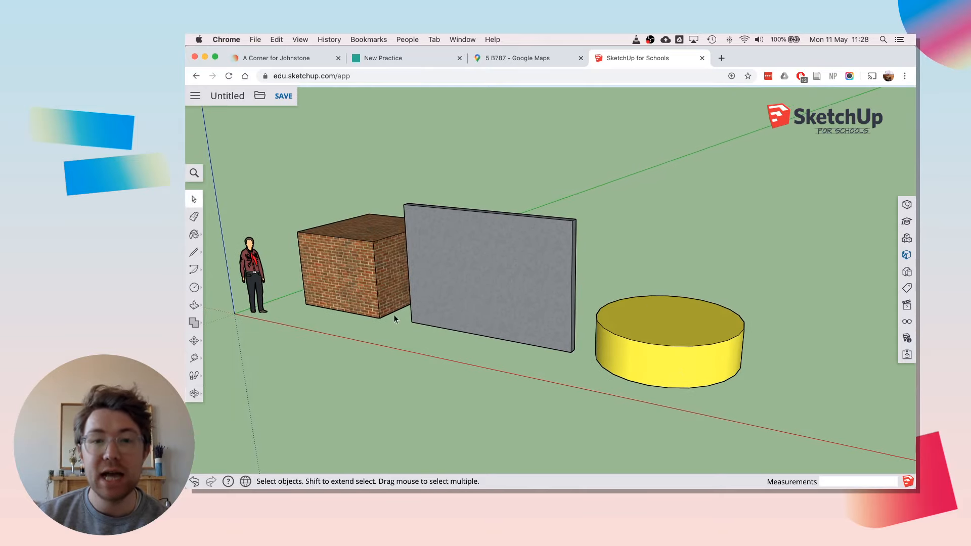
{"action": "left_click", "coordinate": [319, 253]}
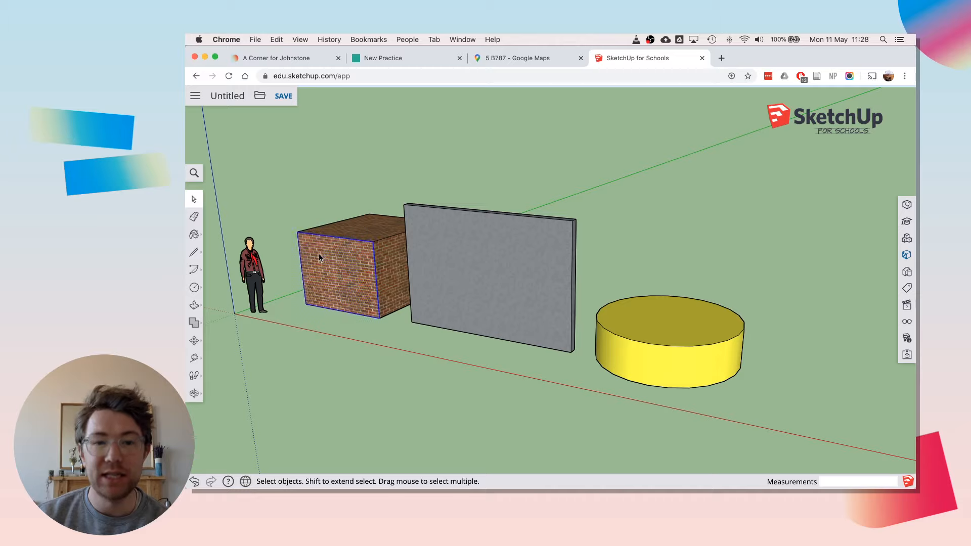
{"action": "left_click", "coordinate": [374, 221]}
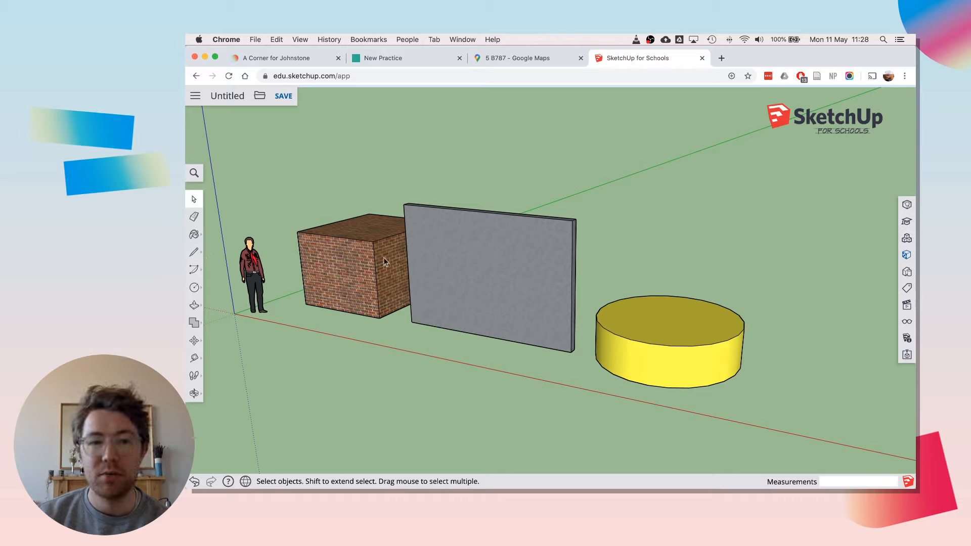
Try to move the ungrouped slab by its large front face alone.
{"action": "left_click", "coordinate": [194, 342]}
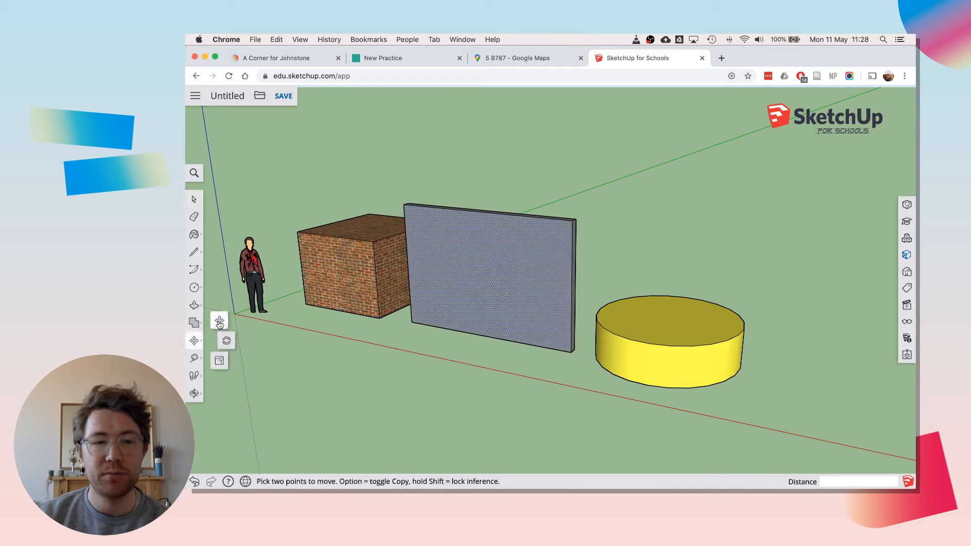
{"action": "left_click", "coordinate": [479, 264]}
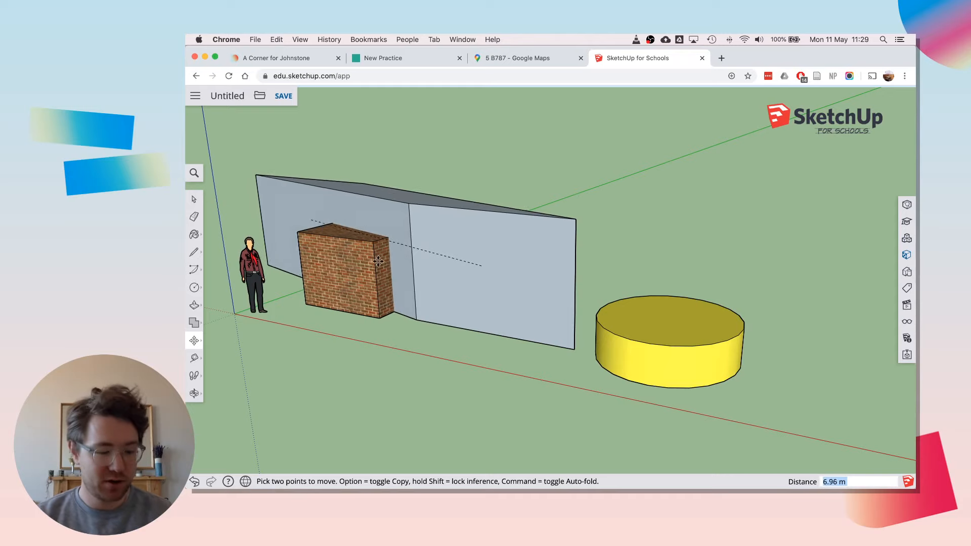
{"action": "key", "text": "Escape"}
Select all of the slab's faces and edges and make them into a group.
{"action": "left_click", "coordinate": [193, 197]}
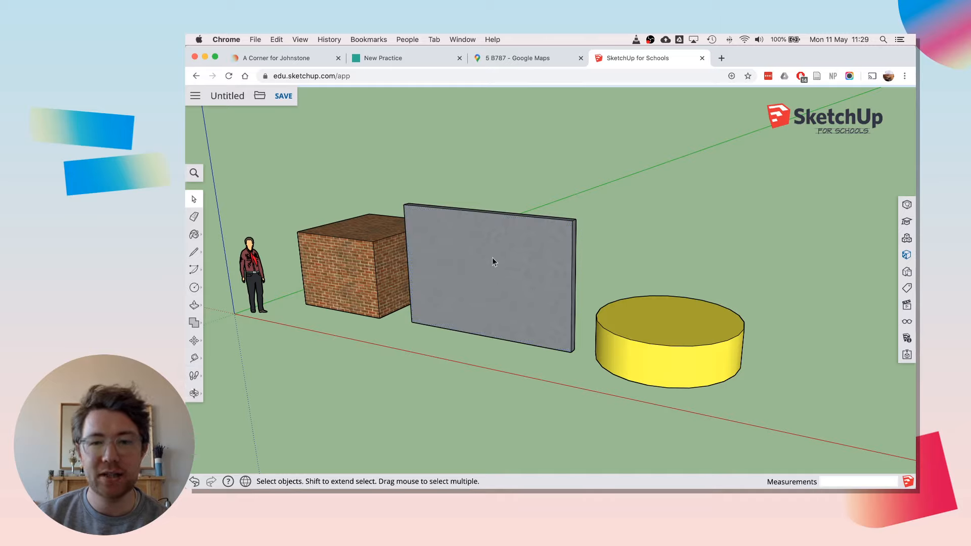
{"action": "left_click", "coordinate": [508, 263]}
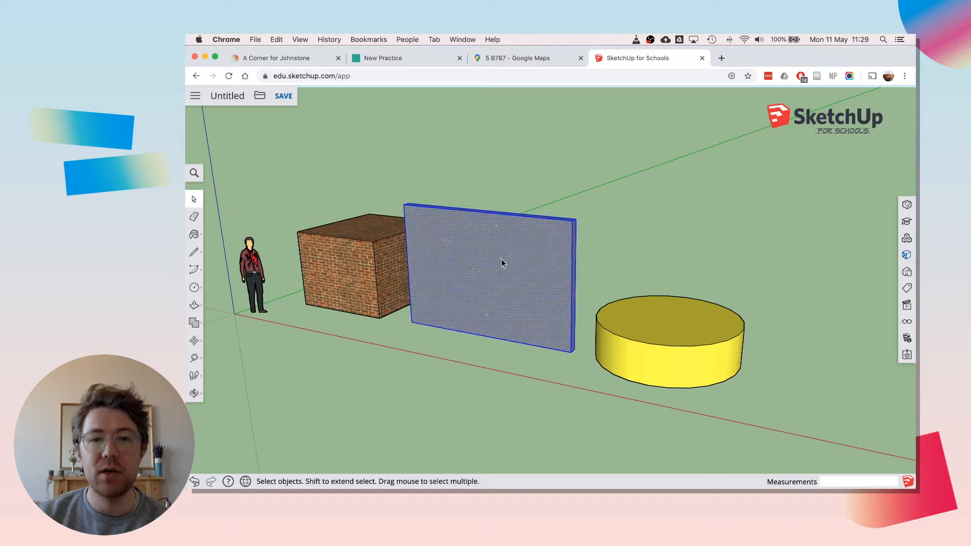
{"action": "right_click", "coordinate": [489, 253]}
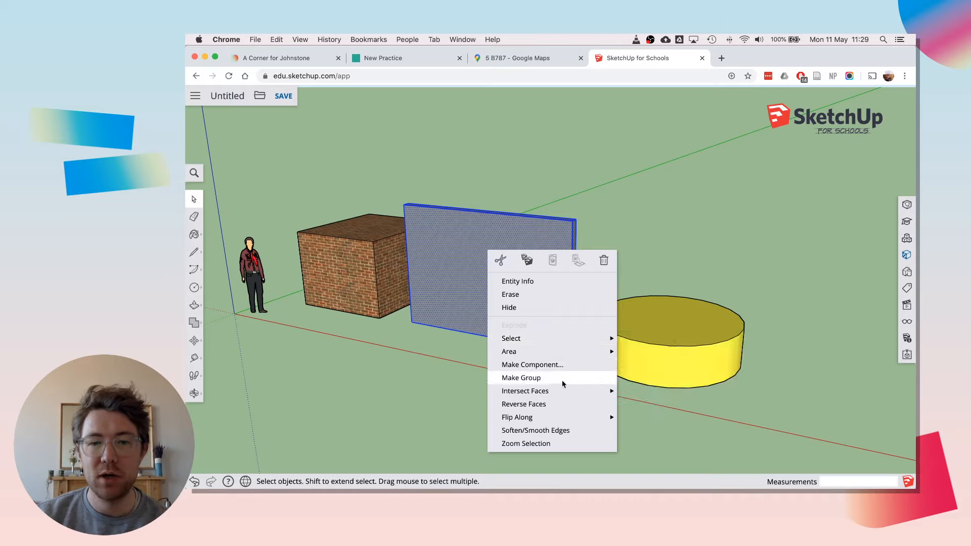
{"action": "left_click", "coordinate": [526, 378]}
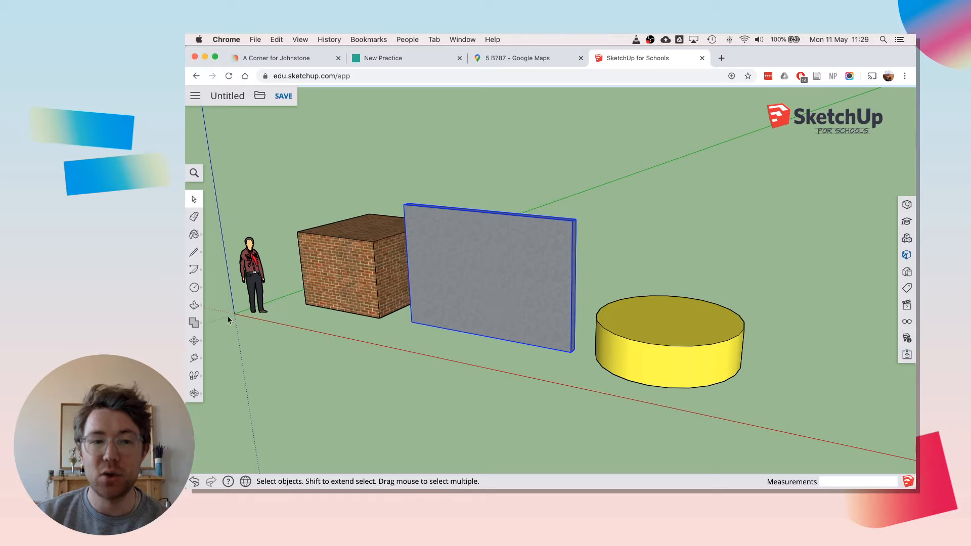
Try to move the grouped slab away from the brick box as one object.
{"action": "left_click", "coordinate": [193, 342]}
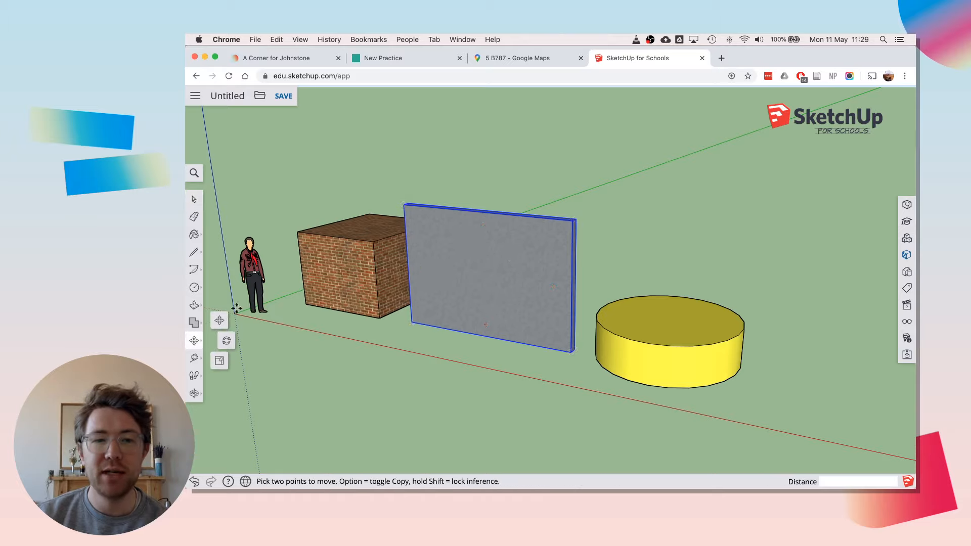
{"action": "left_click", "coordinate": [485, 270]}
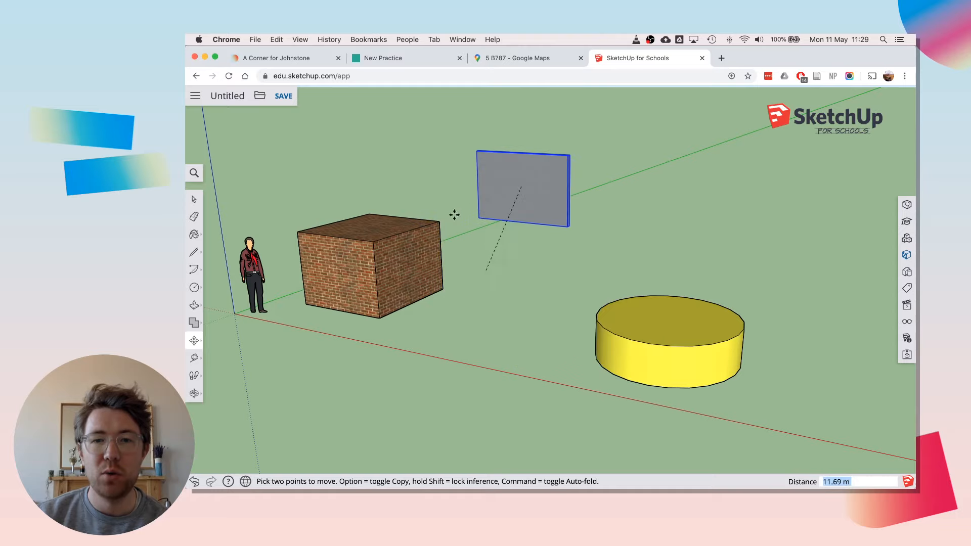
{"action": "left_click", "coordinate": [556, 229]}
{"action": "left_click", "coordinate": [556, 229]}
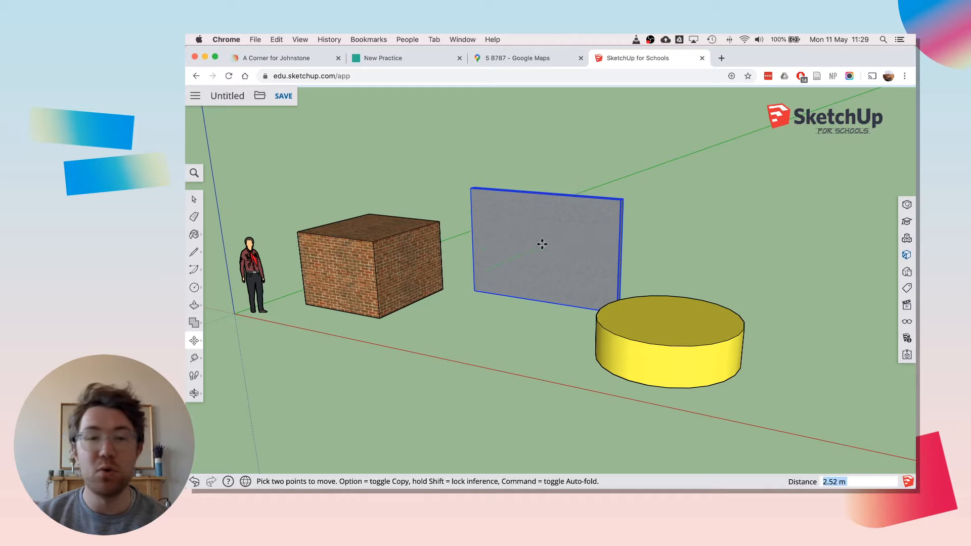
{"action": "key", "text": "Escape"}
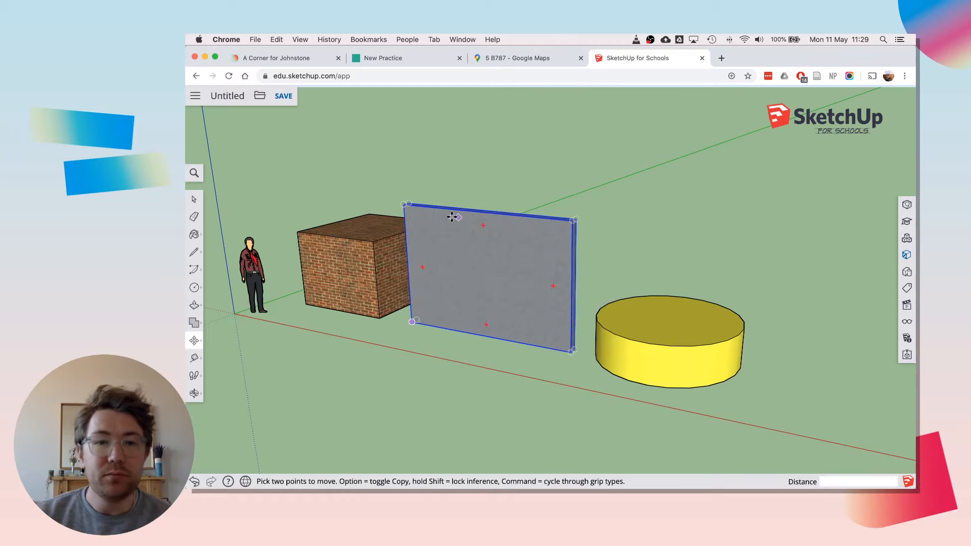
Select the entire yellow cylinder with a selection window and make it into a group.
{"action": "left_click", "coordinate": [194, 199]}
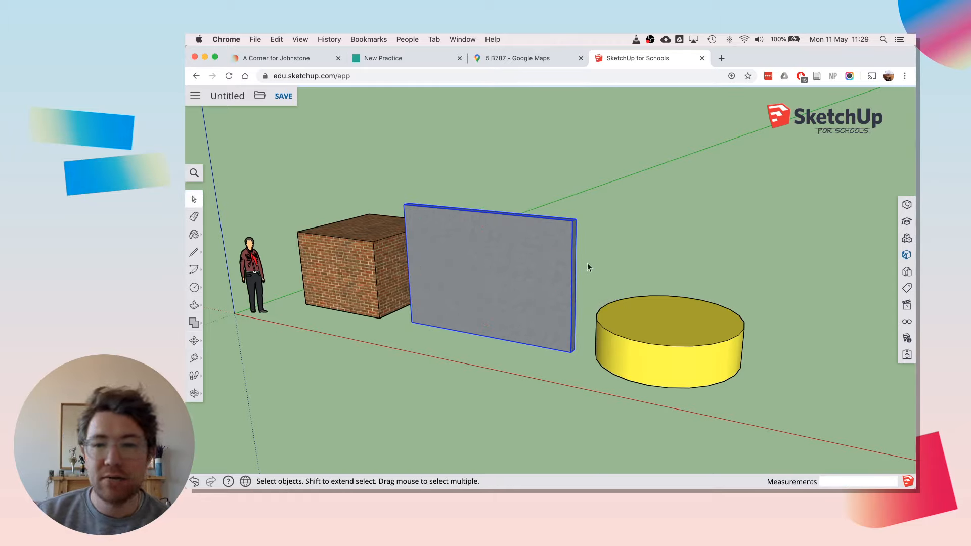
{"action": "left_click_drag", "start_coordinate": [589, 262], "coordinate": [765, 412]}
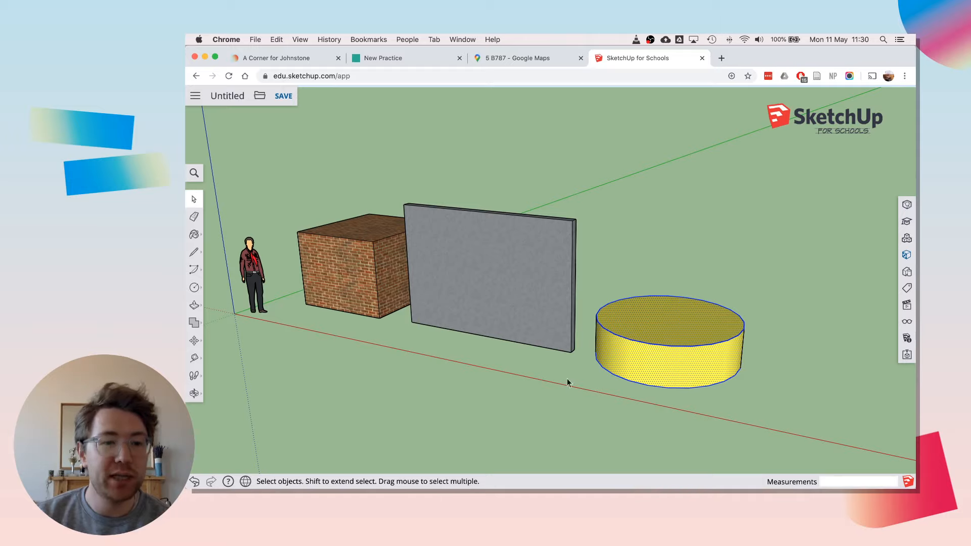
{"action": "right_click", "coordinate": [644, 350]}
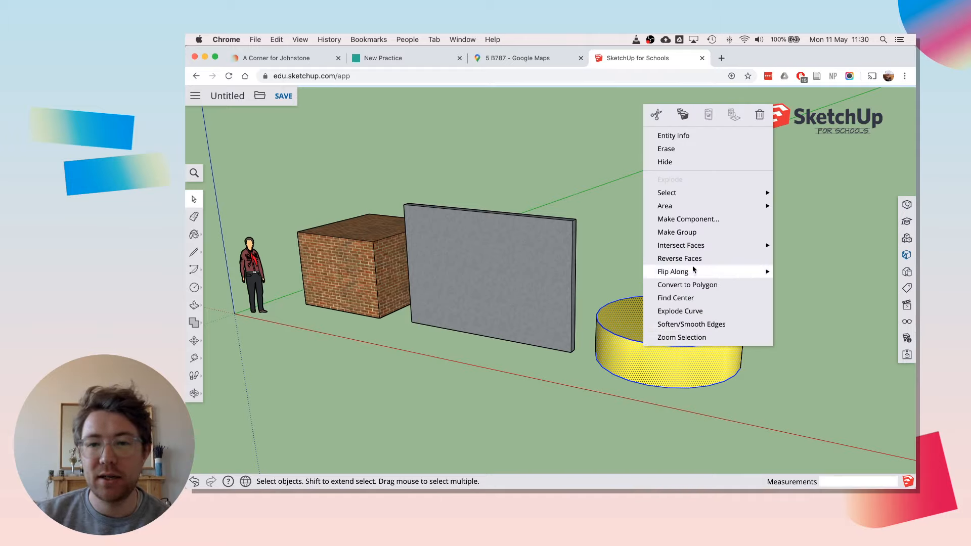
{"action": "left_click", "coordinate": [694, 235]}
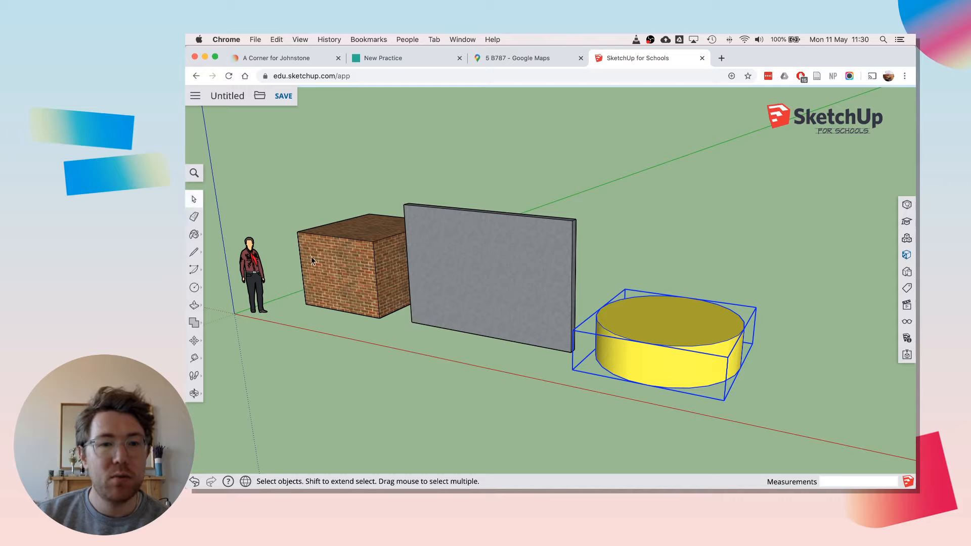
Move the cylinder group about 1.67 m further back, away from the red axis.
{"action": "left_click", "coordinate": [195, 341]}
{"action": "left_click", "coordinate": [672, 352]}
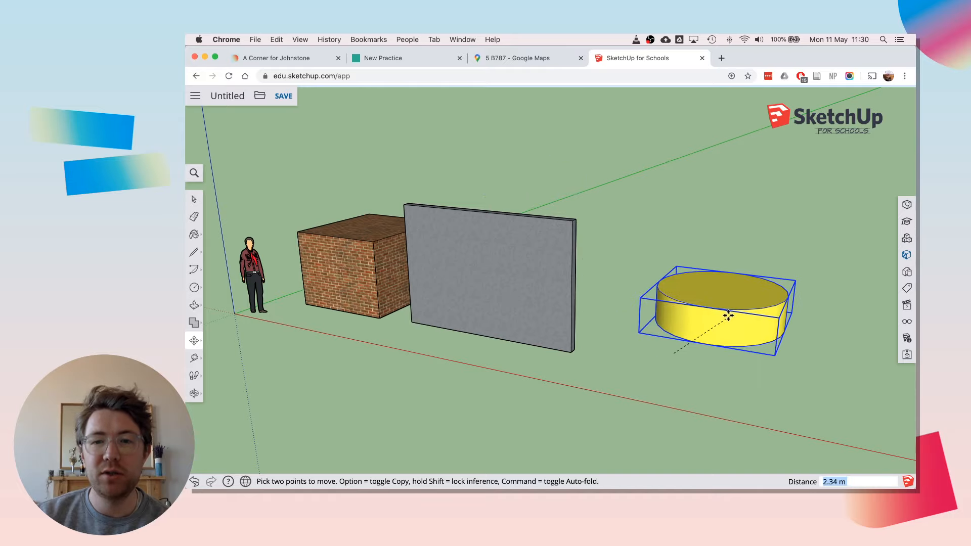
{"action": "left_click", "coordinate": [674, 325]}
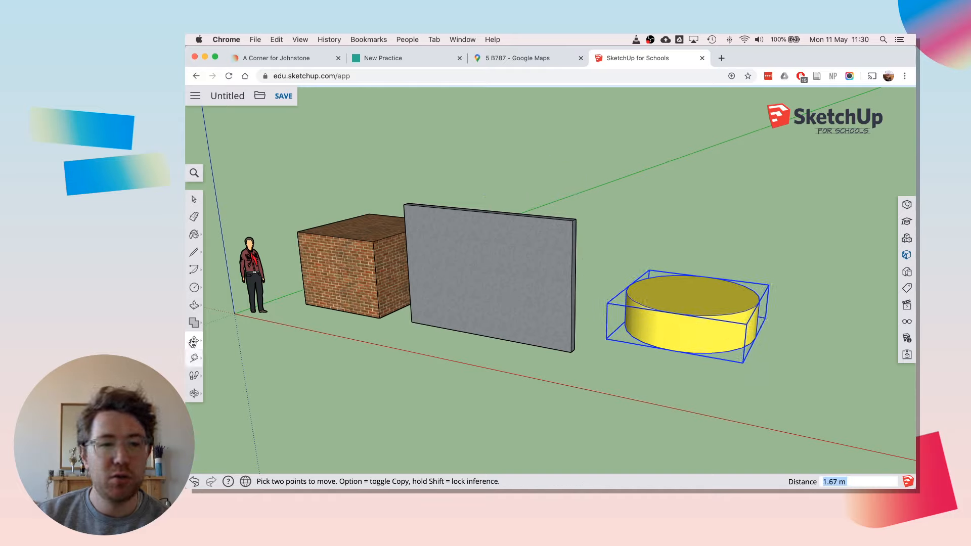
Try tilting the yellow cylinder group with the Rotate tool about a point on its curved side.
{"action": "left_click", "coordinate": [194, 341]}
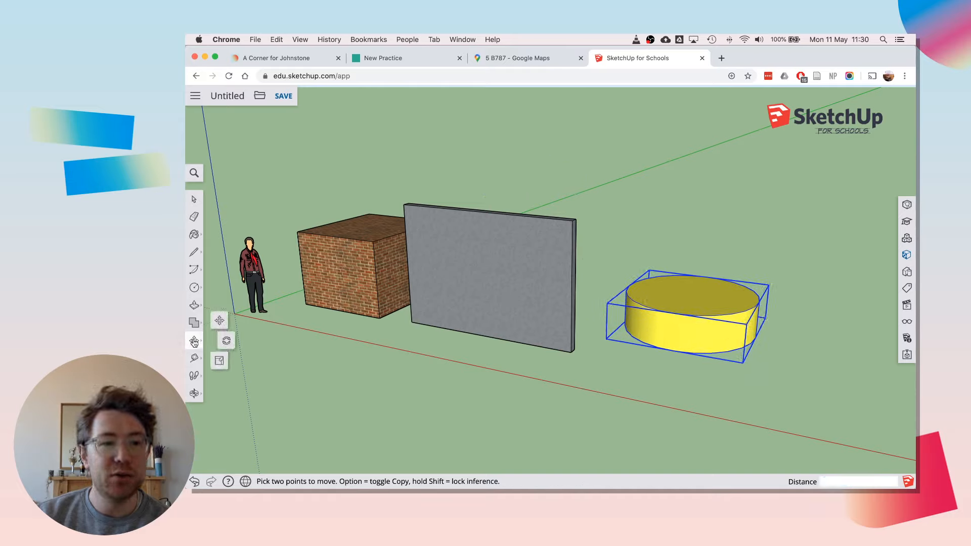
{"action": "left_click", "coordinate": [226, 342]}
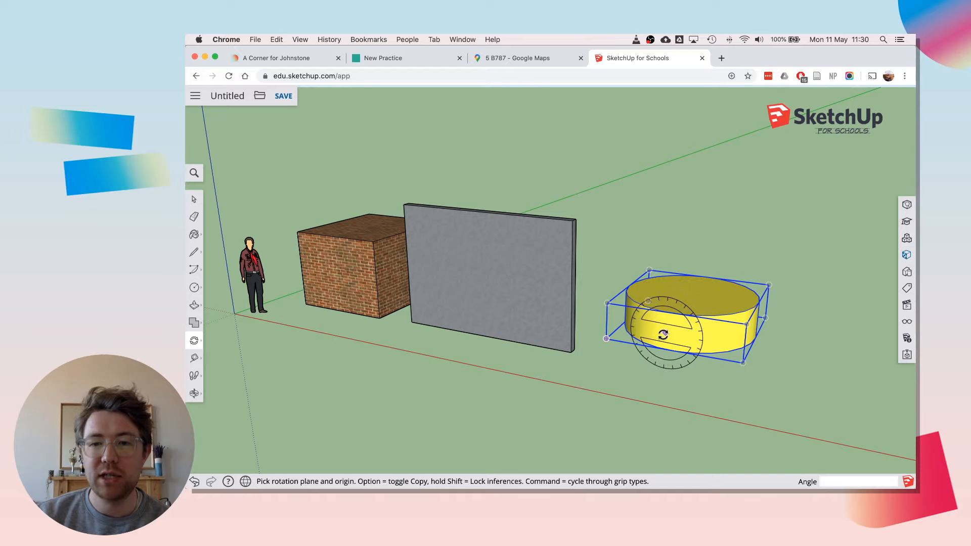
{"action": "left_click", "coordinate": [664, 334]}
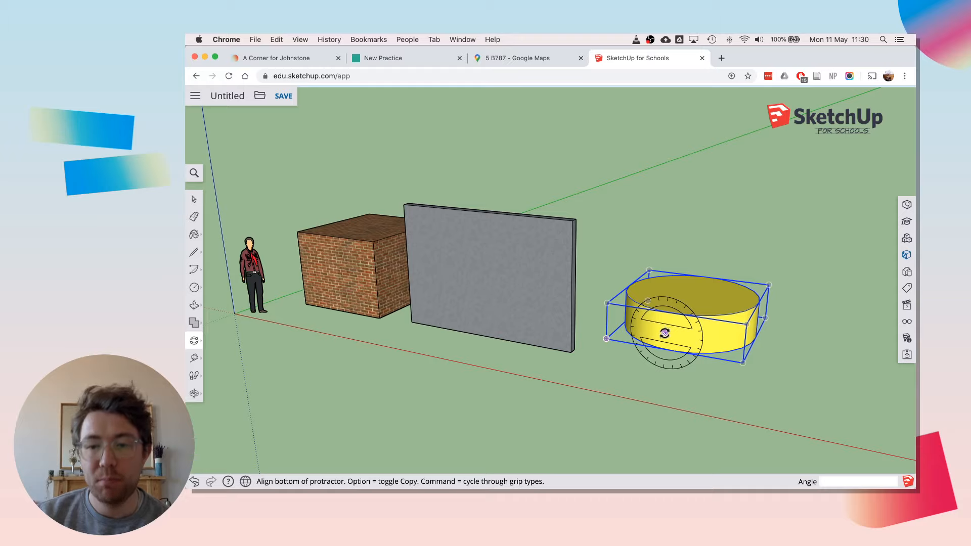
{"action": "left_click", "coordinate": [665, 333]}
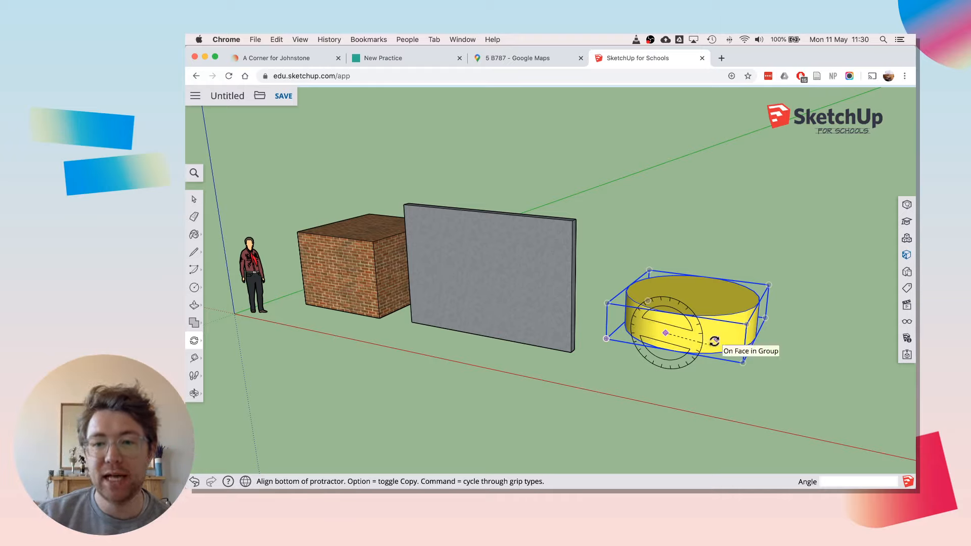
{"action": "left_click", "coordinate": [715, 340]}
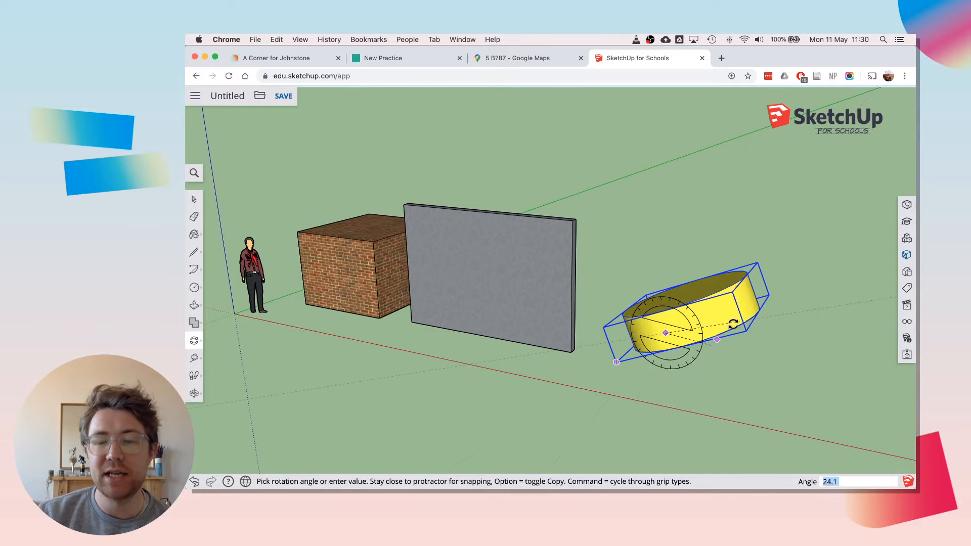
{"action": "left_click", "coordinate": [726, 353]}
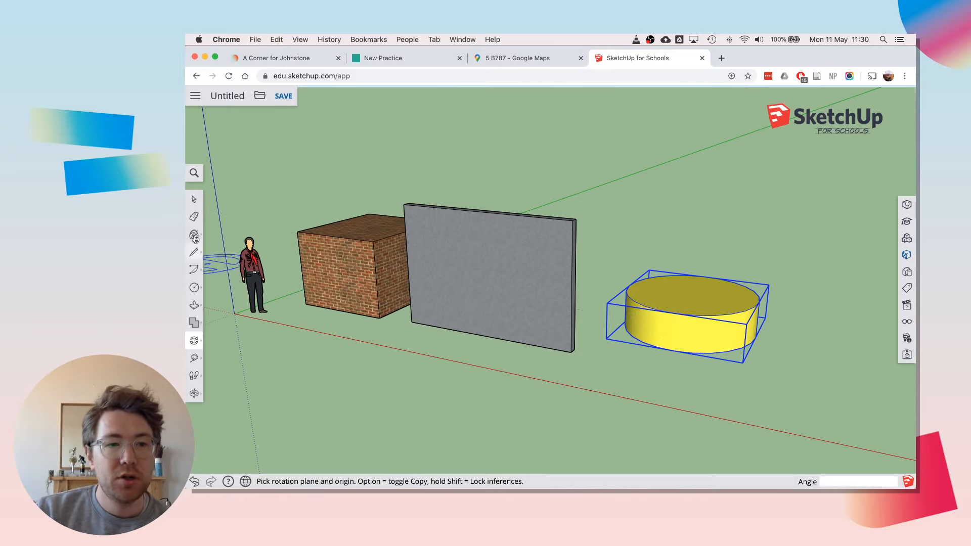
Select the brick box, the grey slab and the yellow cylinder together and delete them, keeping the human figure.
{"action": "left_click", "coordinate": [194, 199]}
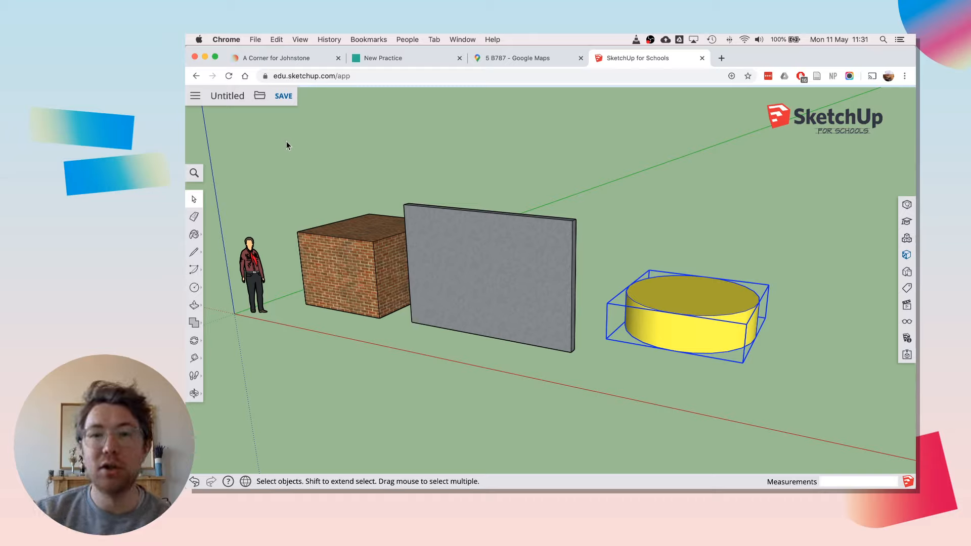
{"action": "left_click_drag", "start_coordinate": [284, 133], "coordinate": [808, 434]}
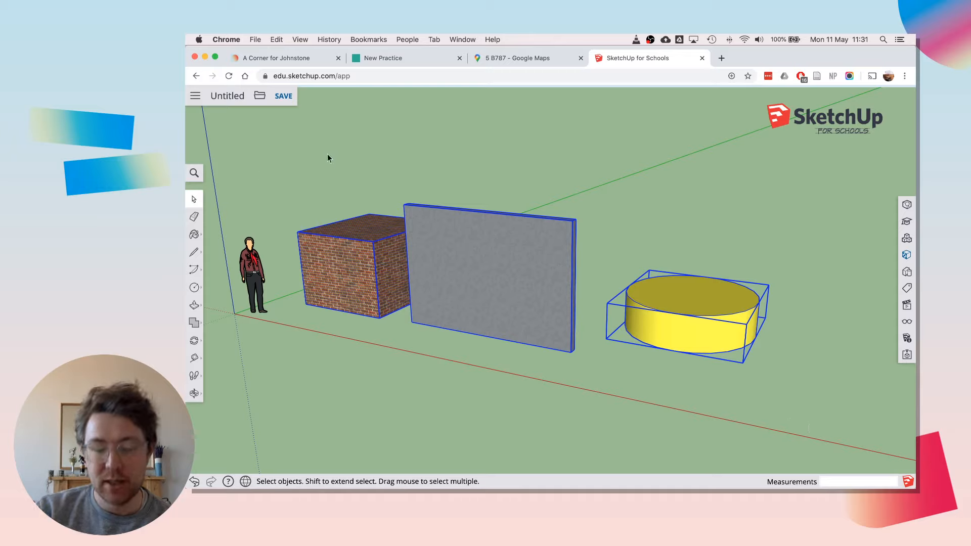
{"action": "key", "text": "Delete"}
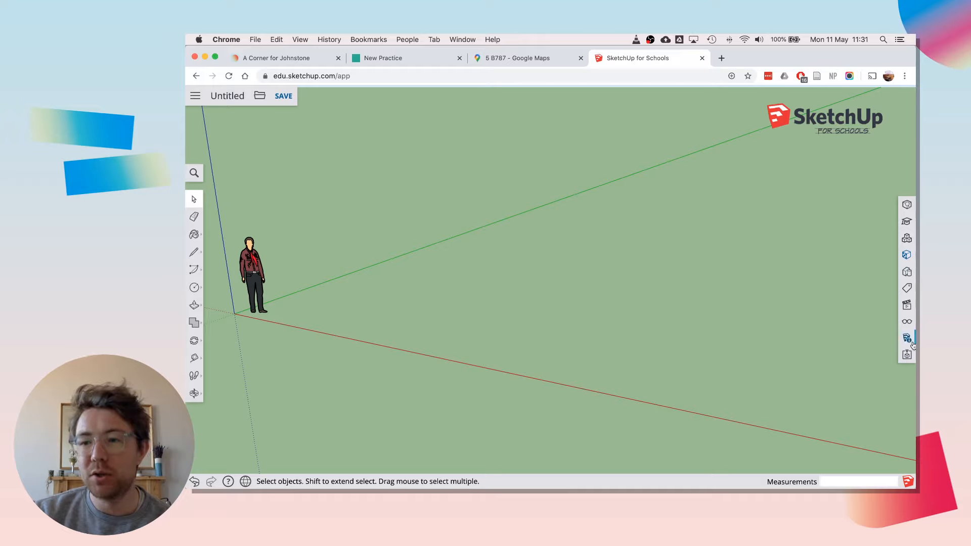
Search 3D Warehouse for "a corner for johnstone" among the components.
{"action": "left_click", "coordinate": [906, 239]}
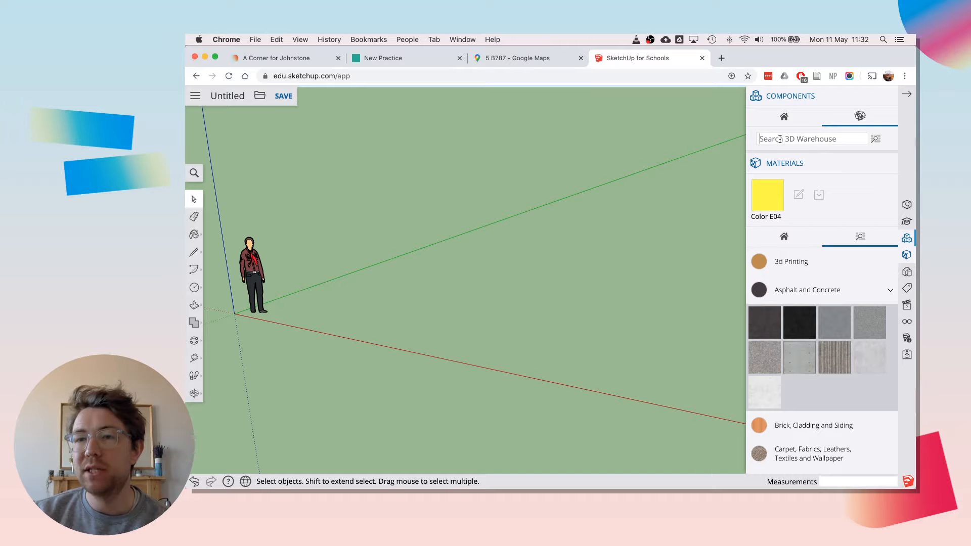
{"action": "left_click", "coordinate": [849, 140]}
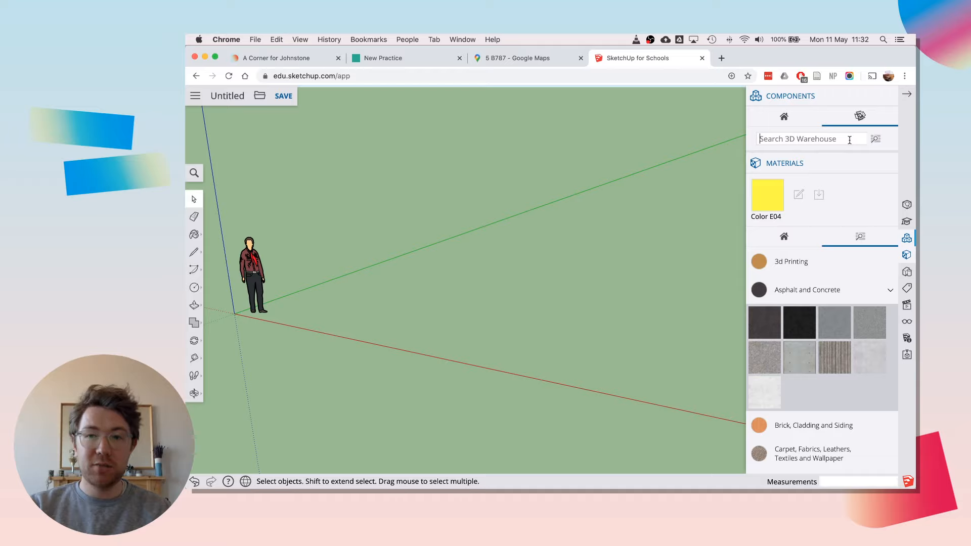
{"action": "left_click", "coordinate": [849, 139]}
{"action": "type", "text": "a corner"}
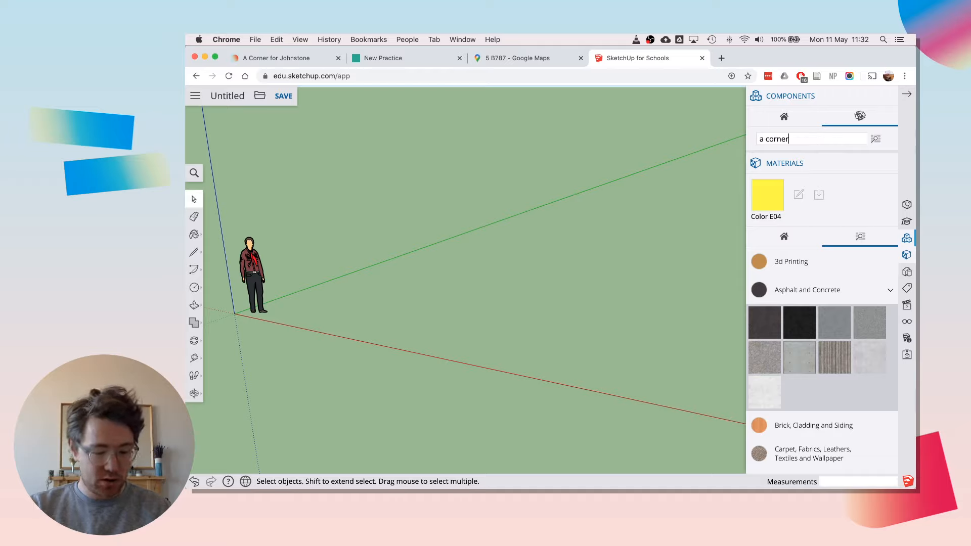
{"action": "type", "text": " for johnstone"}
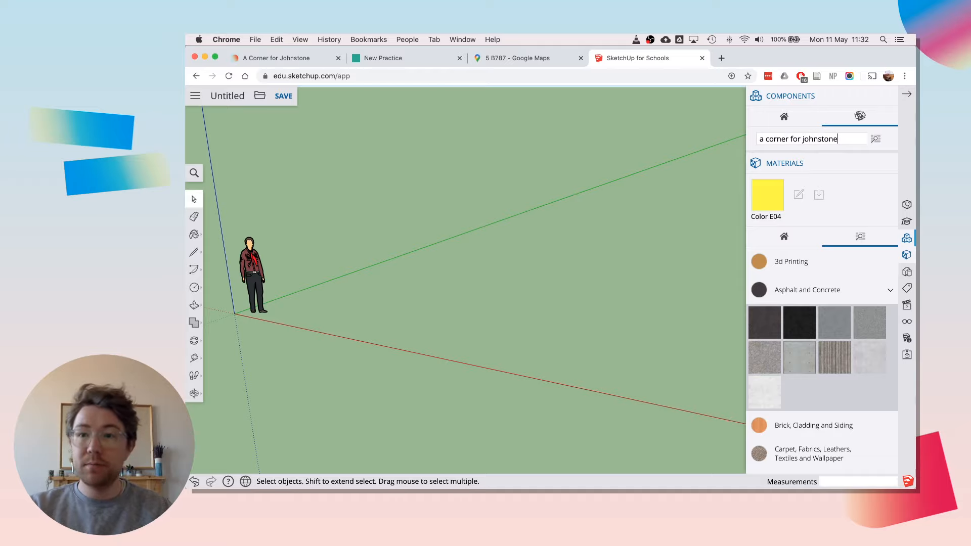
{"action": "key", "text": "Return"}
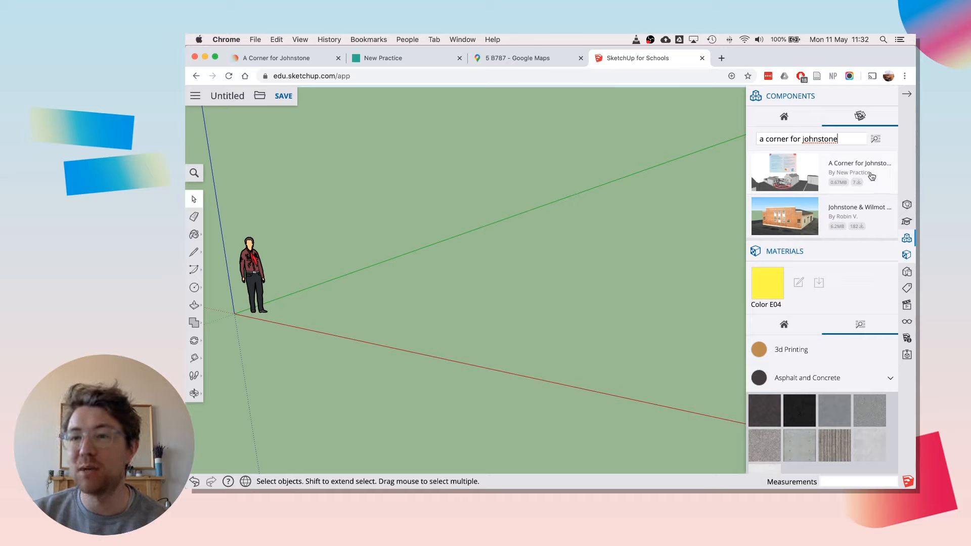
Insert New Practice's "A Corner for Johnstone" model on the ground just beside the human figure and clear the selection.
{"action": "left_click", "coordinate": [836, 169]}
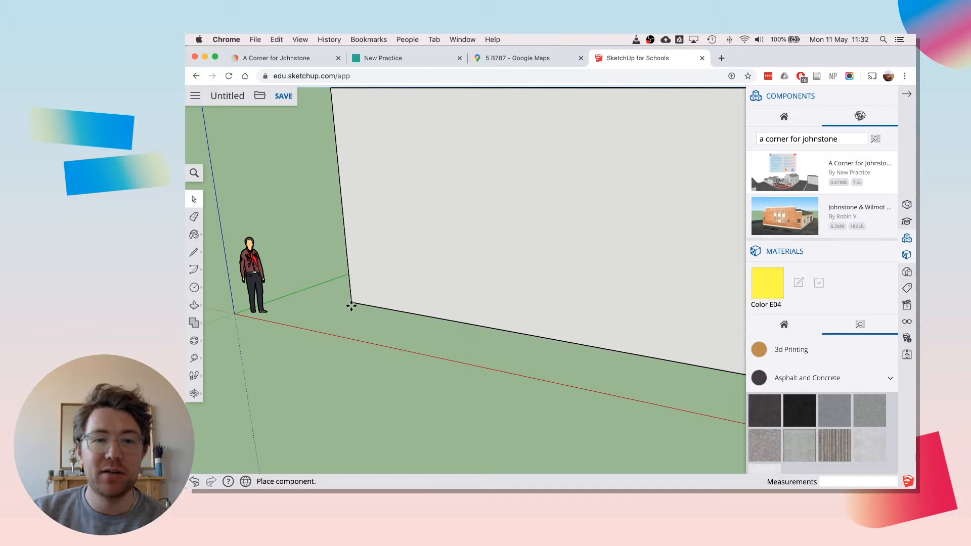
{"action": "left_click", "coordinate": [351, 305]}
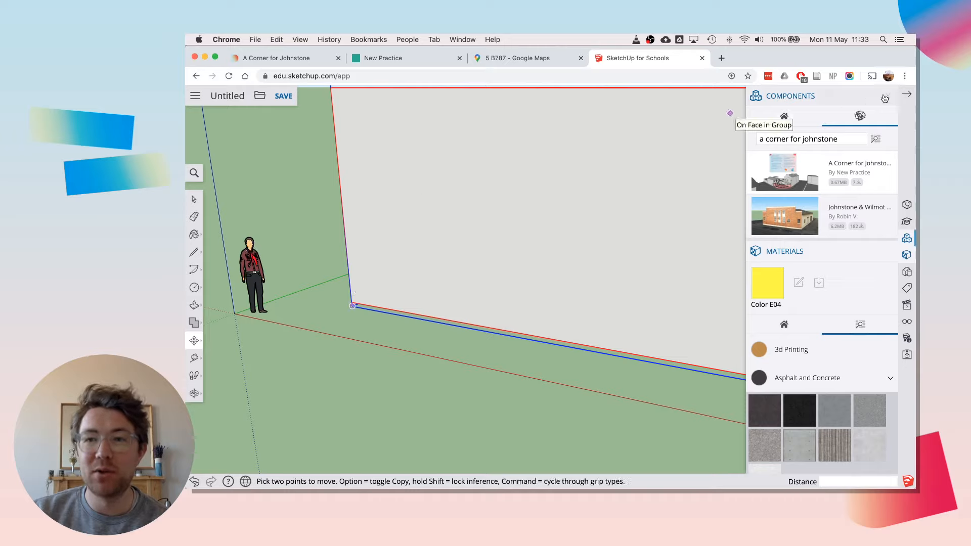
{"action": "left_click", "coordinate": [908, 96]}
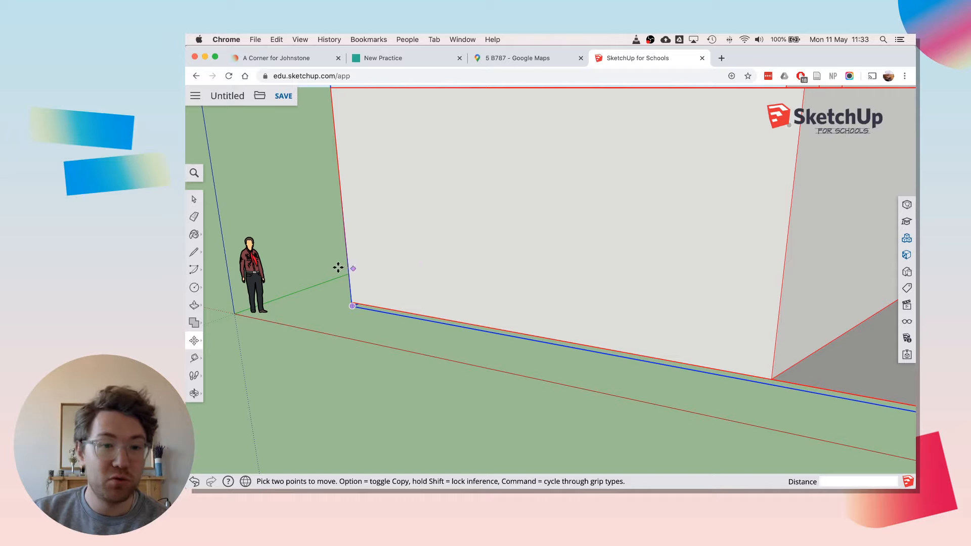
{"action": "left_click", "coordinate": [195, 201]}
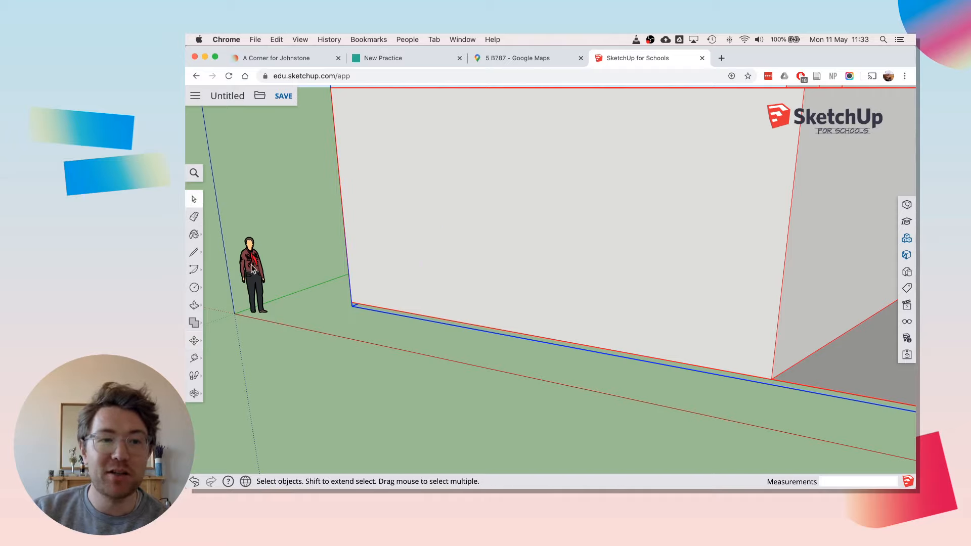
{"action": "left_click", "coordinate": [300, 263]}
Examine the whole imported street-corner site, from the surrounding buildings down to the corner plot.
{"action": "scroll", "coordinate": [299, 309], "scroll_direction": "down", "scroll_amount": 6}
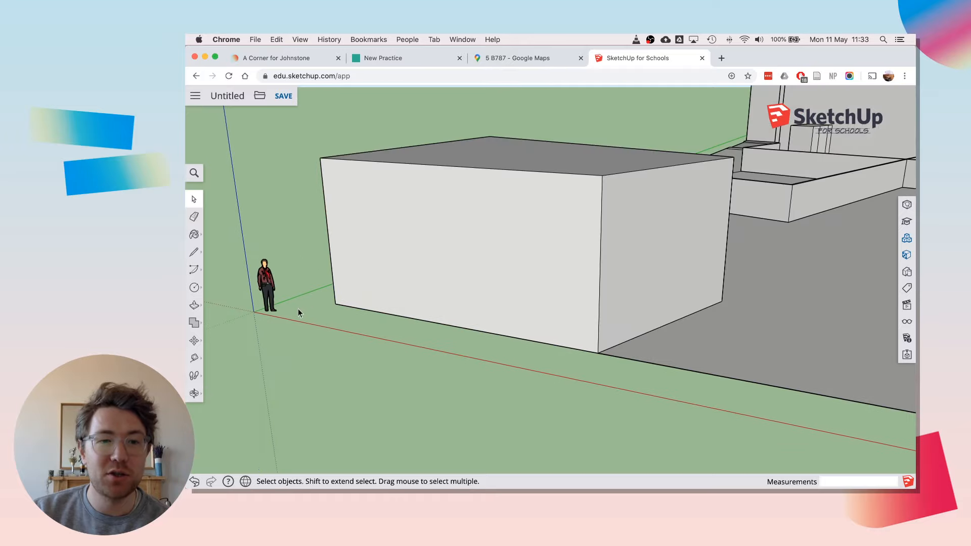
{"action": "scroll", "coordinate": [298, 309], "scroll_direction": "down", "scroll_amount": 8}
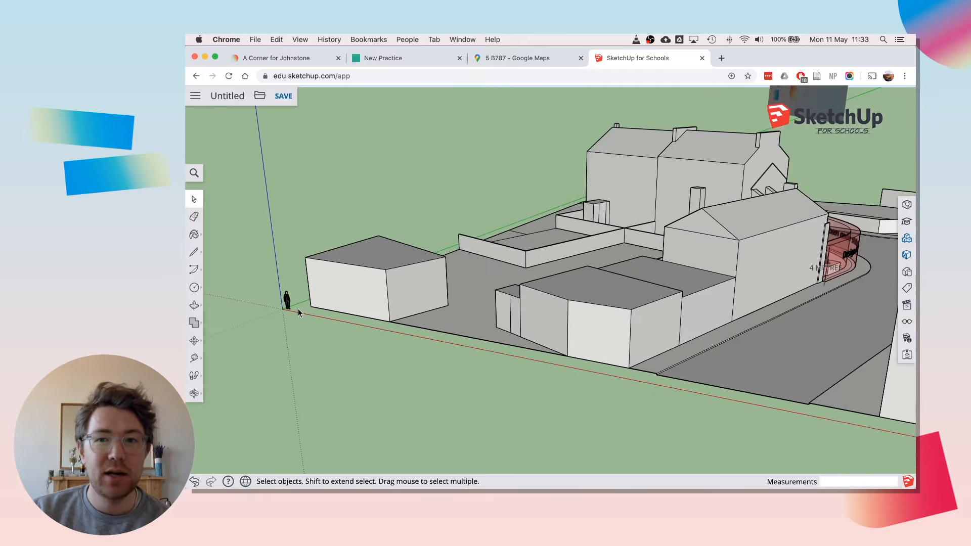
{"action": "key", "text": "o"}
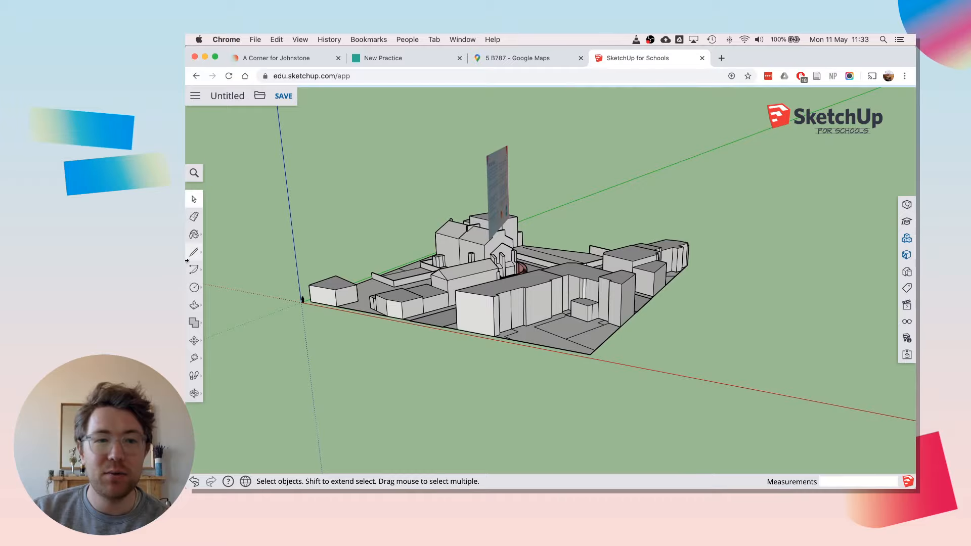
{"action": "left_click_drag", "start_coordinate": [363, 291], "coordinate": [395, 291]}
{"action": "left_click_drag", "start_coordinate": [669, 278], "coordinate": [562, 239]}
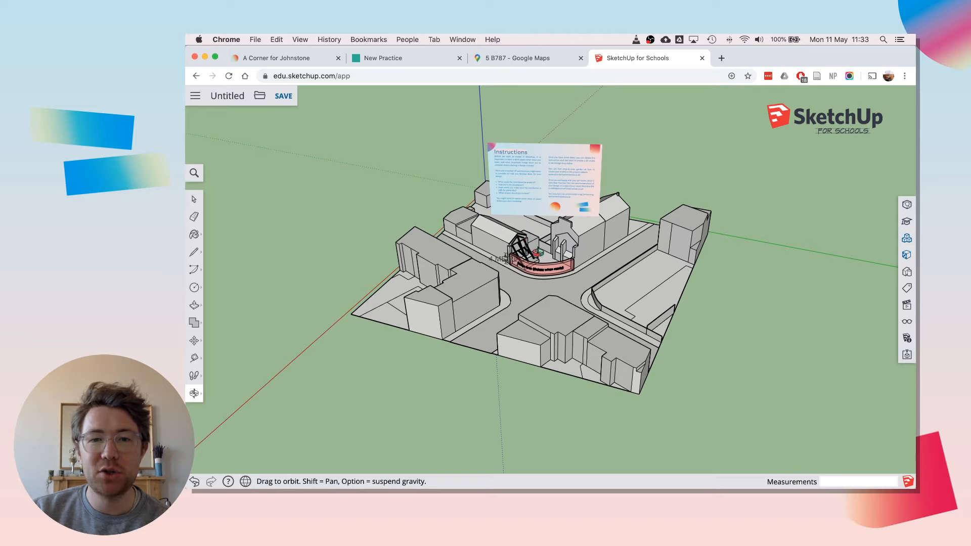
{"action": "left_click_drag", "start_coordinate": [511, 273], "coordinate": [514, 258]}
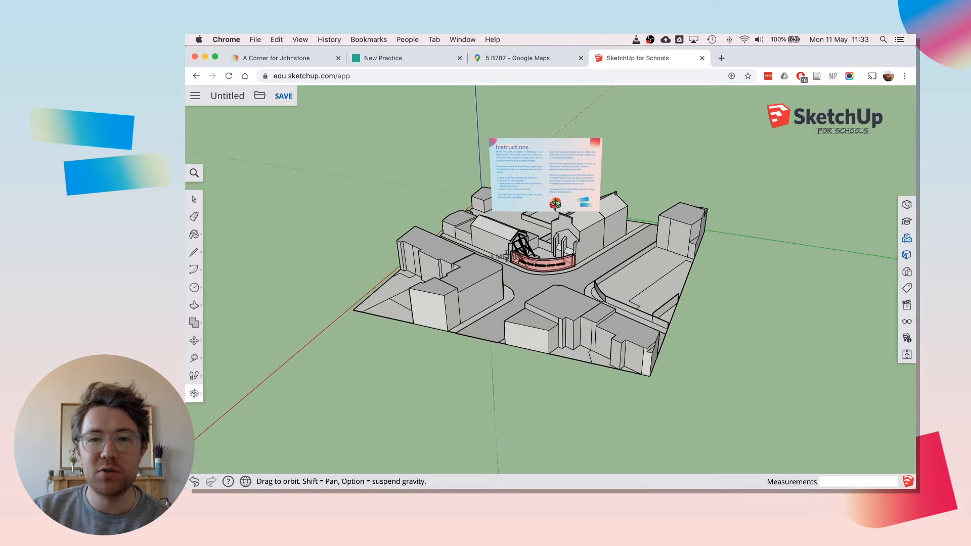
{"action": "scroll", "coordinate": [555, 203], "scroll_direction": "down", "scroll_amount": 5}
{"action": "scroll", "coordinate": [555, 204], "scroll_direction": "up", "scroll_amount": 6}
{"action": "scroll", "coordinate": [555, 203], "scroll_direction": "up", "scroll_amount": 2}
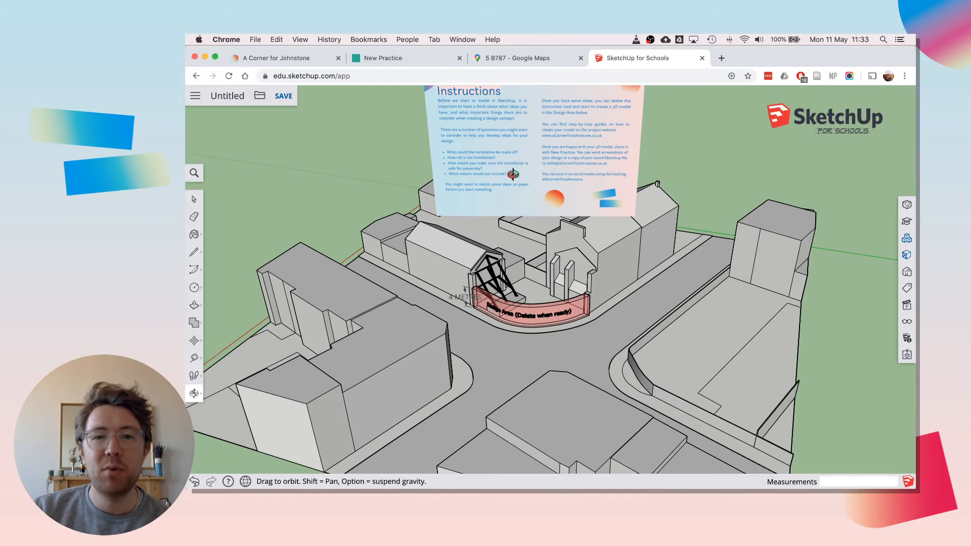
Read the Instructions card above the site and inspect the red Design Area with its 4-metre height marker.
{"action": "left_click_drag", "start_coordinate": [515, 167], "coordinate": [561, 180]}
{"action": "left_click_drag", "start_coordinate": [542, 280], "coordinate": [539, 215]}
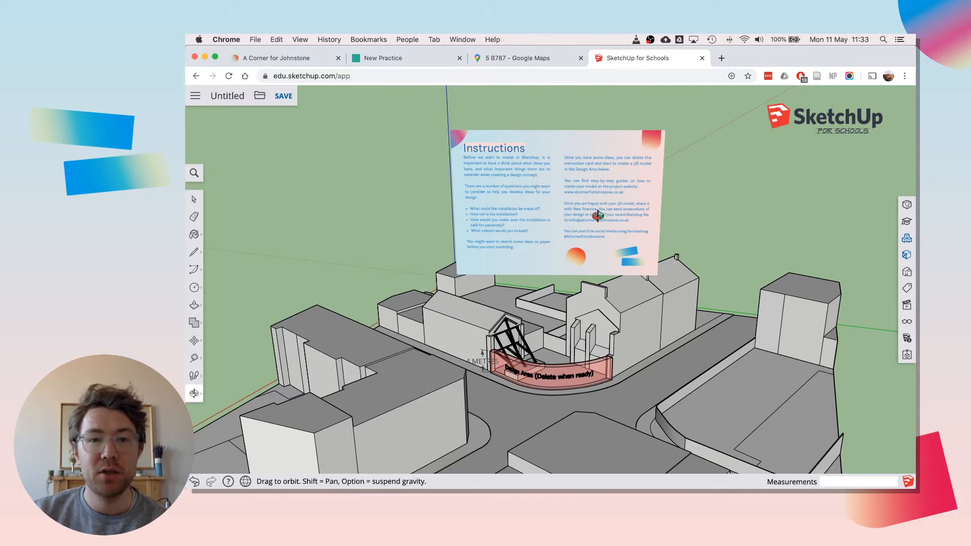
{"action": "scroll", "coordinate": [590, 151], "scroll_direction": "up", "scroll_amount": 5}
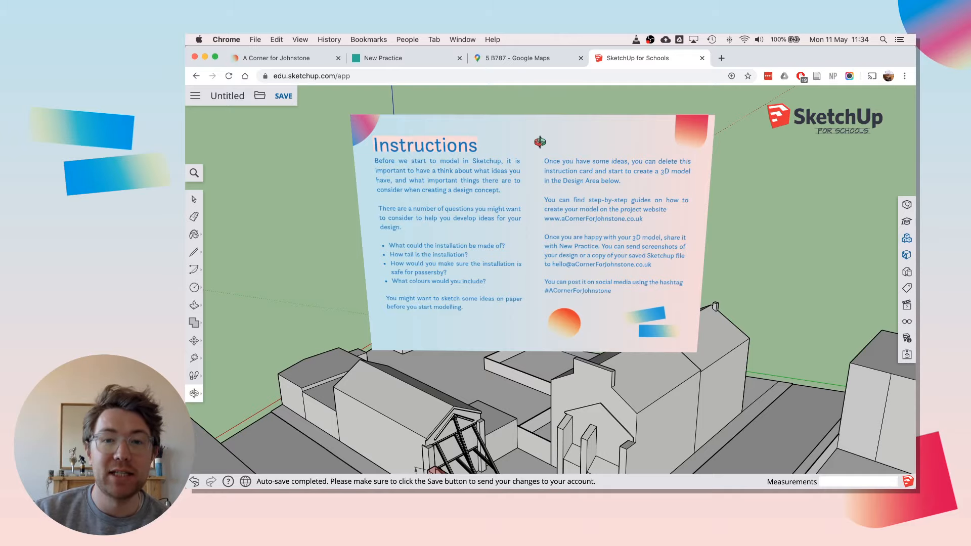
{"action": "scroll", "coordinate": [539, 141], "scroll_direction": "down", "scroll_amount": 5}
{"action": "scroll", "coordinate": [533, 253], "scroll_direction": "up", "scroll_amount": 5}
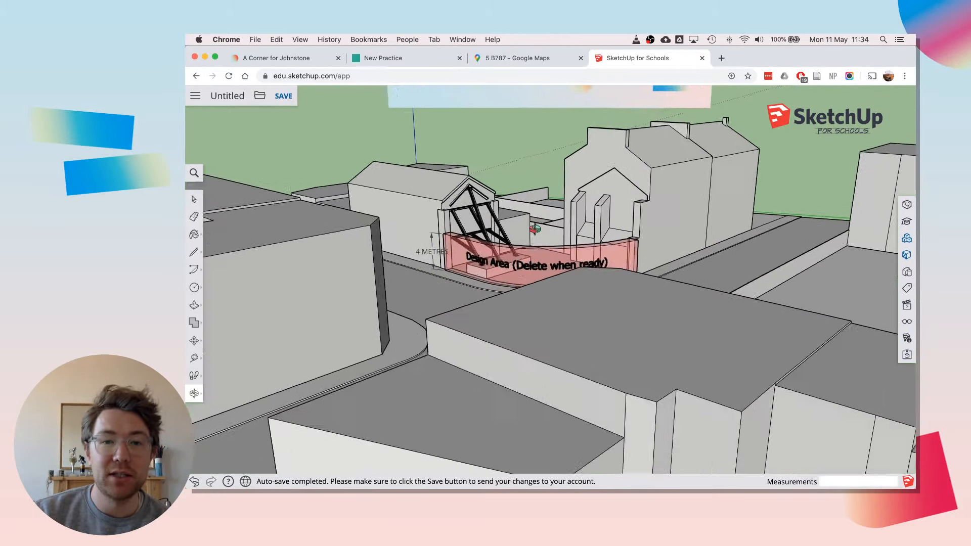
{"action": "scroll", "coordinate": [535, 229], "scroll_direction": "up", "scroll_amount": 5}
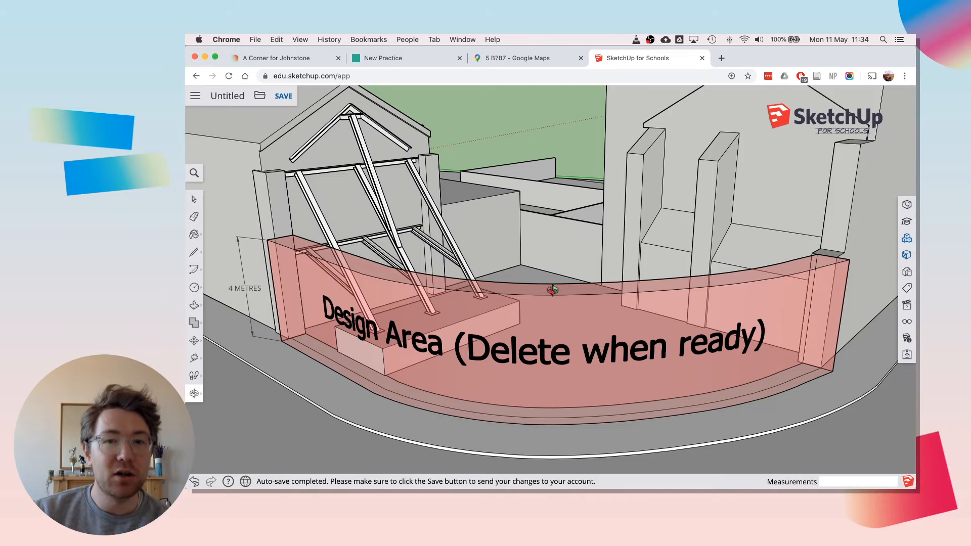
{"action": "left_click_drag", "start_coordinate": [553, 290], "coordinate": [547, 312]}
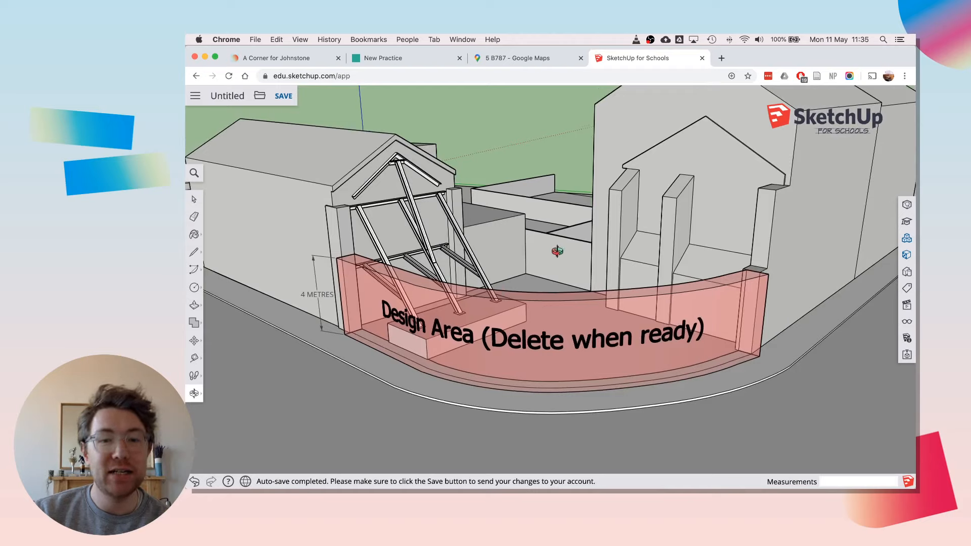
{"action": "left_click_drag", "start_coordinate": [563, 338], "coordinate": [545, 292]}
{"action": "left_click_drag", "start_coordinate": [413, 272], "coordinate": [341, 239]}
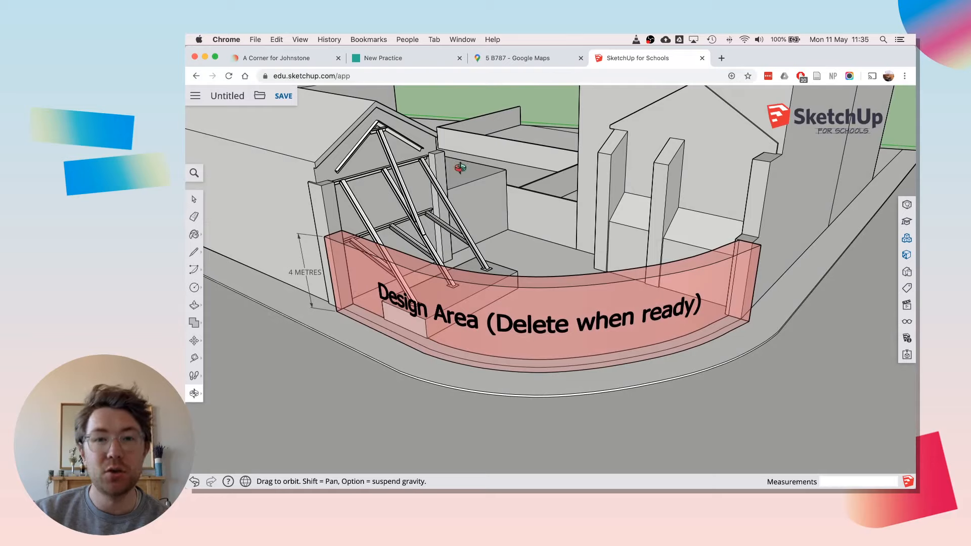
Reread the design questions and sharing guidance on the Instructions card, and return to an overview of the site with the Select tool.
{"action": "scroll", "coordinate": [482, 341], "scroll_direction": "down", "scroll_amount": 10}
{"action": "scroll", "coordinate": [485, 229], "scroll_direction": "up", "scroll_amount": 5}
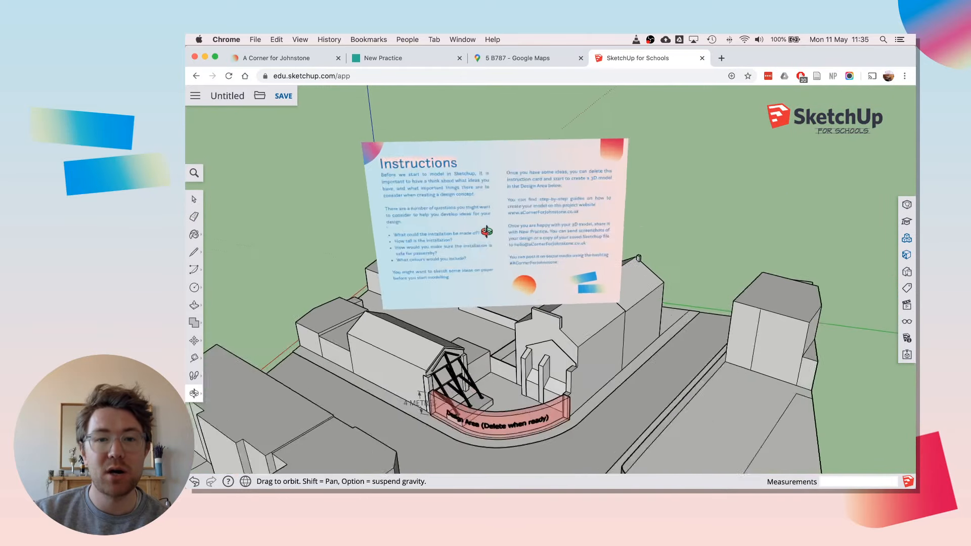
{"action": "scroll", "coordinate": [555, 208], "scroll_direction": "up", "scroll_amount": 3}
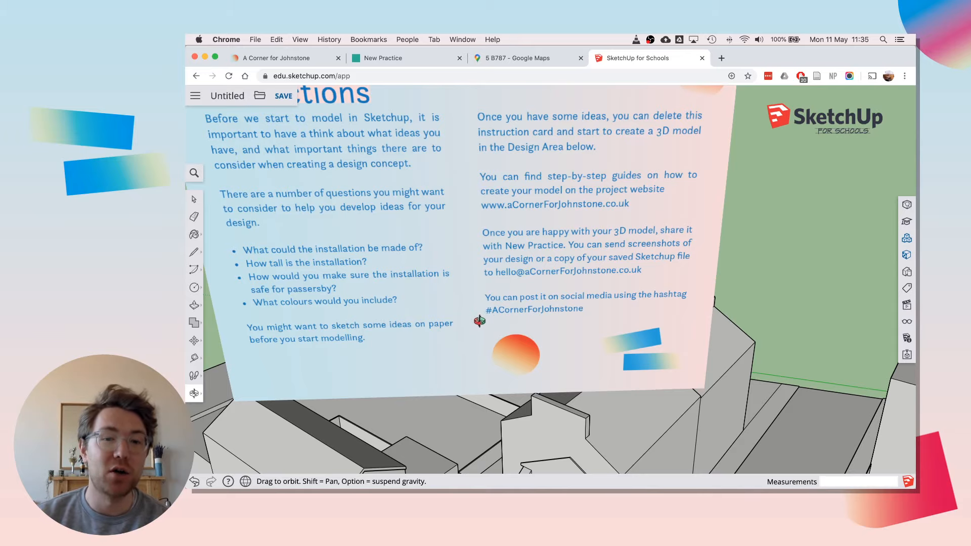
{"action": "scroll", "coordinate": [523, 283], "scroll_direction": "down", "scroll_amount": 6}
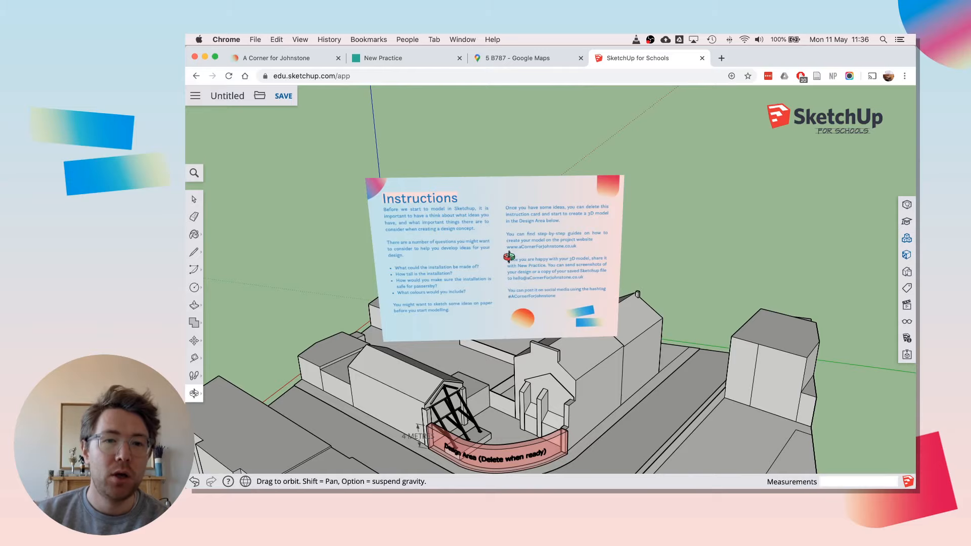
{"action": "left_click_drag", "start_coordinate": [509, 257], "coordinate": [522, 237]}
{"action": "scroll", "coordinate": [498, 212], "scroll_direction": "down", "scroll_amount": 5}
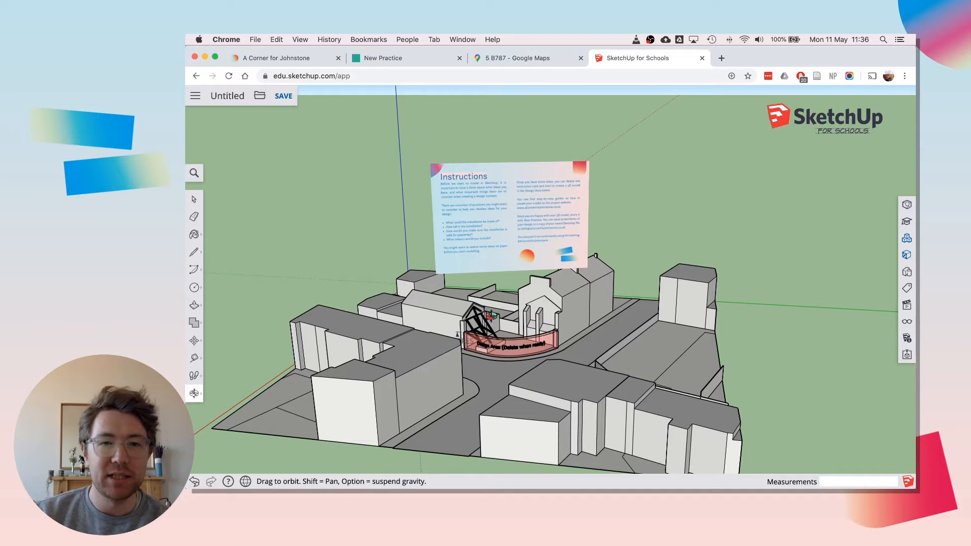
{"action": "left_click", "coordinate": [191, 201]}
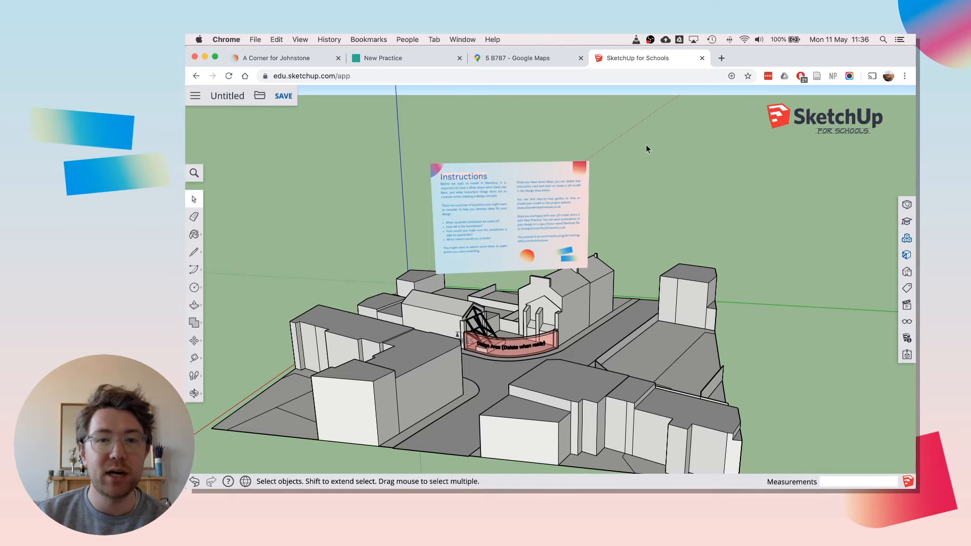
Explode the imported site component into separate parts and select the surrounding buildings on their own.
{"action": "left_click", "coordinate": [533, 216]}
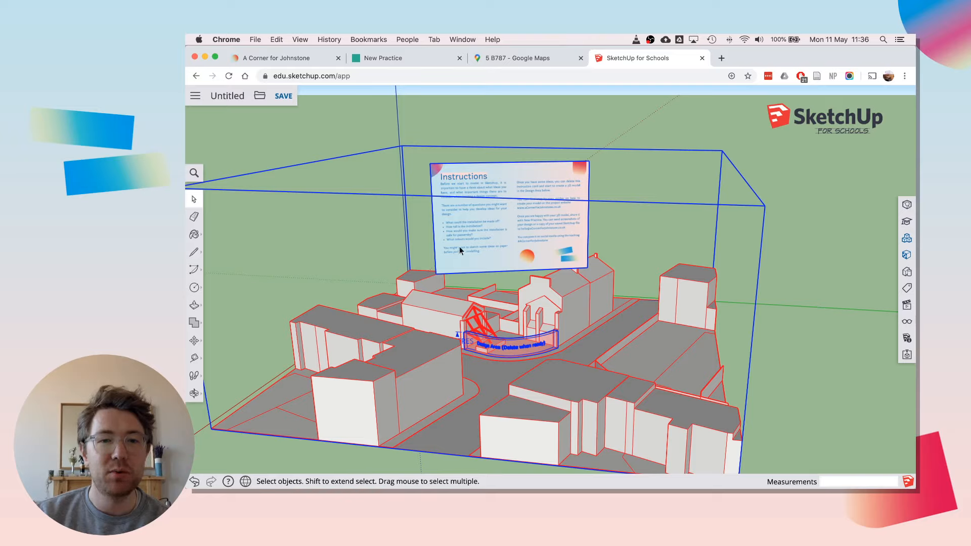
{"action": "right_click", "coordinate": [484, 241]}
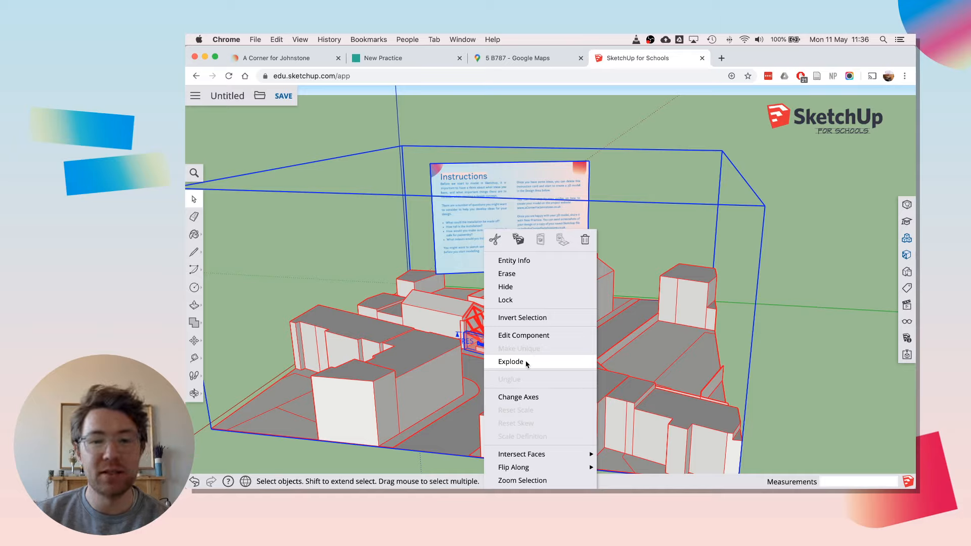
{"action": "left_click", "coordinate": [511, 362]}
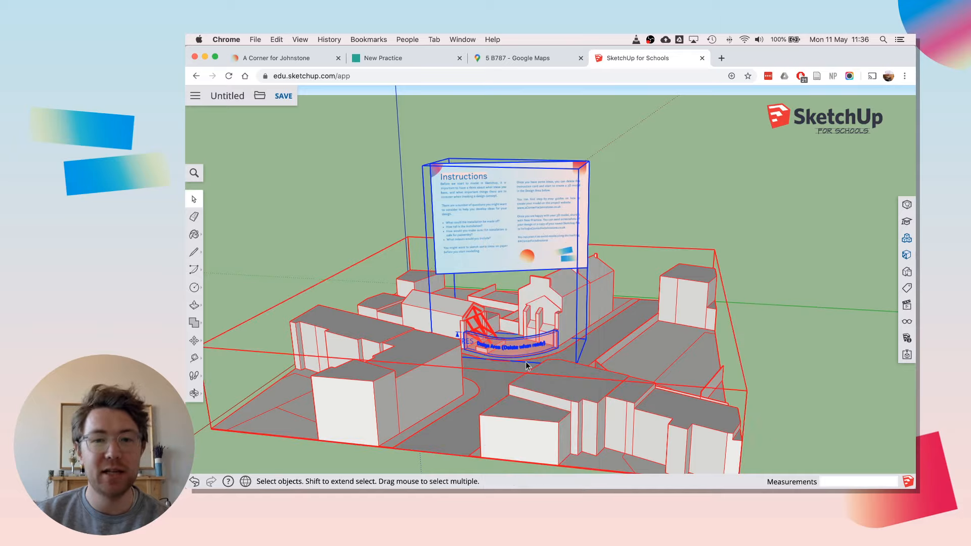
{"action": "left_click", "coordinate": [769, 236]}
{"action": "left_click", "coordinate": [650, 344]}
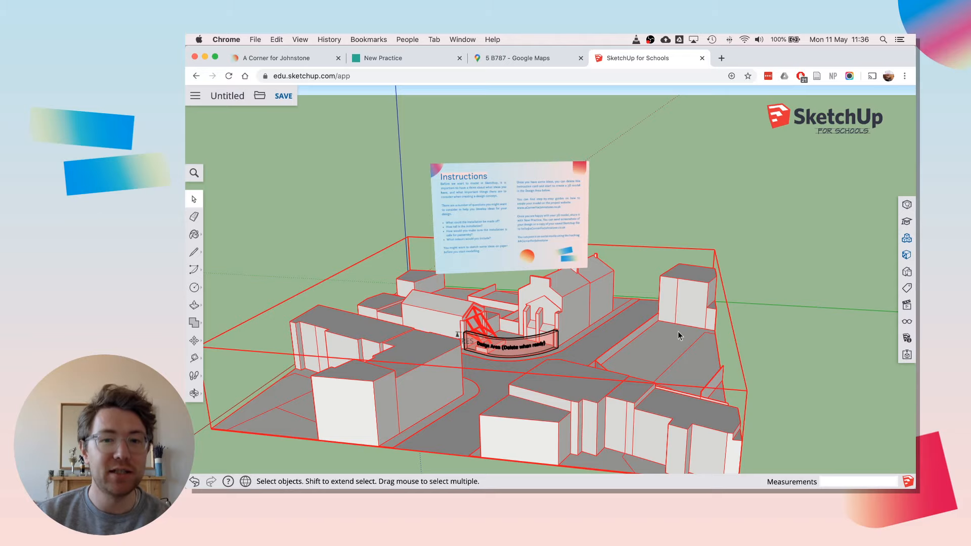
Delete the Instructions card together with the red Design Area and its 4-metre height marker.
{"action": "left_click", "coordinate": [520, 236]}
{"action": "middle_click_drag", "start_coordinate": [520, 236], "coordinate": [496, 252]}
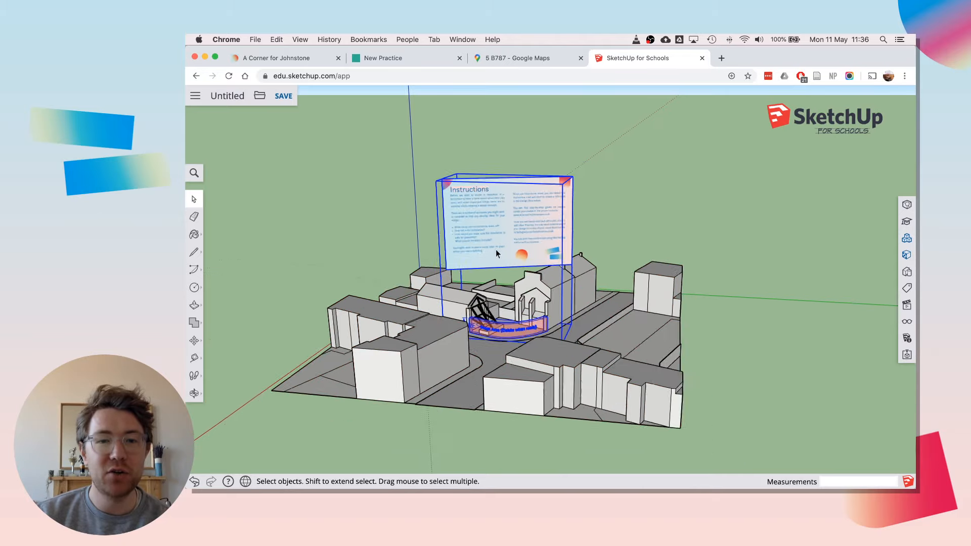
{"action": "scroll", "coordinate": [496, 252], "scroll_direction": "up", "scroll_amount": 3}
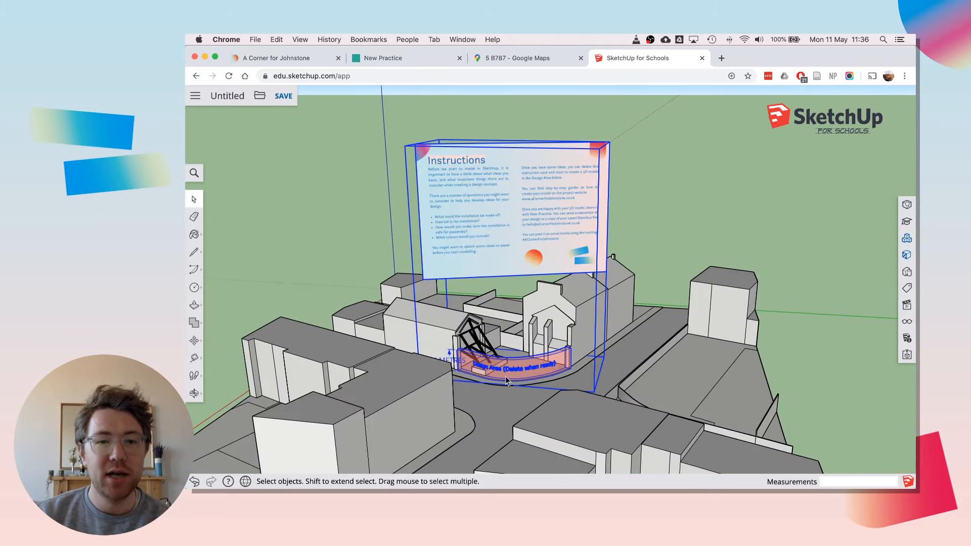
{"action": "scroll", "coordinate": [505, 376], "scroll_direction": "up", "scroll_amount": 5}
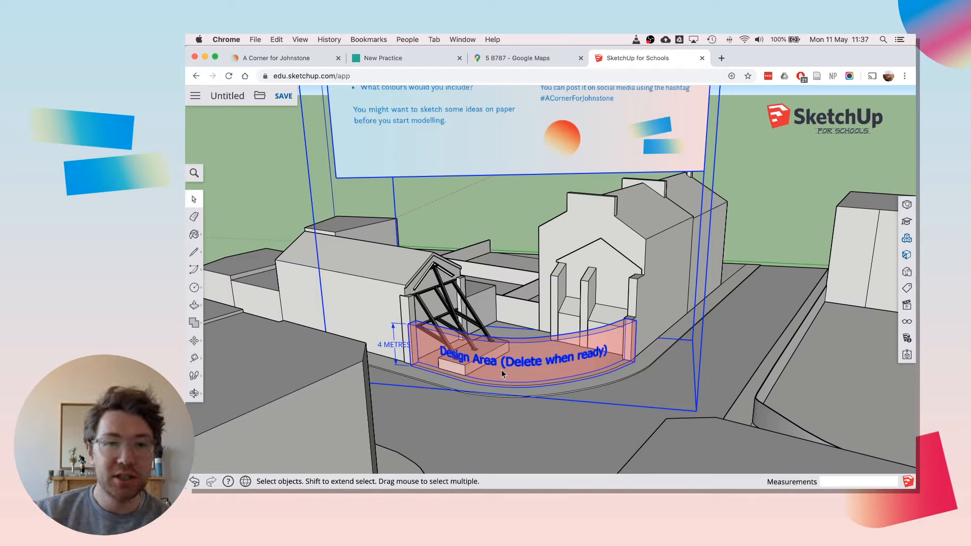
{"action": "key", "text": "Delete"}
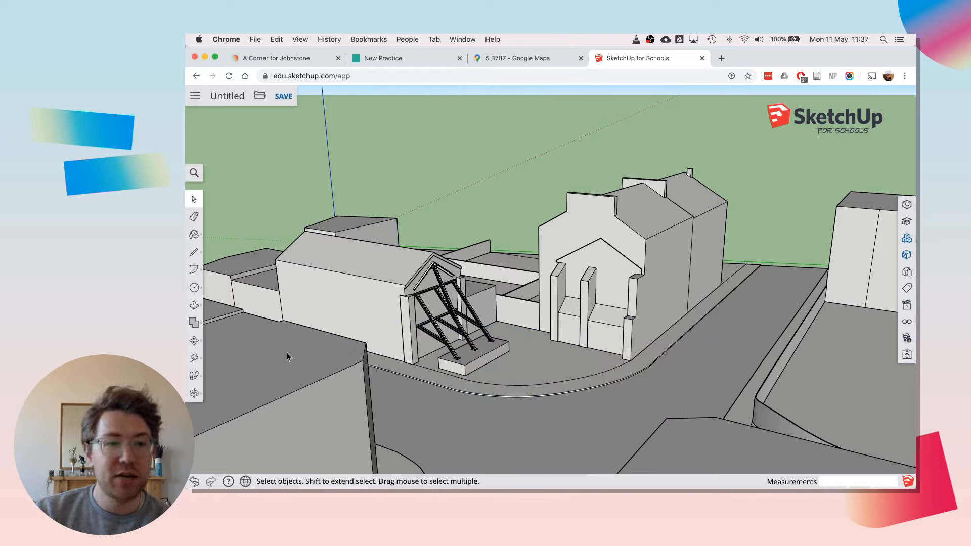
Draw the outer edge of a curved strip in connected line segments, following the pavement curve from the plinth towards the opposite building.
{"action": "left_click", "coordinate": [194, 393]}
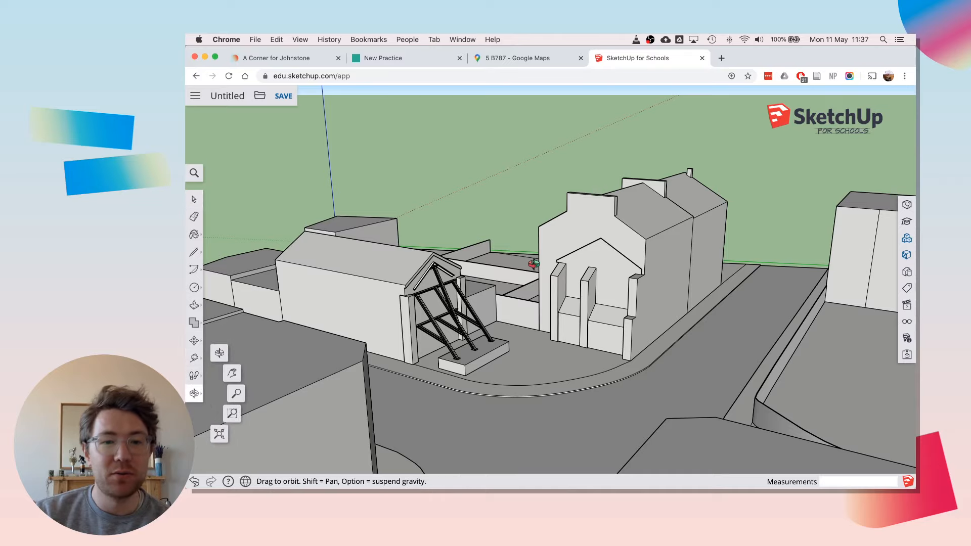
{"action": "left_click", "coordinate": [219, 352]}
{"action": "left_click_drag", "start_coordinate": [513, 304], "coordinate": [625, 324]}
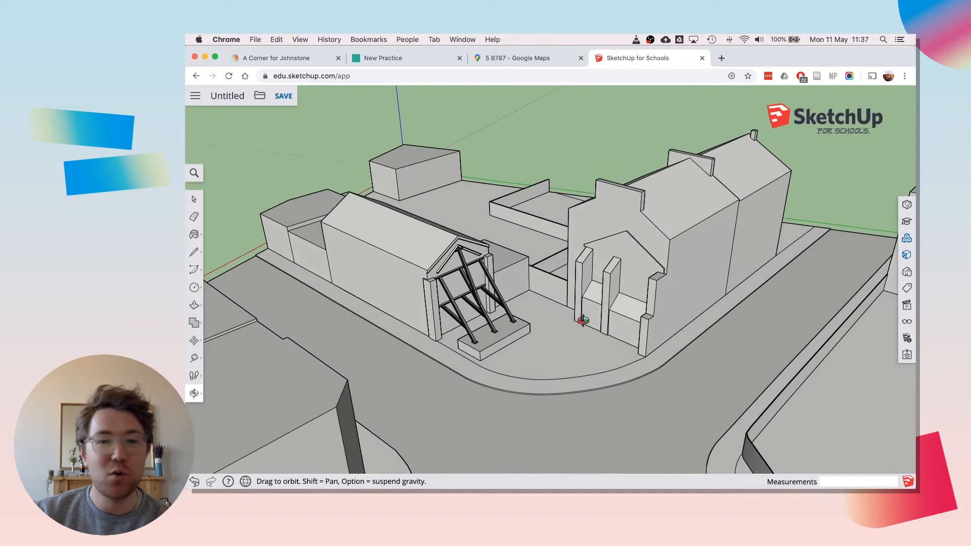
{"action": "scroll", "coordinate": [529, 373], "scroll_direction": "up", "scroll_amount": 5}
{"action": "left_click_drag", "start_coordinate": [531, 371], "coordinate": [560, 351]}
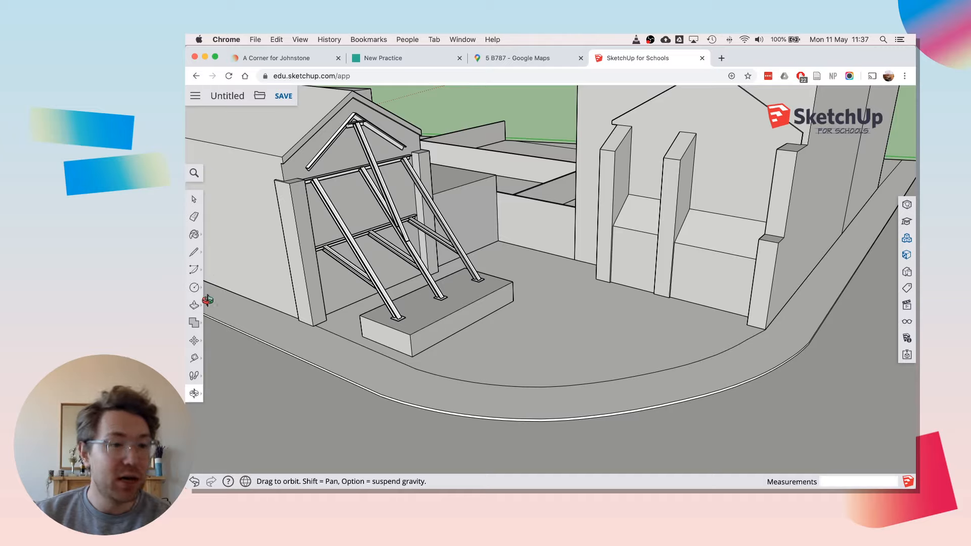
{"action": "left_click", "coordinate": [194, 253]}
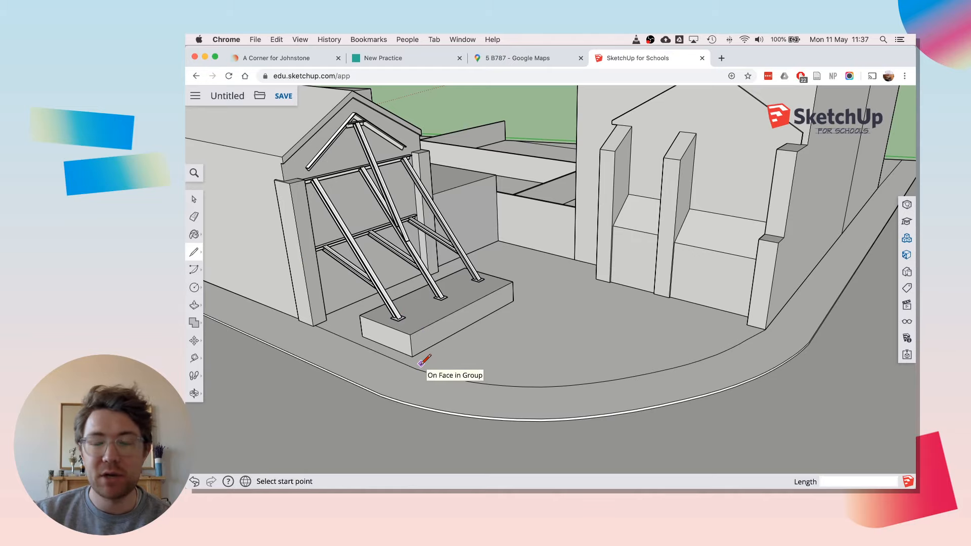
{"action": "scroll", "coordinate": [423, 361], "scroll_direction": "up", "scroll_amount": 4}
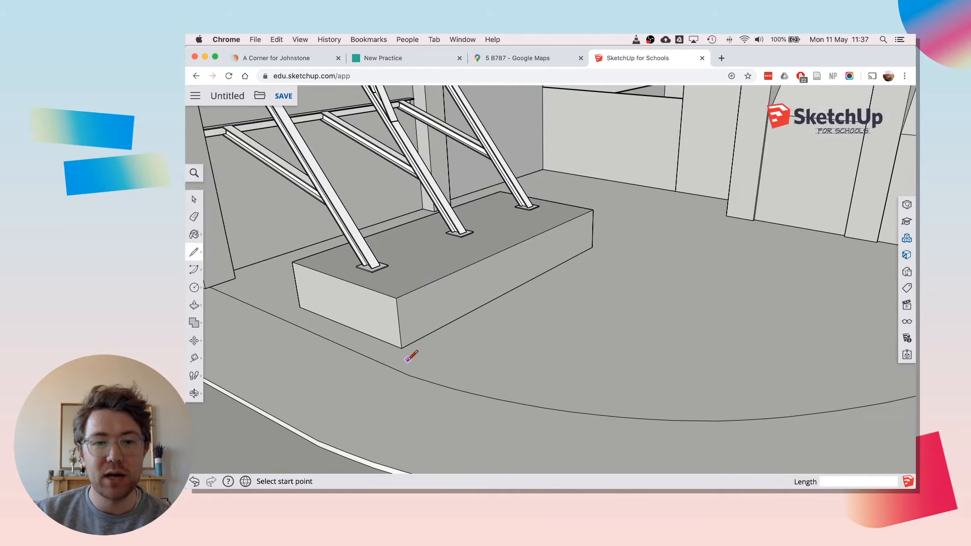
{"action": "left_click", "coordinate": [408, 360]}
{"action": "left_click", "coordinate": [484, 379]}
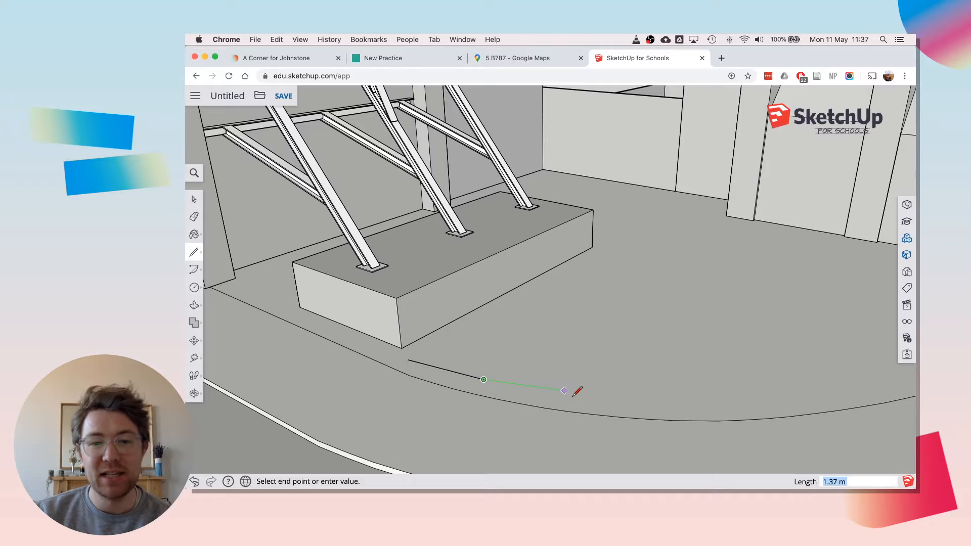
{"action": "left_click", "coordinate": [581, 393]}
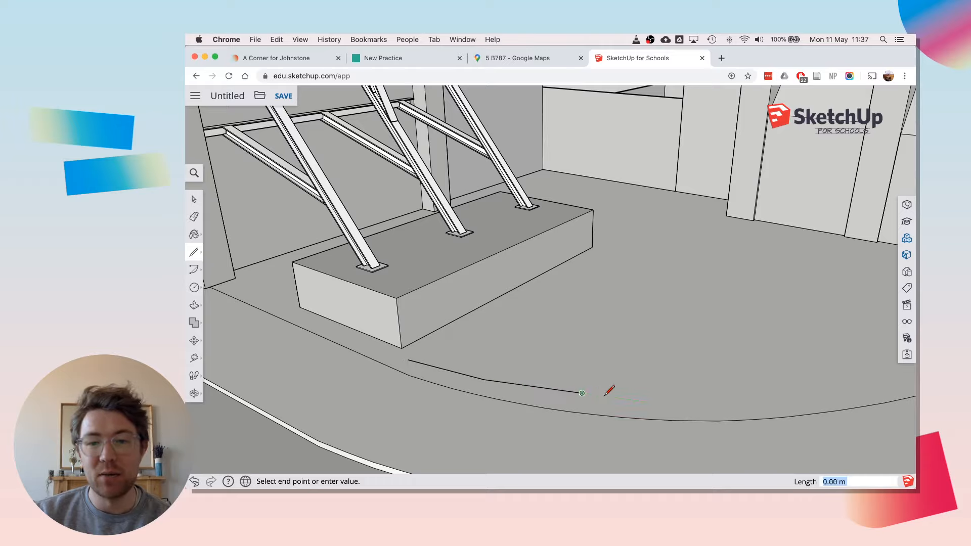
{"action": "left_click", "coordinate": [729, 397]}
{"action": "left_click", "coordinate": [826, 382]}
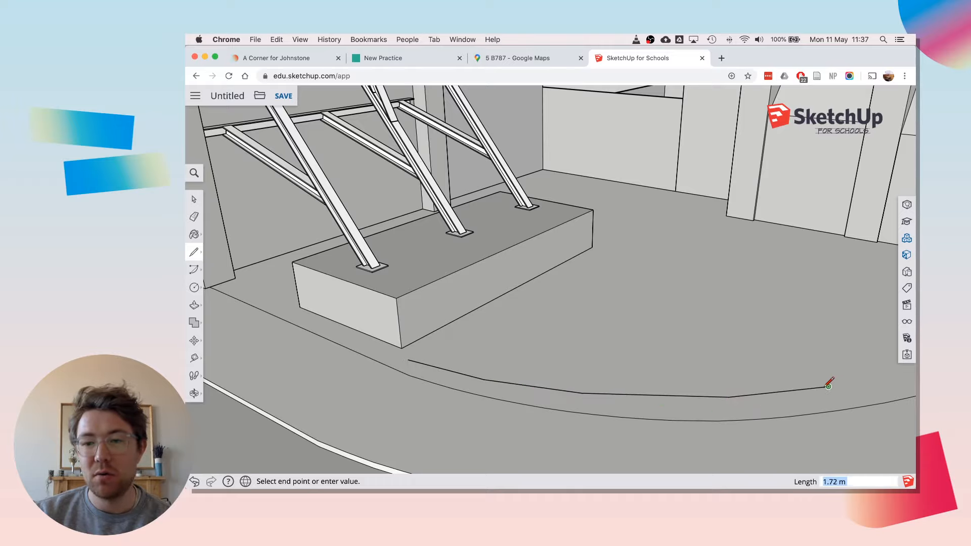
{"action": "scroll", "coordinate": [409, 360], "scroll_direction": "up", "scroll_amount": 2}
{"action": "scroll", "coordinate": [406, 354], "scroll_direction": "down", "scroll_amount": 5}
{"action": "middle_click_drag", "start_coordinate": [403, 350], "coordinate": [724, 336]}
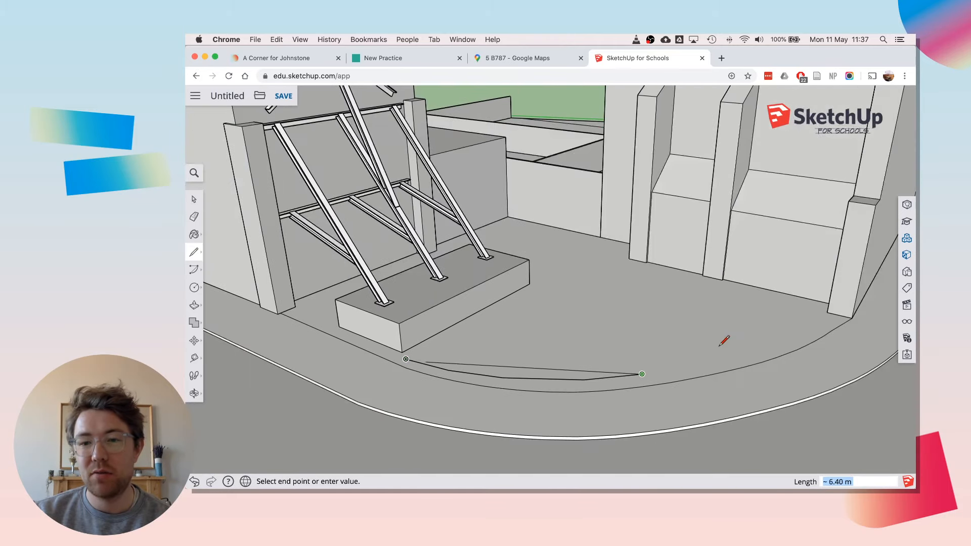
{"action": "left_click", "coordinate": [723, 358]}
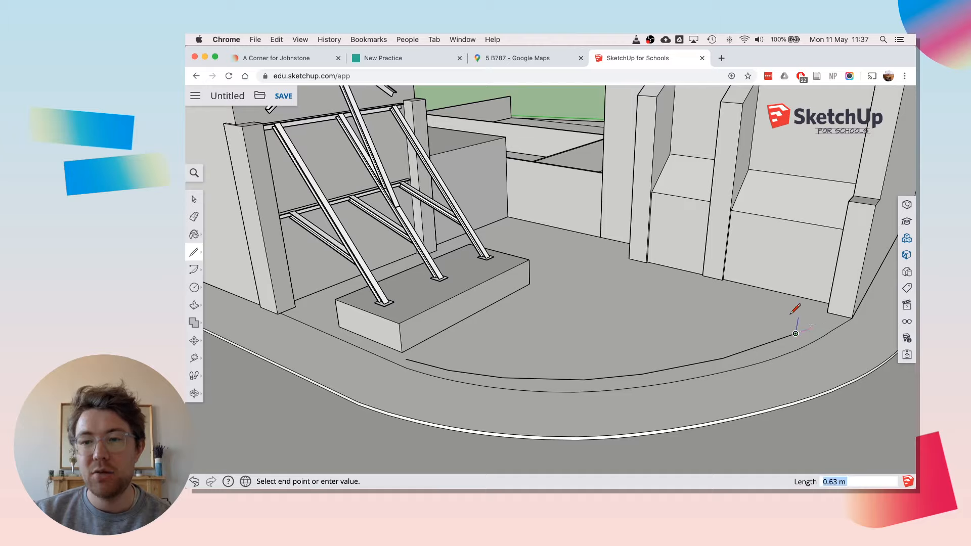
Draw the strip's end and its inner edge in line segments back to the starting point beside the plinth, closing the face.
{"action": "left_click", "coordinate": [776, 324]}
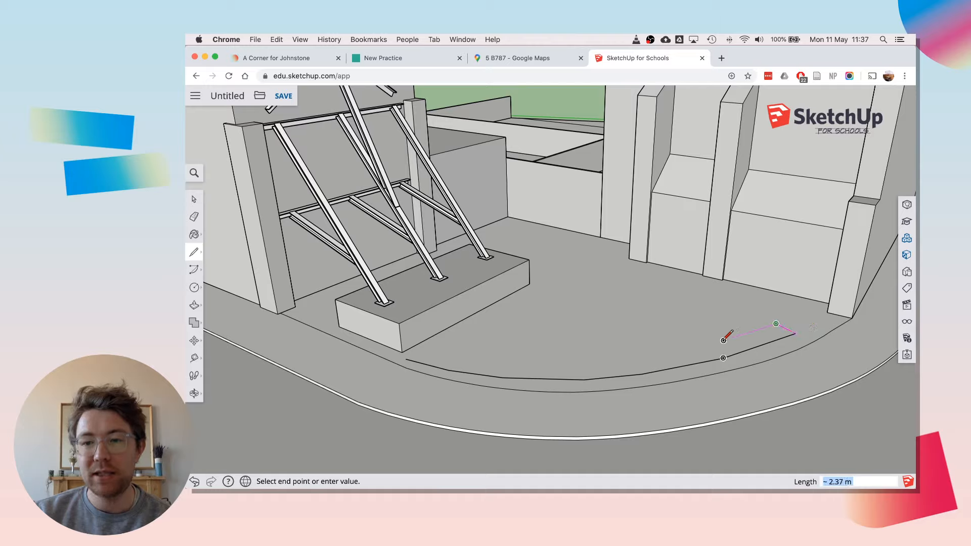
{"action": "left_click", "coordinate": [723, 340]}
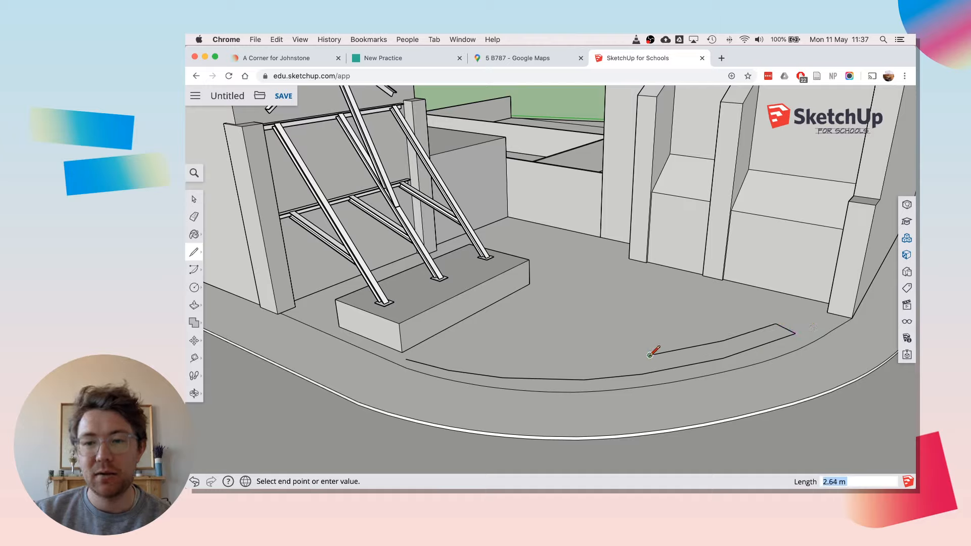
{"action": "left_click", "coordinate": [650, 355]}
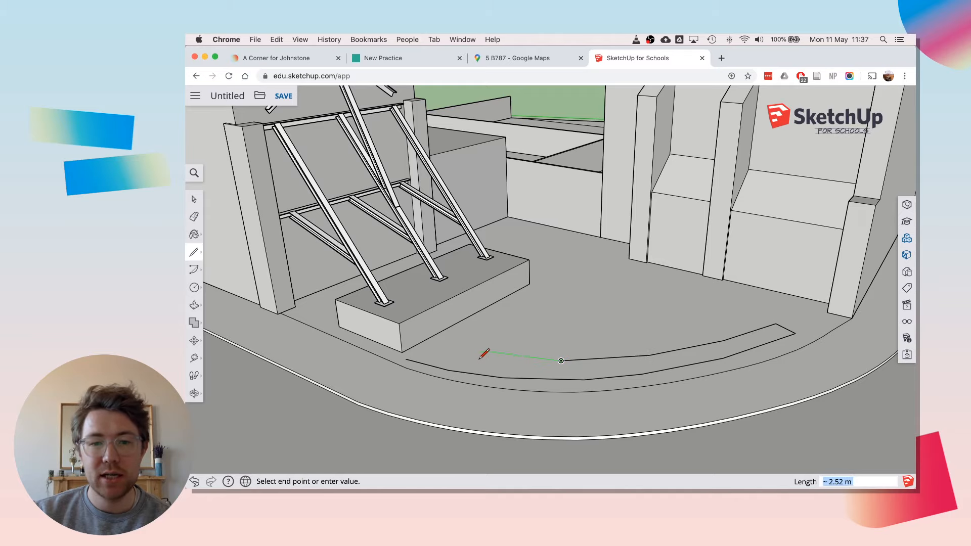
{"action": "scroll", "coordinate": [468, 352], "scroll_direction": "down", "scroll_amount": 4}
{"action": "scroll", "coordinate": [472, 347], "scroll_direction": "up", "scroll_amount": 5}
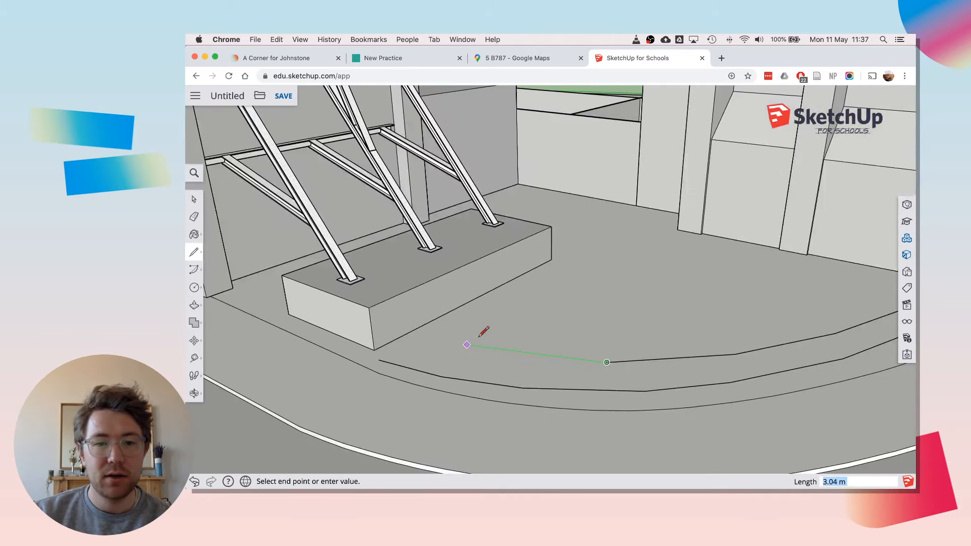
{"action": "left_click", "coordinate": [441, 342]}
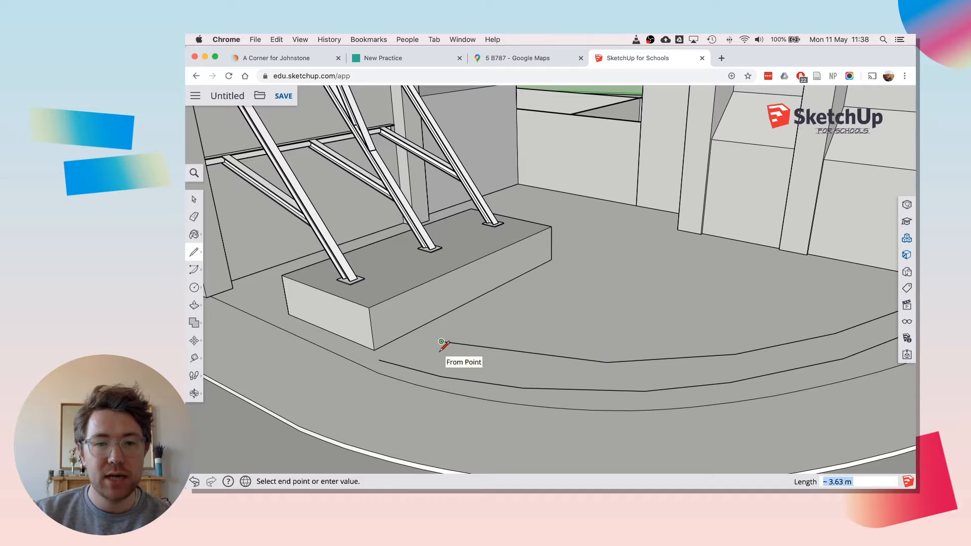
{"action": "left_click", "coordinate": [378, 359]}
Push/Pull the curved strip upward 4 m to form a wall across the corner plot.
{"action": "scroll", "coordinate": [379, 359], "scroll_direction": "down", "scroll_amount": 4}
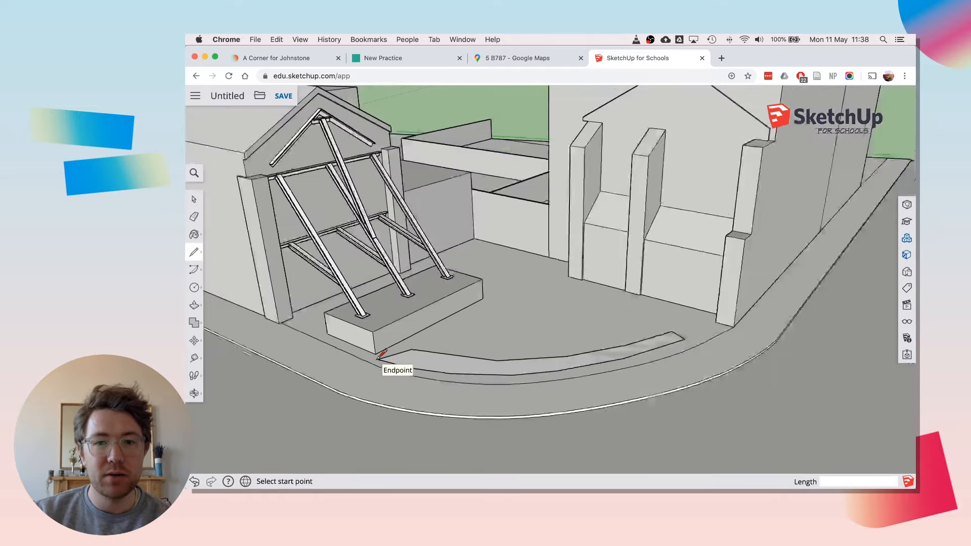
{"action": "scroll", "coordinate": [379, 359], "scroll_direction": "up", "scroll_amount": 4}
{"action": "scroll", "coordinate": [379, 359], "scroll_direction": "down", "scroll_amount": 3}
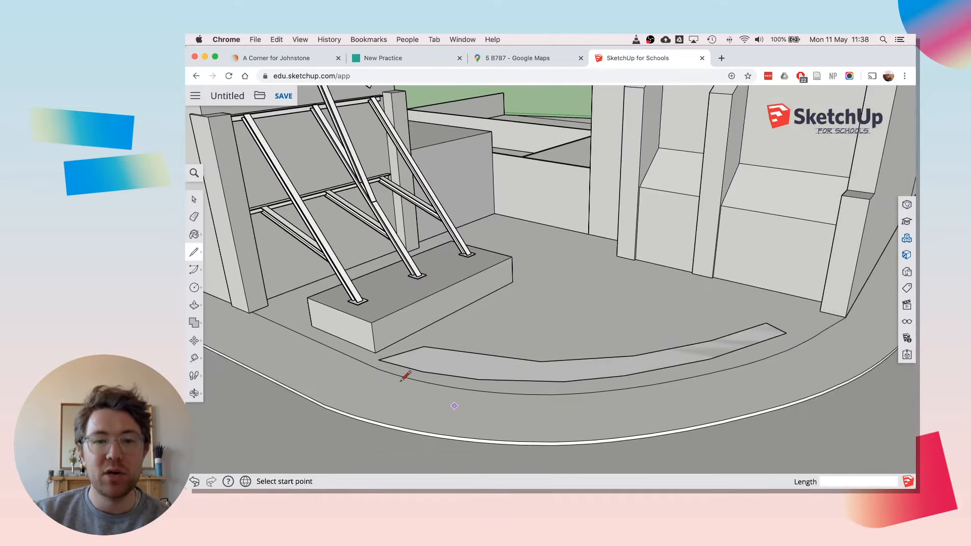
{"action": "left_click", "coordinate": [194, 304]}
{"action": "left_click", "coordinate": [458, 368]}
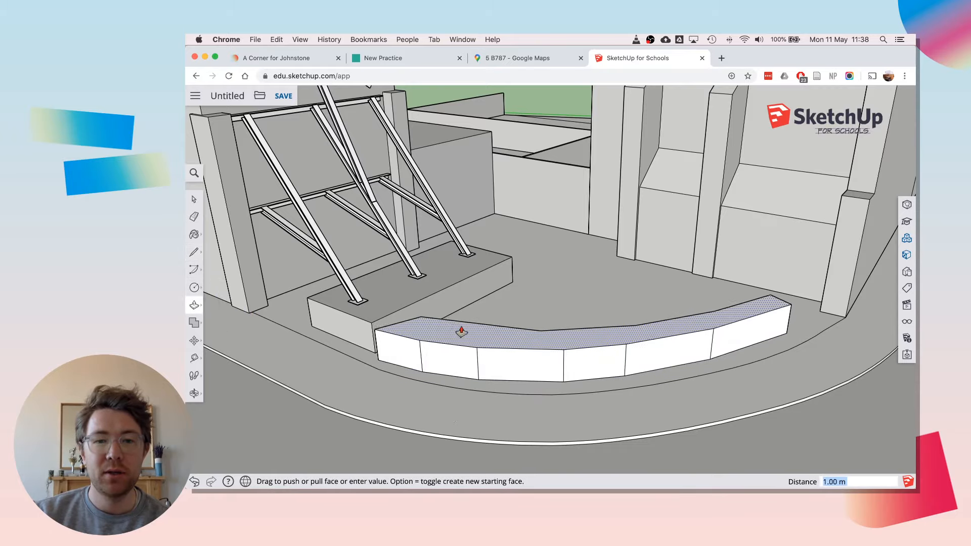
{"action": "scroll", "coordinate": [460, 304], "scroll_direction": "down", "scroll_amount": 3}
{"action": "scroll", "coordinate": [461, 305], "scroll_direction": "up", "scroll_amount": 3}
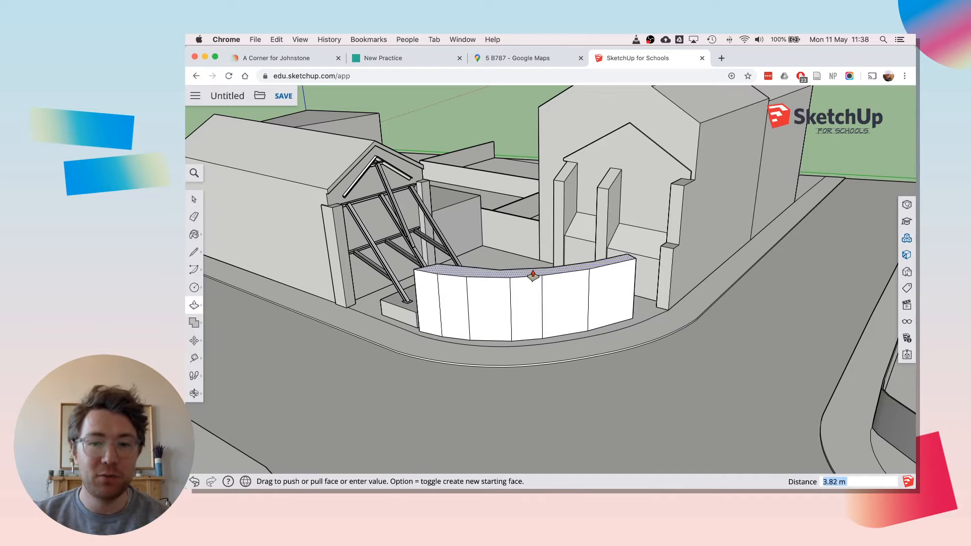
{"action": "type", "text": "4"}
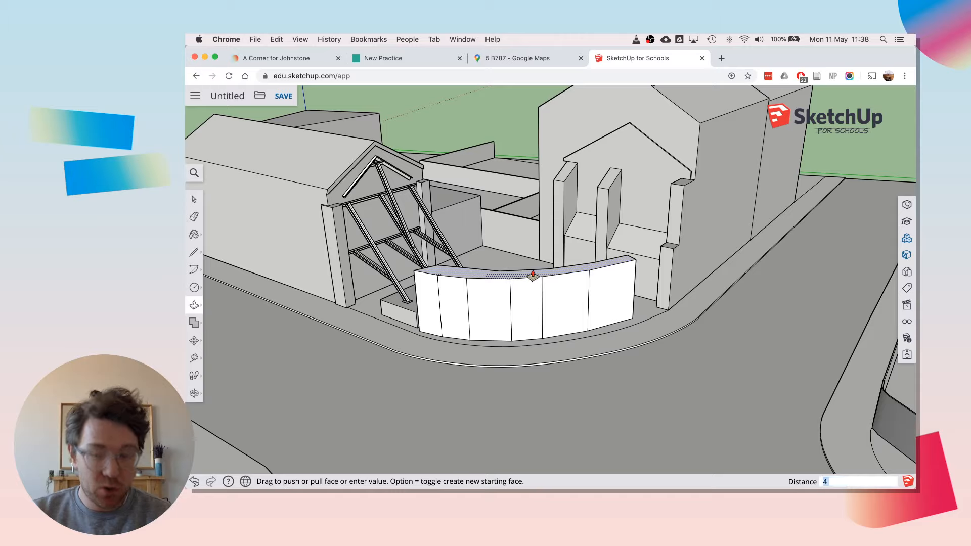
{"action": "key", "text": "Return"}
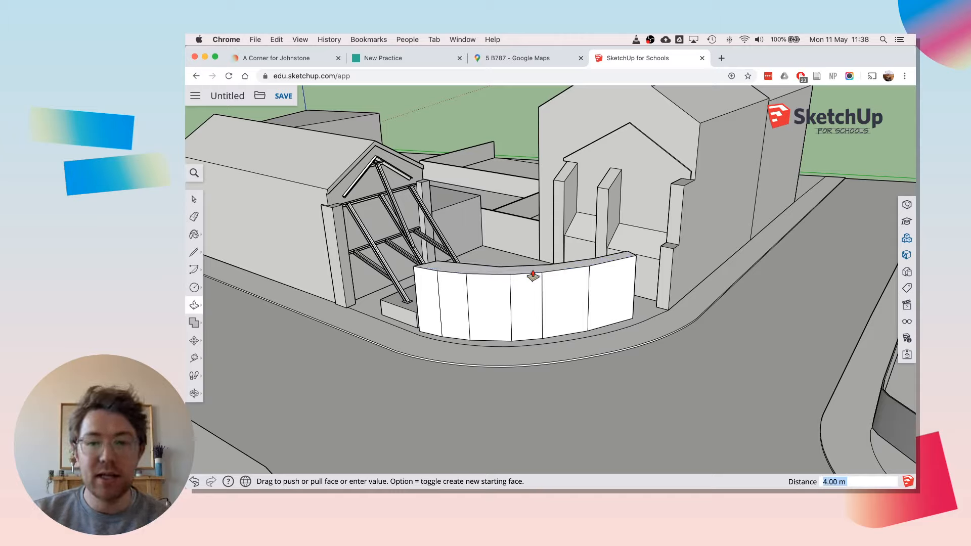
Select all connected faces and edges of the curved wall and make them a group.
{"action": "left_click", "coordinate": [194, 199]}
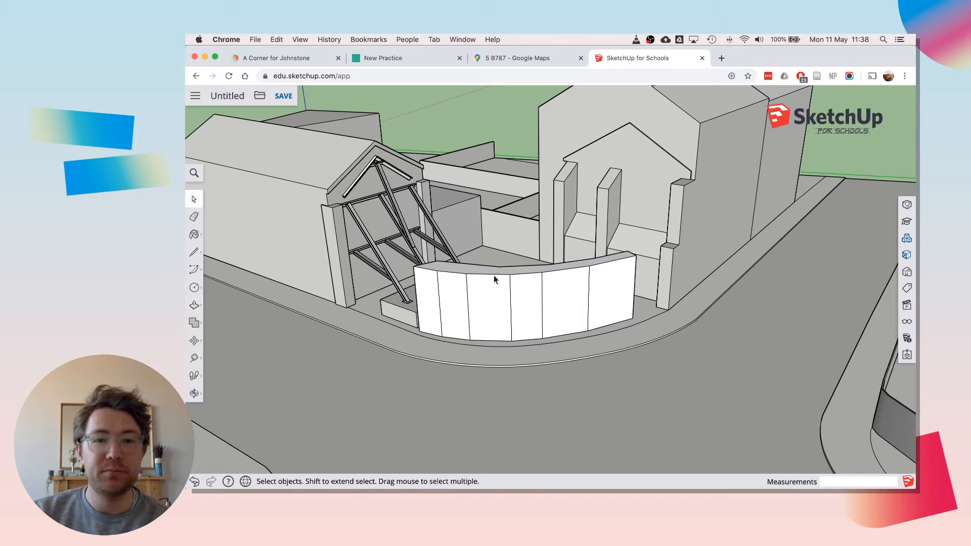
{"action": "left_click", "coordinate": [484, 303]}
{"action": "triple_click", "coordinate": [484, 301]}
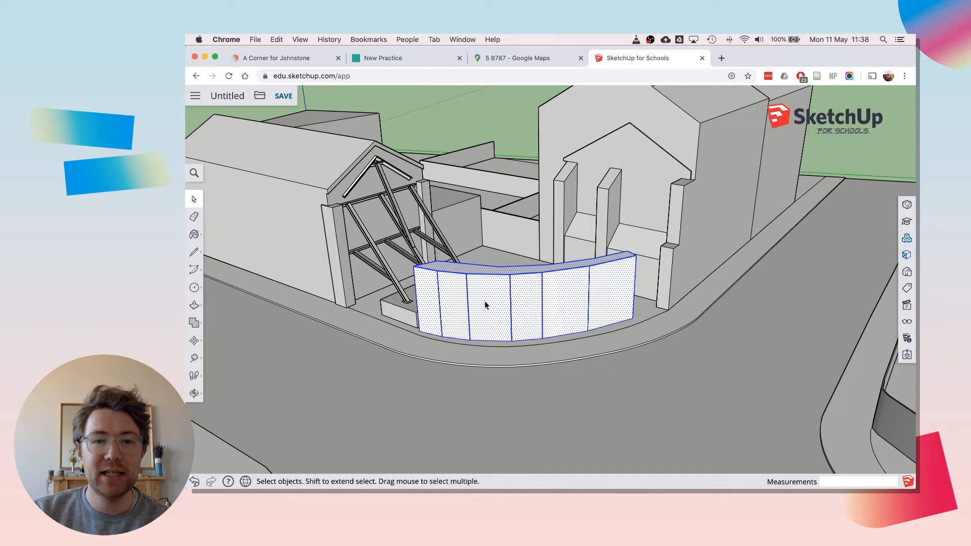
{"action": "right_click", "coordinate": [477, 292]}
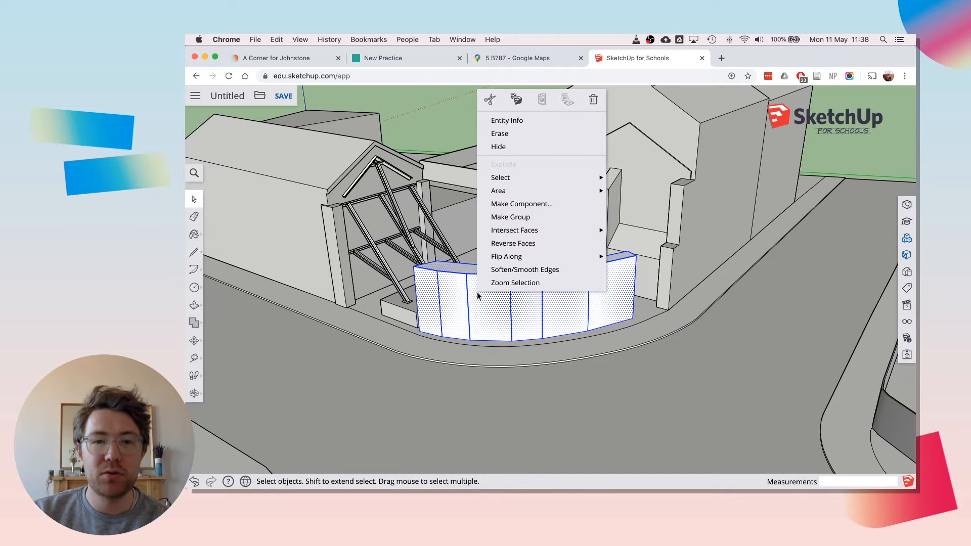
{"action": "left_click", "coordinate": [517, 218]}
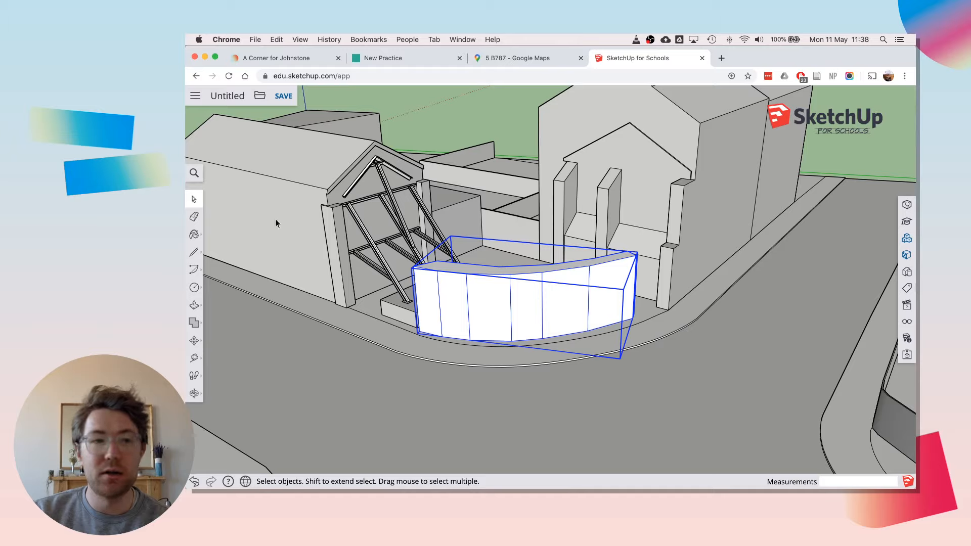
Paint the curved wall group bright lime green from the colour swatches and deselect it.
{"action": "left_click", "coordinate": [194, 234]}
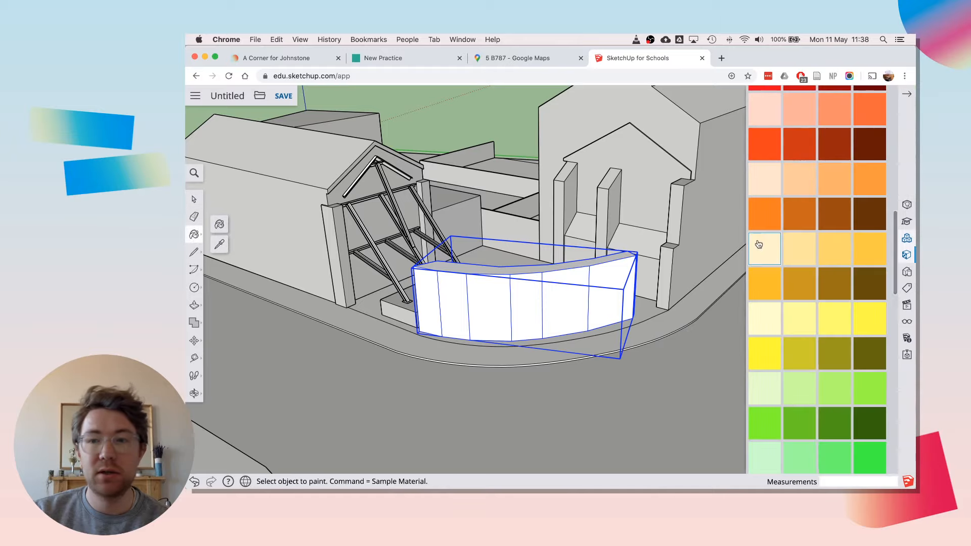
{"action": "scroll", "coordinate": [833, 244], "scroll_direction": "up", "scroll_amount": 1}
{"action": "scroll", "coordinate": [833, 244], "scroll_direction": "up", "scroll_amount": 3}
{"action": "scroll", "coordinate": [834, 243], "scroll_direction": "down", "scroll_amount": 6}
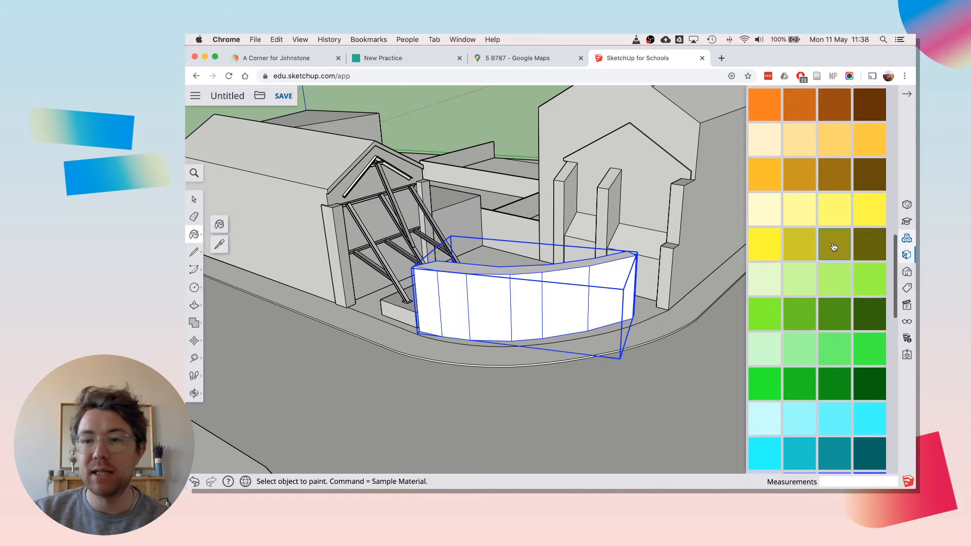
{"action": "left_click", "coordinate": [869, 286]}
{"action": "left_click", "coordinate": [552, 284]}
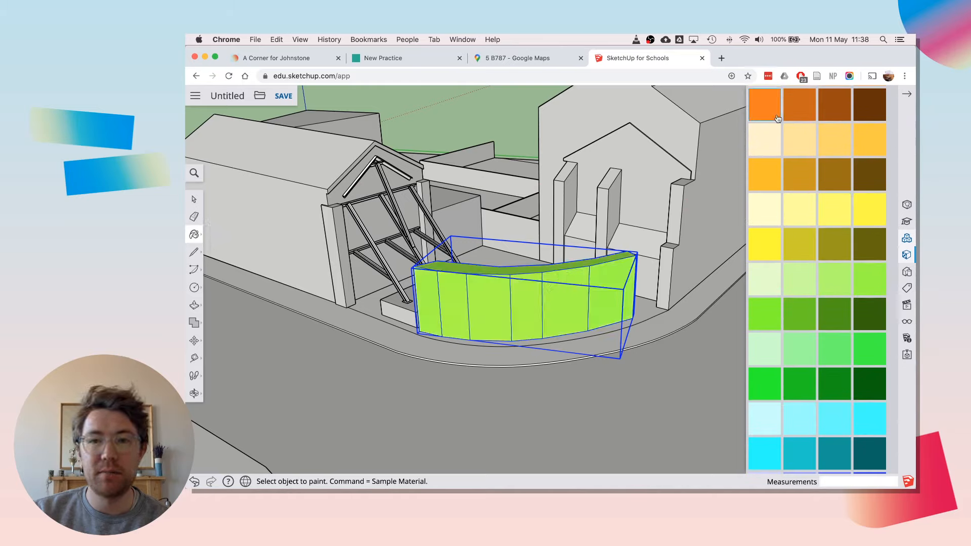
{"action": "left_click", "coordinate": [905, 96]}
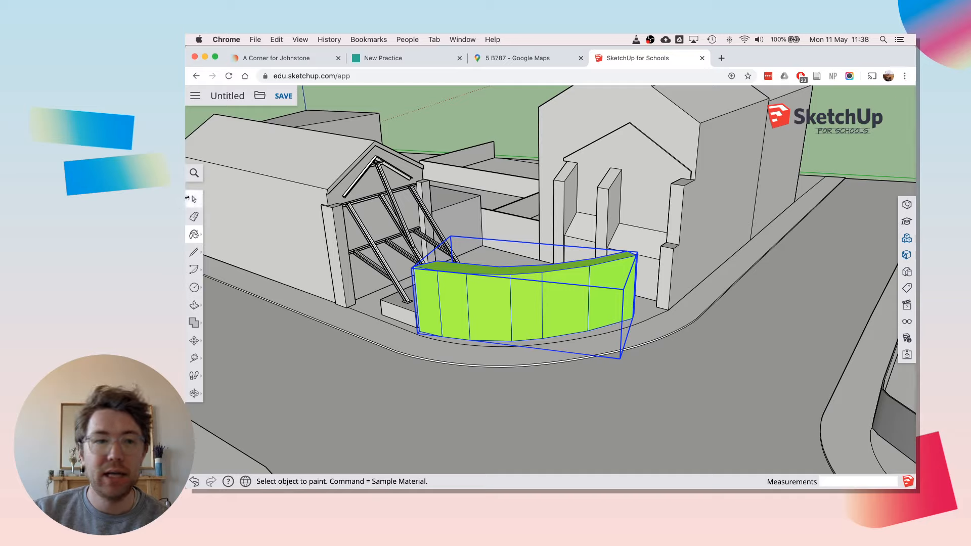
{"action": "left_click", "coordinate": [195, 199]}
{"action": "left_click", "coordinate": [198, 400]}
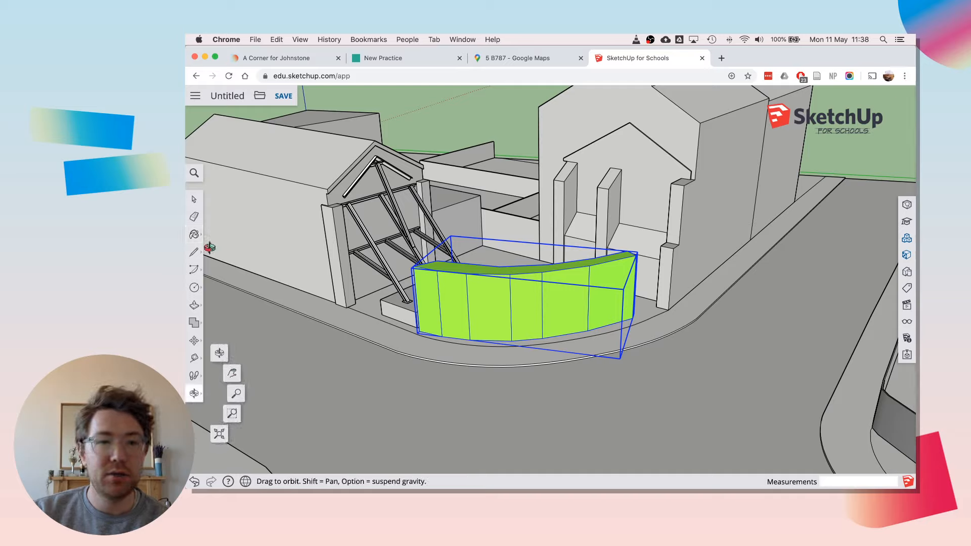
{"action": "left_click", "coordinate": [194, 199]}
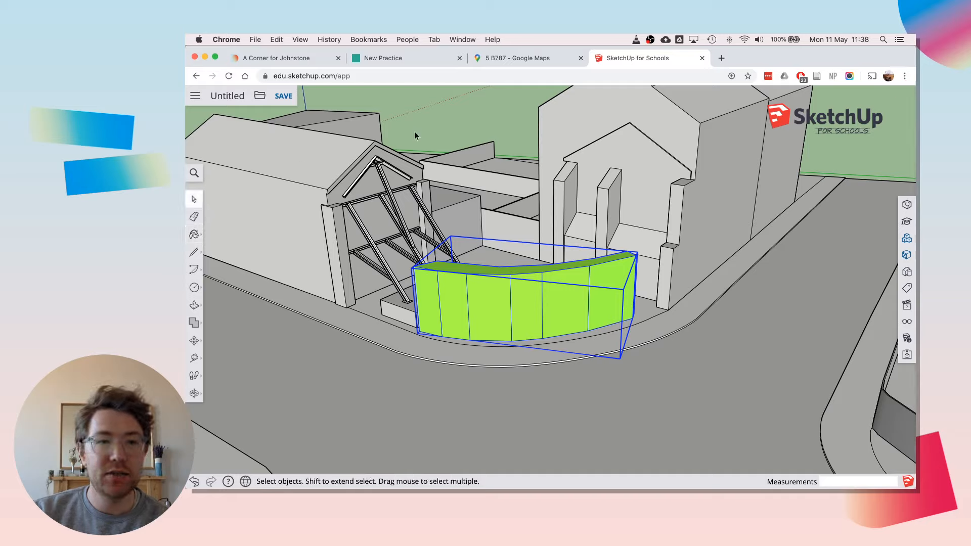
{"action": "left_click", "coordinate": [484, 114]}
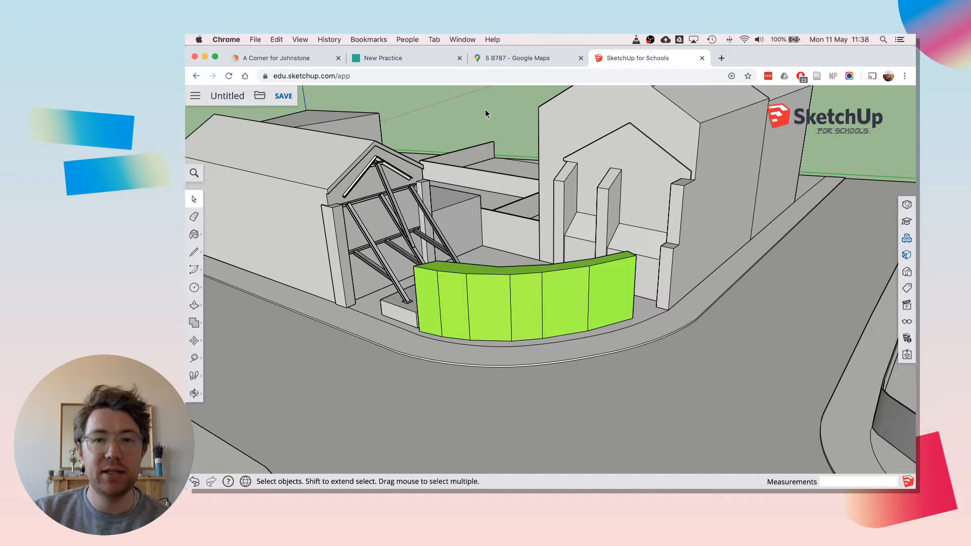
{"action": "left_click", "coordinate": [194, 393]}
{"action": "left_click_drag", "start_coordinate": [506, 263], "coordinate": [502, 282]}
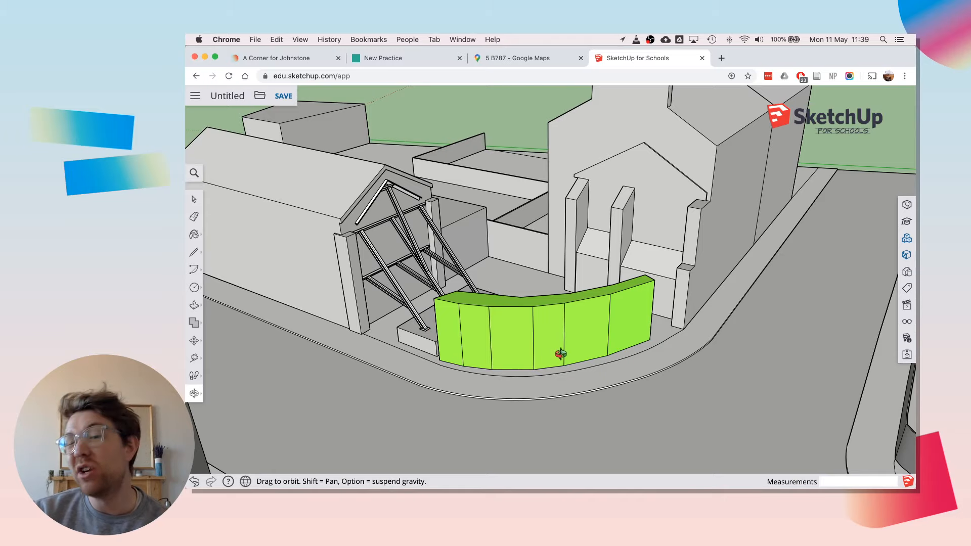
{"action": "left_click_drag", "start_coordinate": [540, 346], "coordinate": [529, 338]}
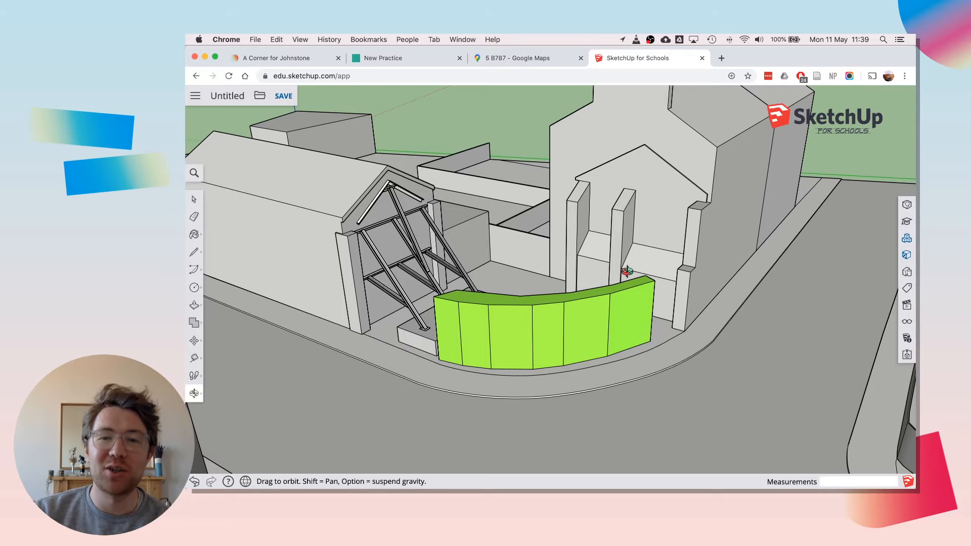
{"action": "left_click_drag", "start_coordinate": [630, 289], "coordinate": [598, 298]}
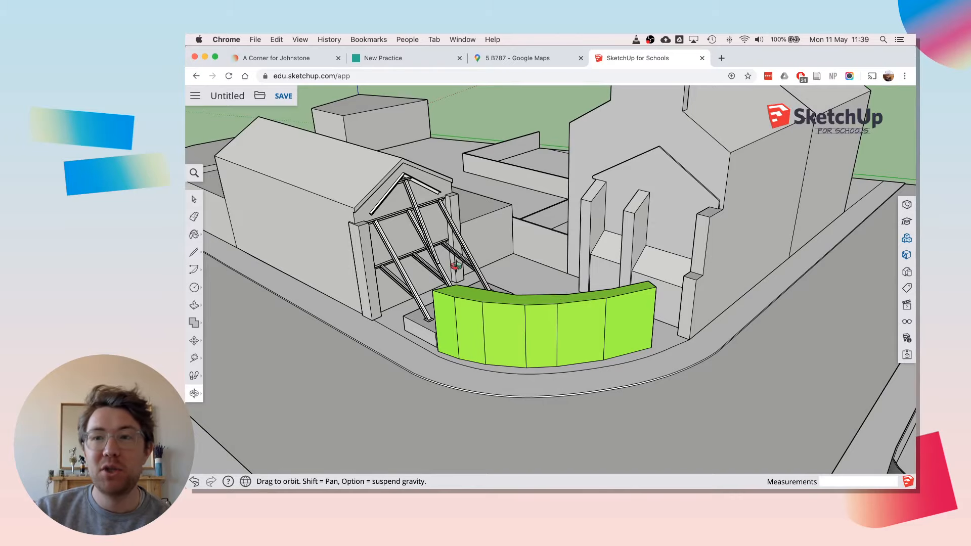
{"action": "left_click_drag", "start_coordinate": [525, 251], "coordinate": [525, 257]}
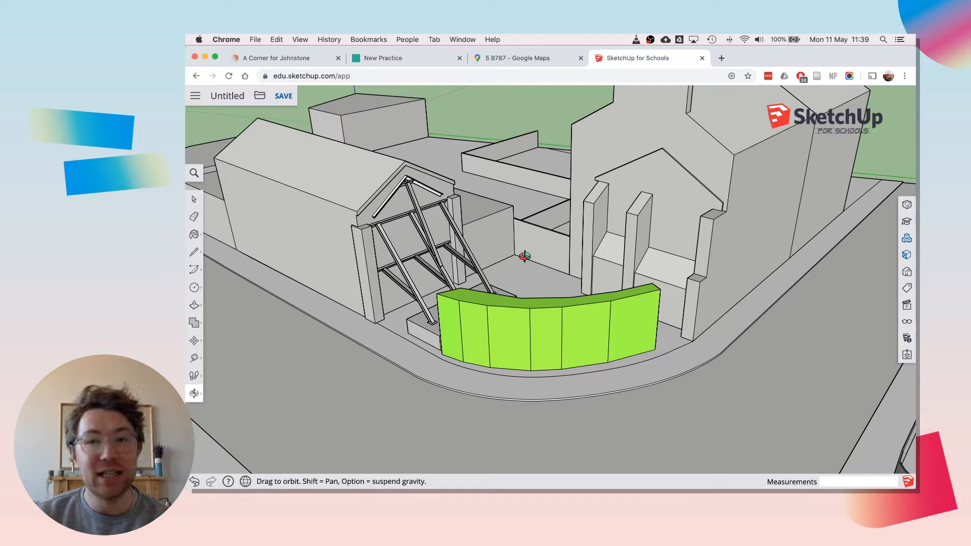
{"action": "left_click_drag", "start_coordinate": [524, 257], "coordinate": [522, 249]}
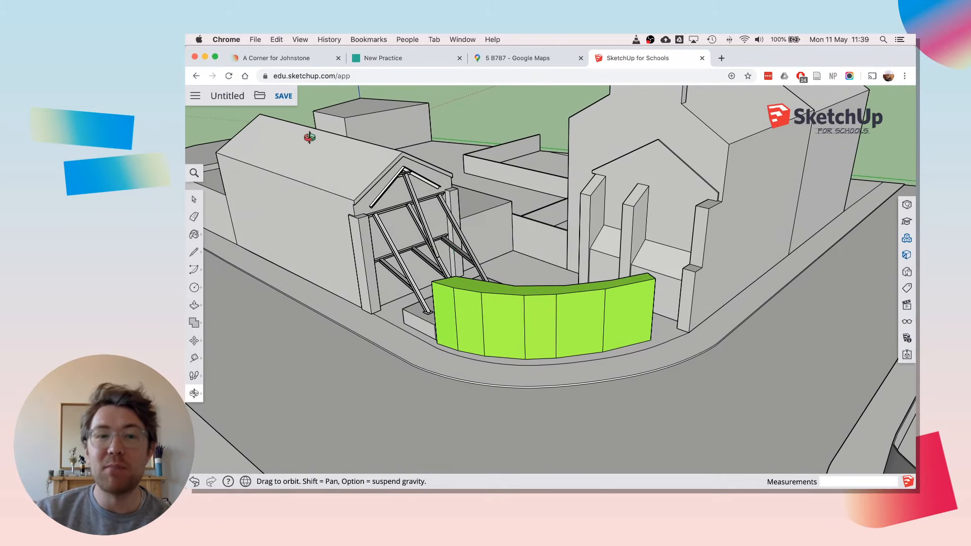
Save the model to the Sketchup folder on Google Drive under the name "Idea 1".
{"action": "left_click", "coordinate": [291, 103]}
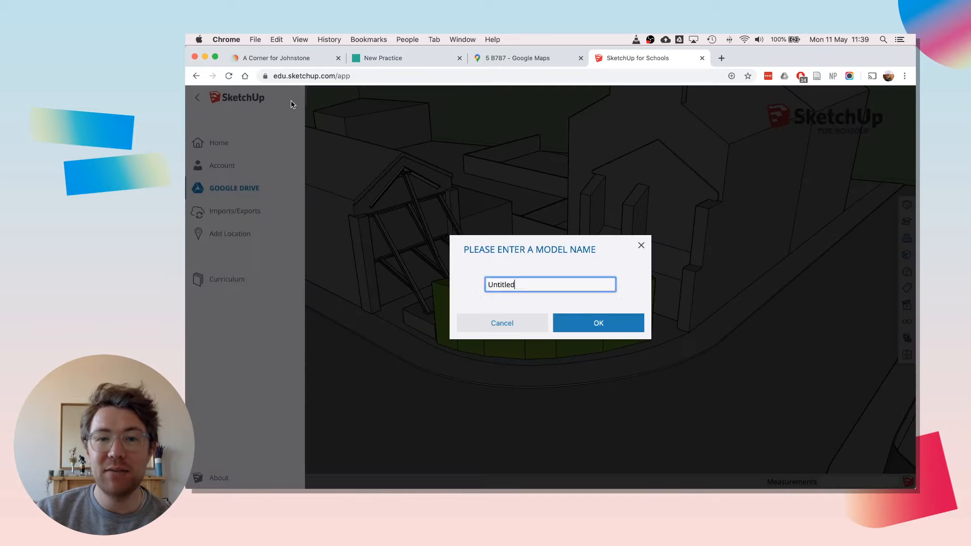
{"action": "double_click", "coordinate": [537, 286]}
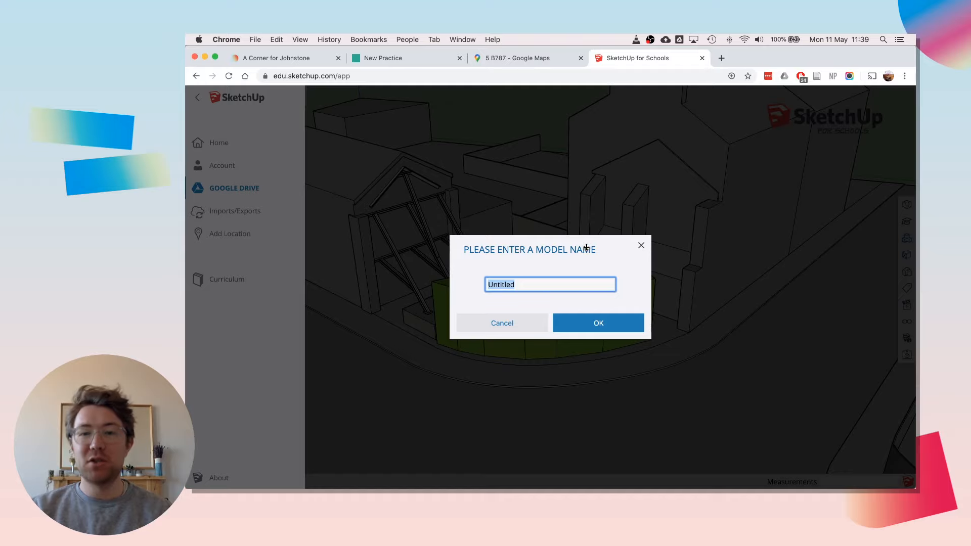
{"action": "key", "text": "BackSpace"}
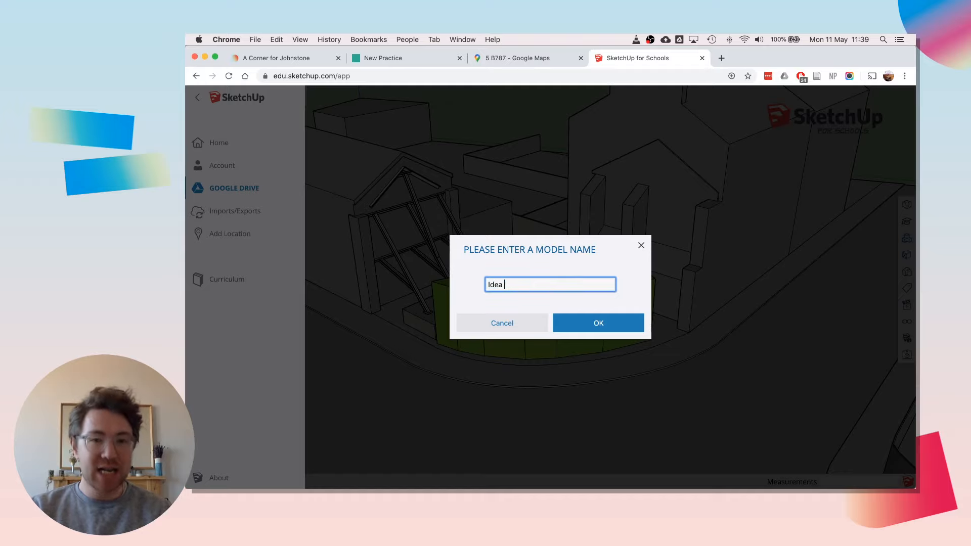
{"action": "left_click", "coordinate": [613, 322]}
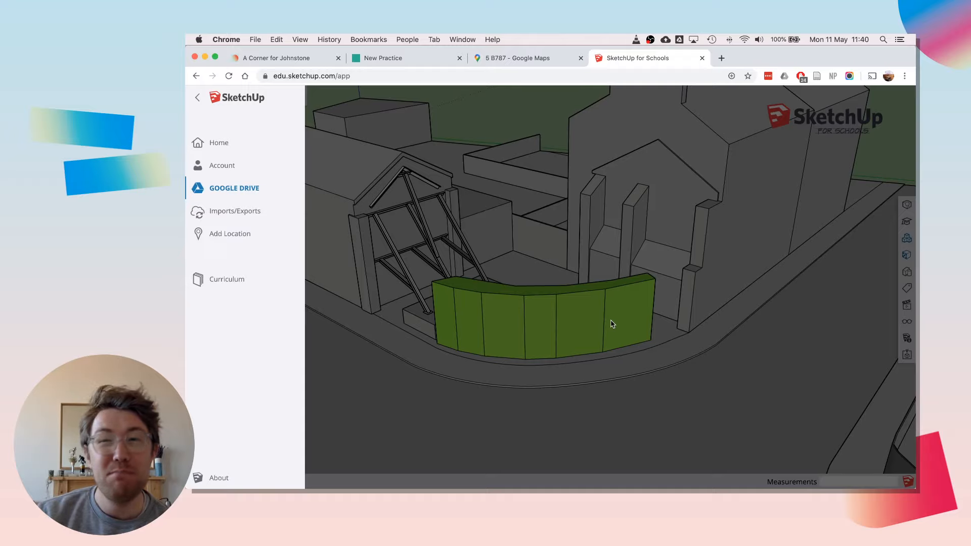
{"action": "key", "text": "super+s"}
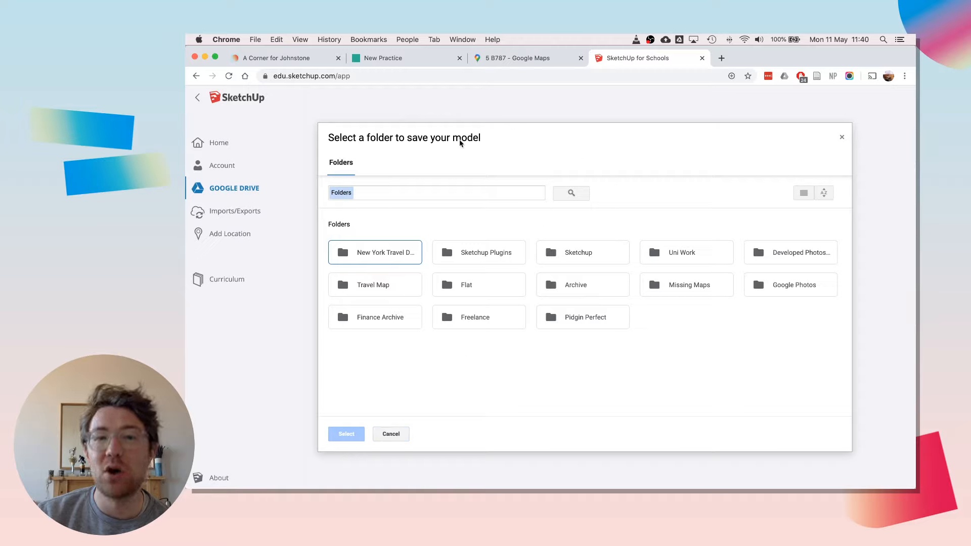
{"action": "left_click", "coordinate": [567, 259]}
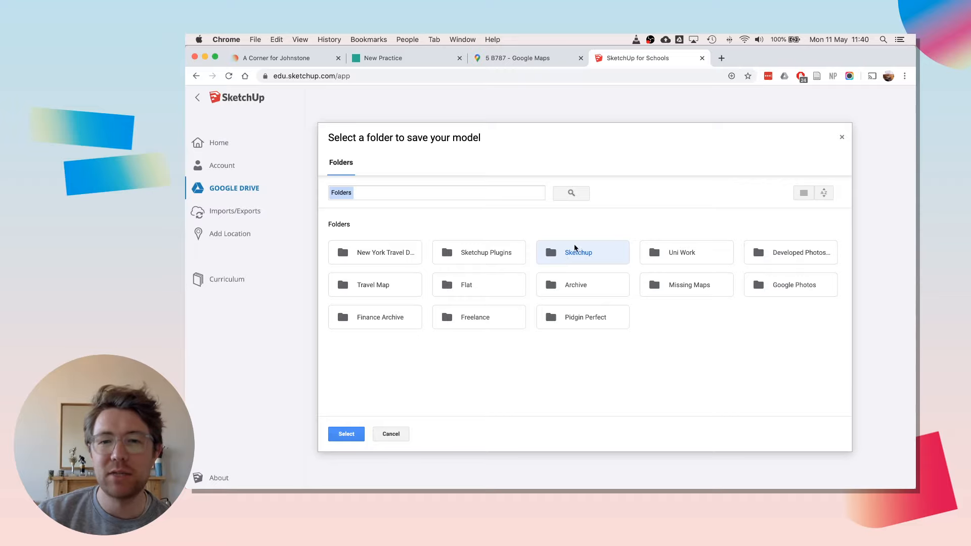
{"action": "left_click", "coordinate": [346, 435]}
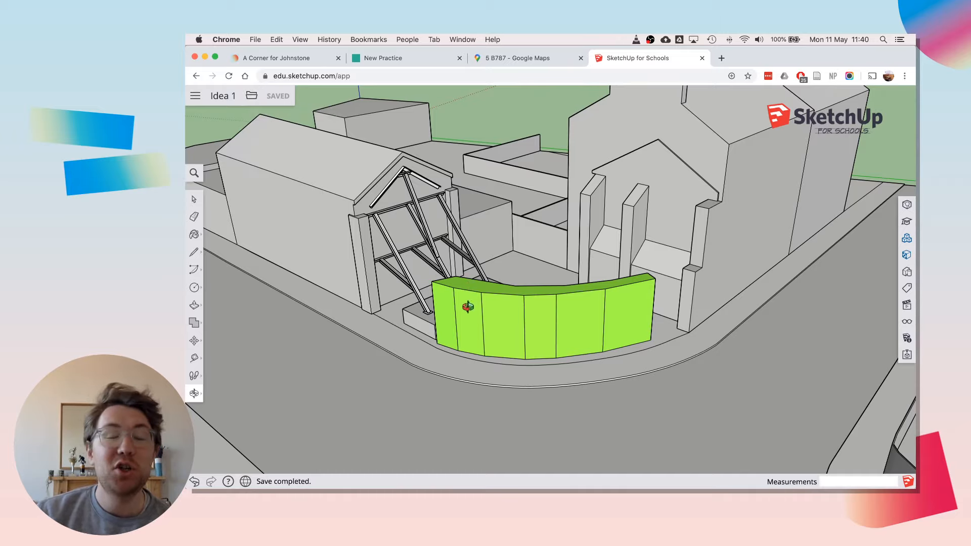
Set up an export of the current model view as a PNG image.
{"action": "left_click_drag", "start_coordinate": [468, 307], "coordinate": [474, 303]}
{"action": "left_click_drag", "start_coordinate": [471, 306], "coordinate": [469, 308]}
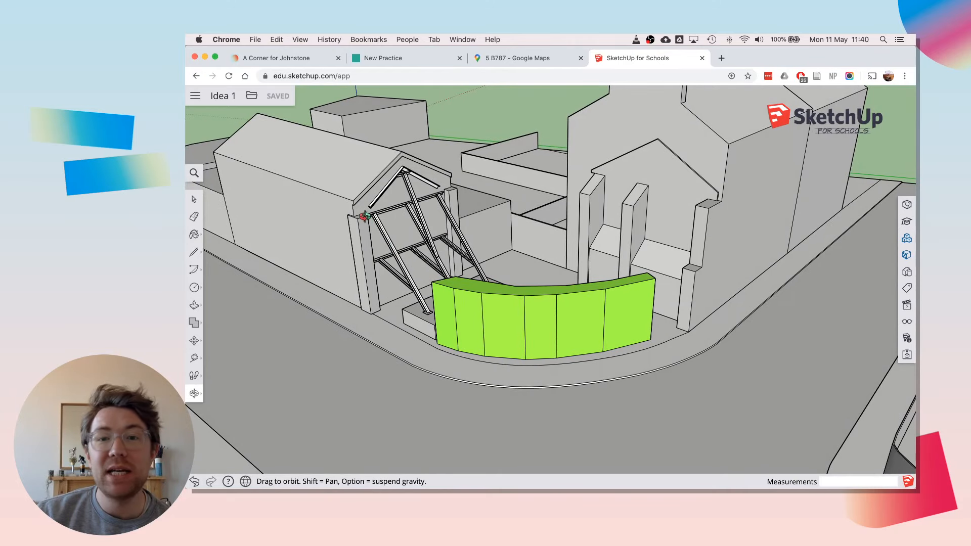
{"action": "left_click", "coordinate": [257, 98]}
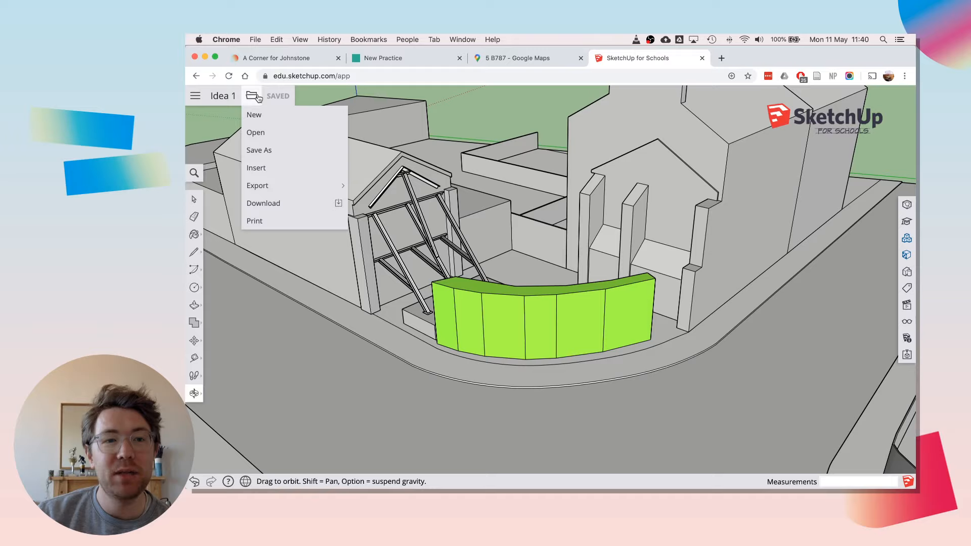
{"action": "mouse_move", "coordinate": [269, 186]}
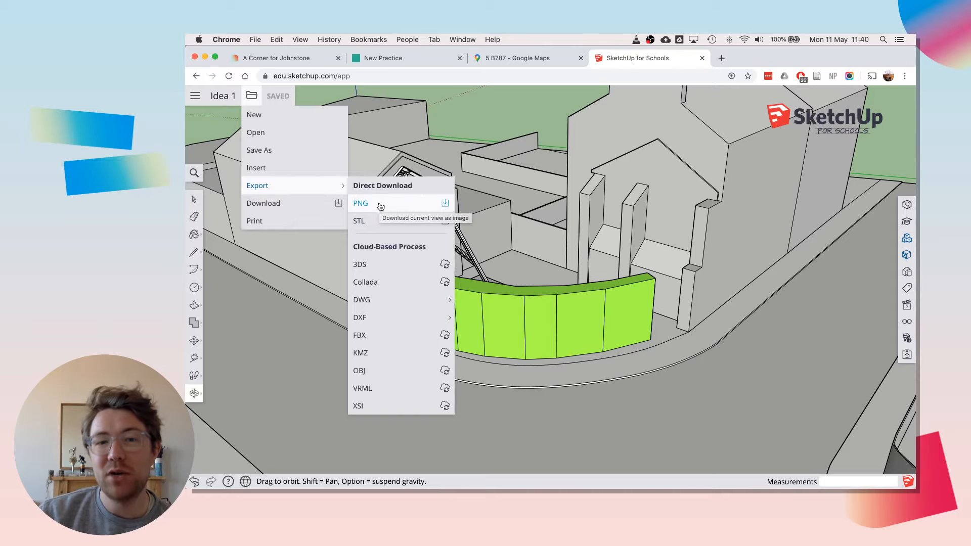
{"action": "left_click", "coordinate": [378, 204]}
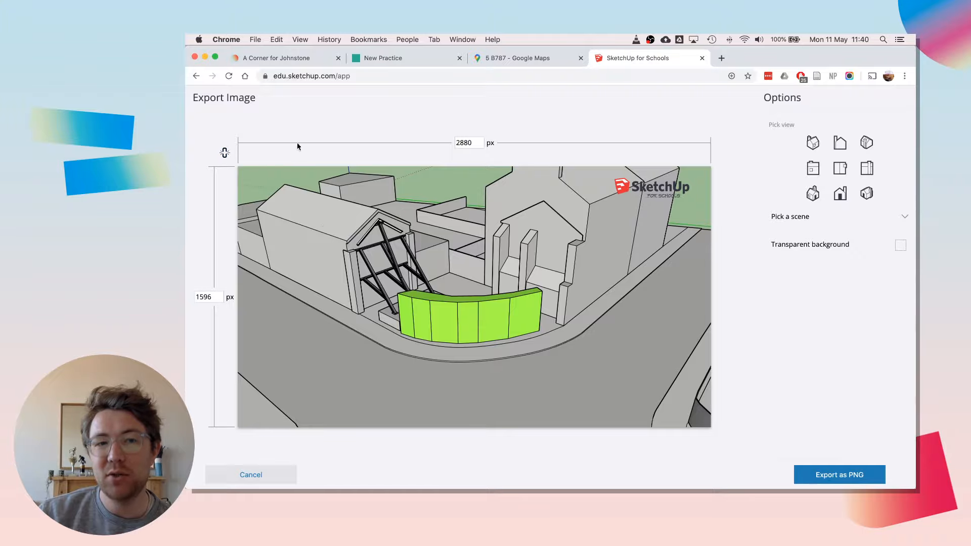
Reframe the export preview to a low, near street-level view centred on the green wall and its neighbouring buildings.
{"action": "middle_click_drag", "start_coordinate": [378, 281], "coordinate": [403, 224]}
{"action": "scroll", "coordinate": [403, 224], "scroll_direction": "down", "scroll_amount": 5}
{"action": "scroll", "coordinate": [403, 225], "scroll_direction": "up", "scroll_amount": 5}
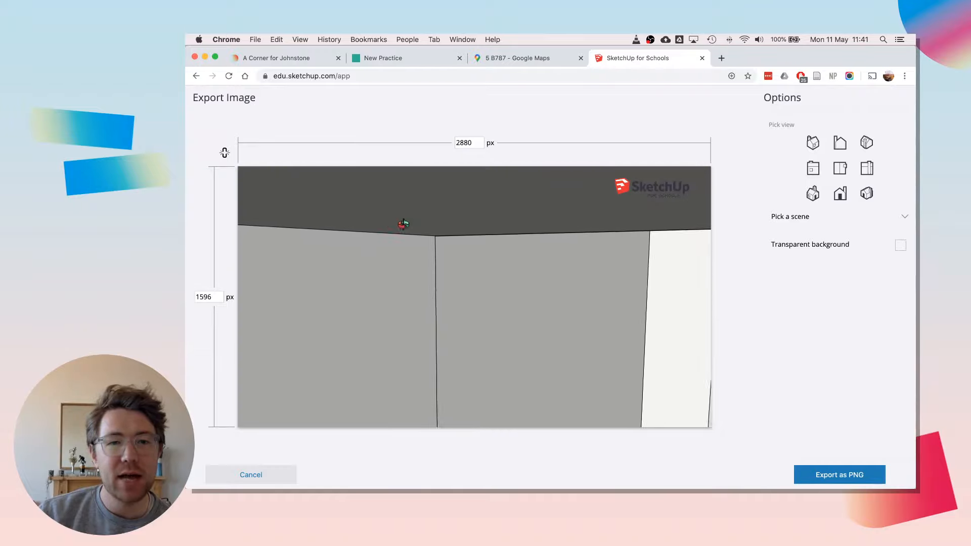
{"action": "scroll", "coordinate": [403, 225], "scroll_direction": "down", "scroll_amount": 5}
{"action": "scroll", "coordinate": [403, 225], "scroll_direction": "up", "scroll_amount": 8}
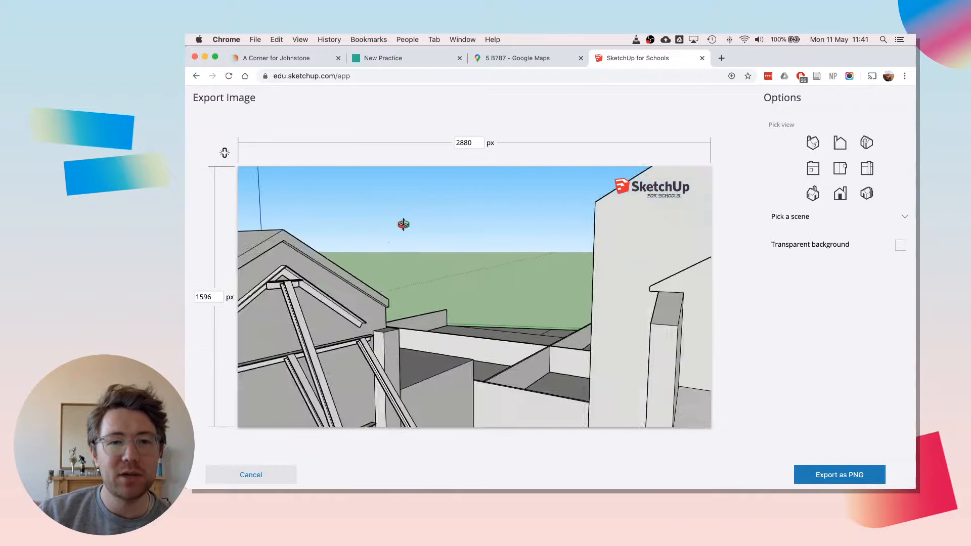
{"action": "scroll", "coordinate": [403, 224], "scroll_direction": "up", "scroll_amount": 8}
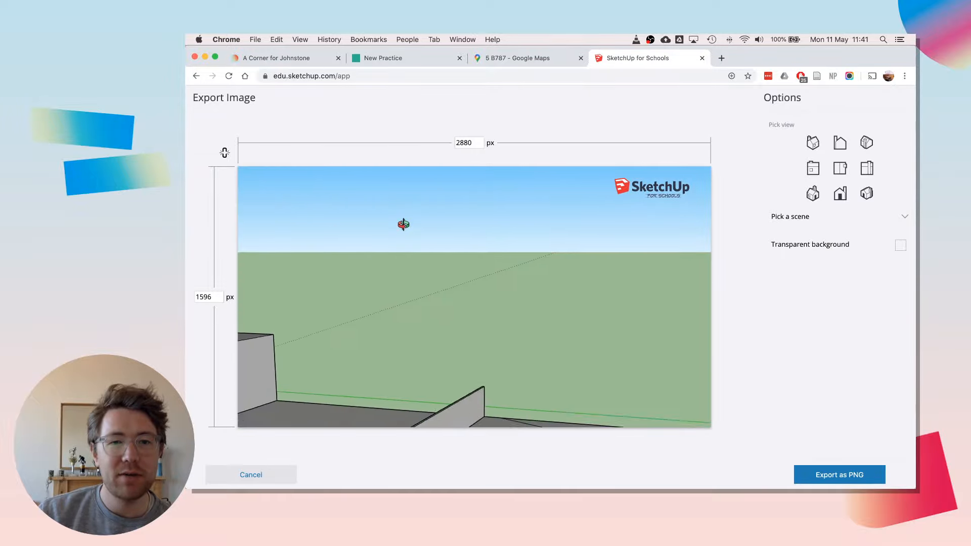
{"action": "scroll", "coordinate": [403, 225], "scroll_direction": "down", "scroll_amount": 5}
{"action": "left_click_drag", "start_coordinate": [417, 297], "coordinate": [439, 317]}
{"action": "scroll", "coordinate": [434, 321], "scroll_direction": "down", "scroll_amount": 5}
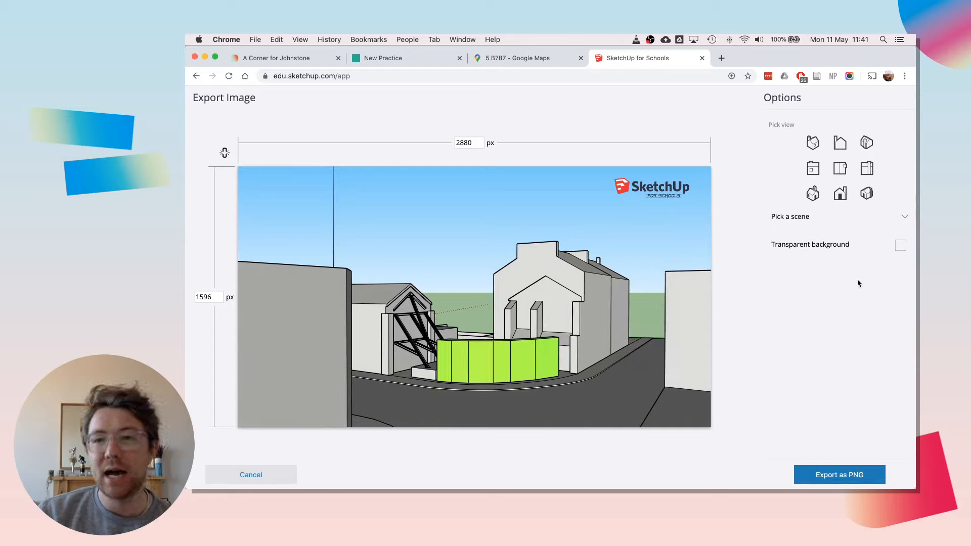
Check the scene options, export the framed view as a PNG, and dismiss the browser's download notice.
{"action": "left_click", "coordinate": [905, 218]}
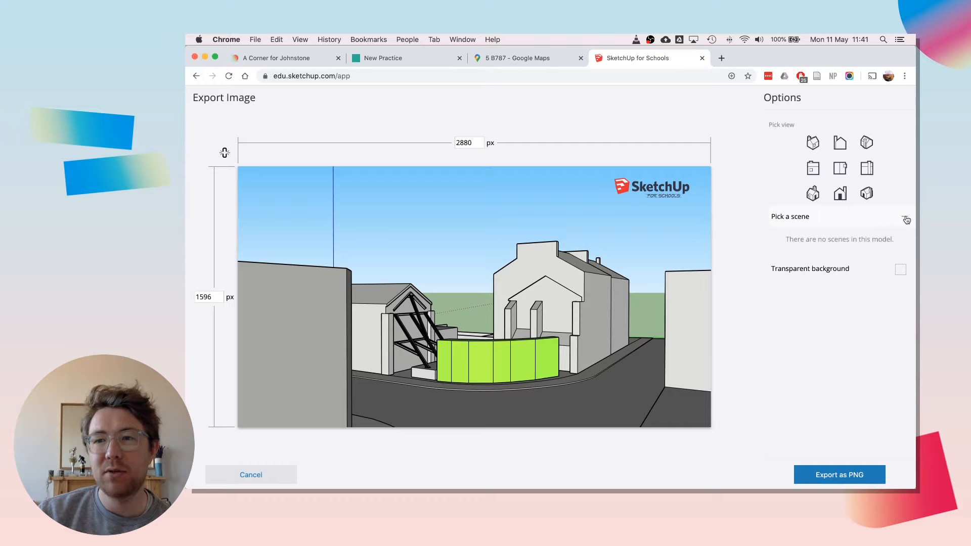
{"action": "left_click", "coordinate": [905, 219]}
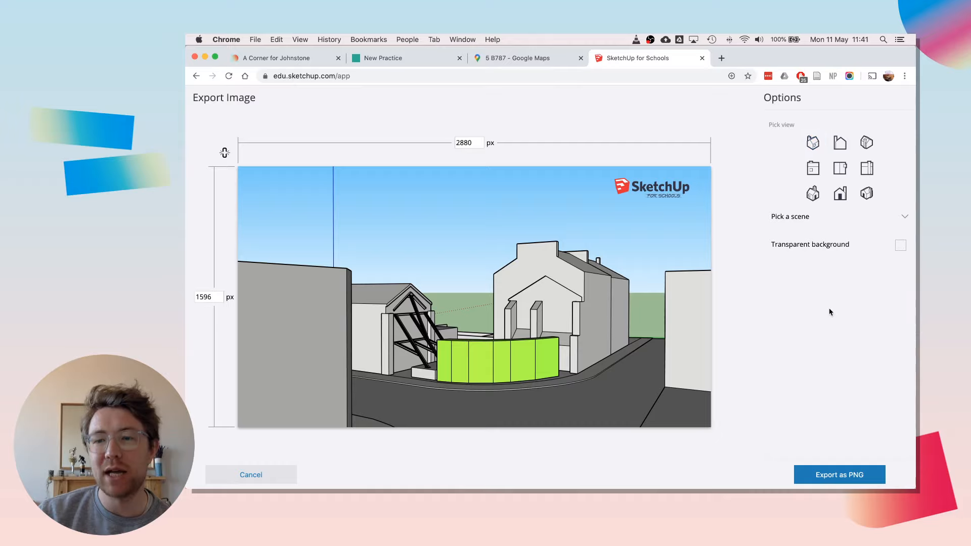
{"action": "left_click", "coordinate": [843, 476]}
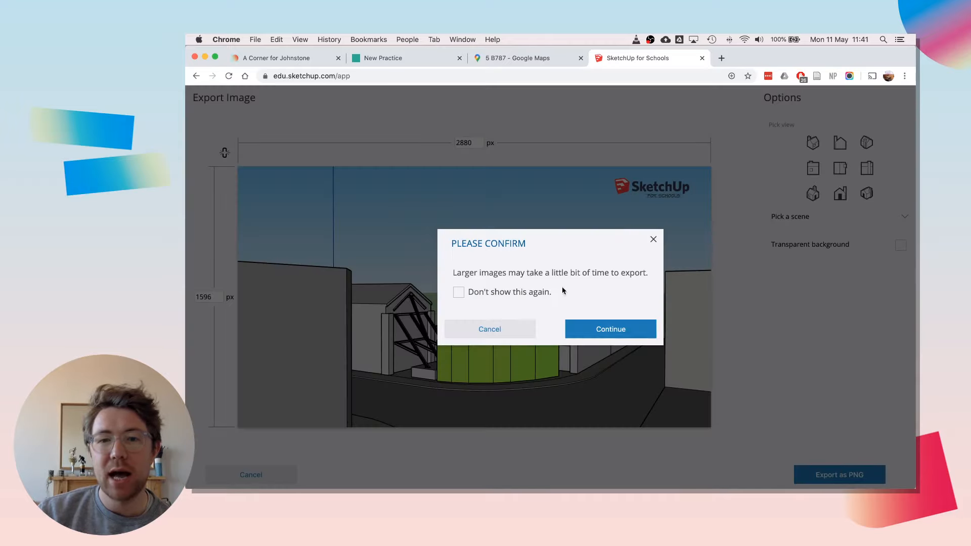
{"action": "left_click", "coordinate": [597, 329]}
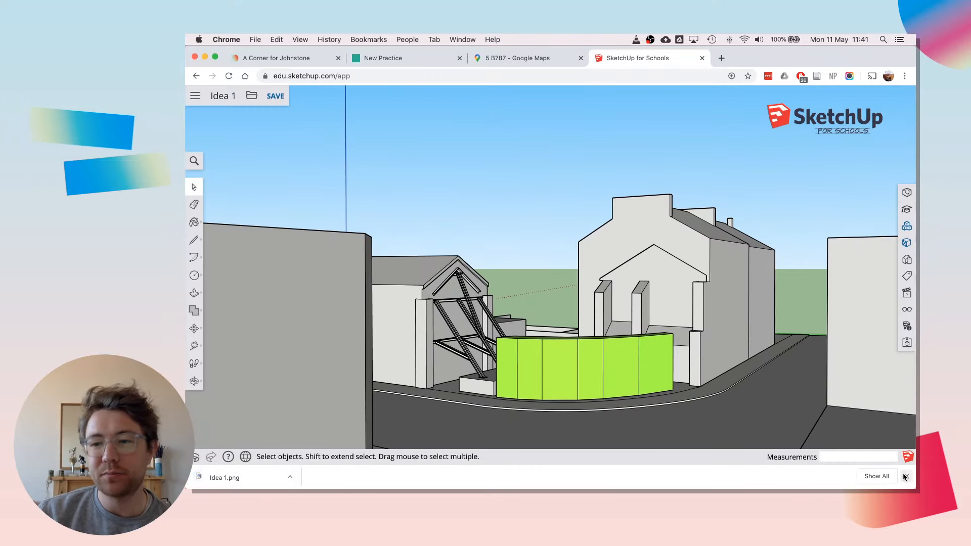
{"action": "left_click", "coordinate": [906, 475]}
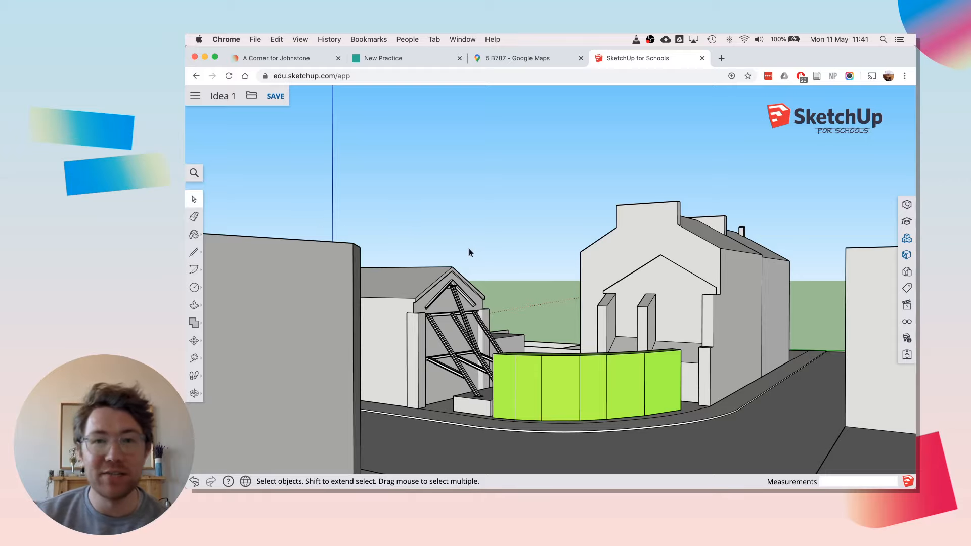
{"action": "left_click", "coordinate": [194, 394]}
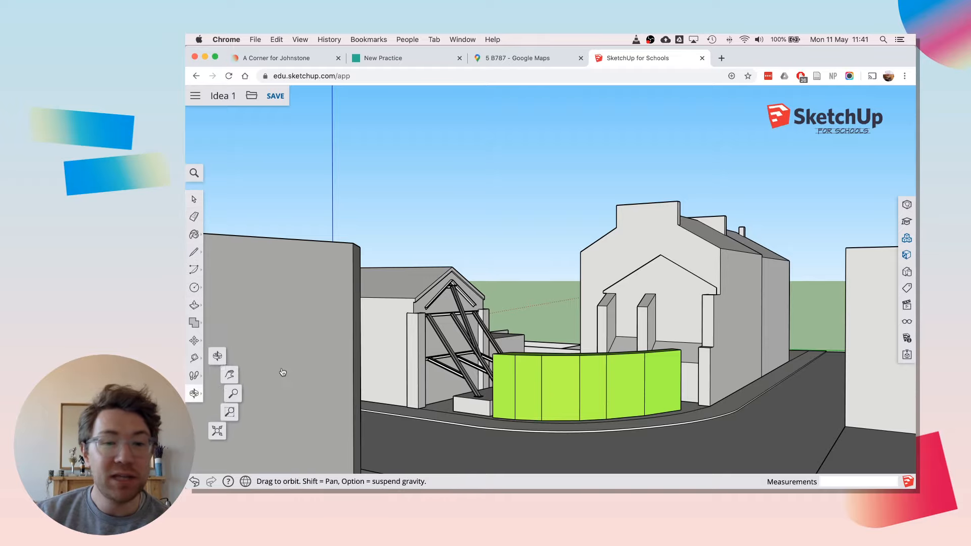
{"action": "left_click_drag", "start_coordinate": [571, 350], "coordinate": [570, 393]}
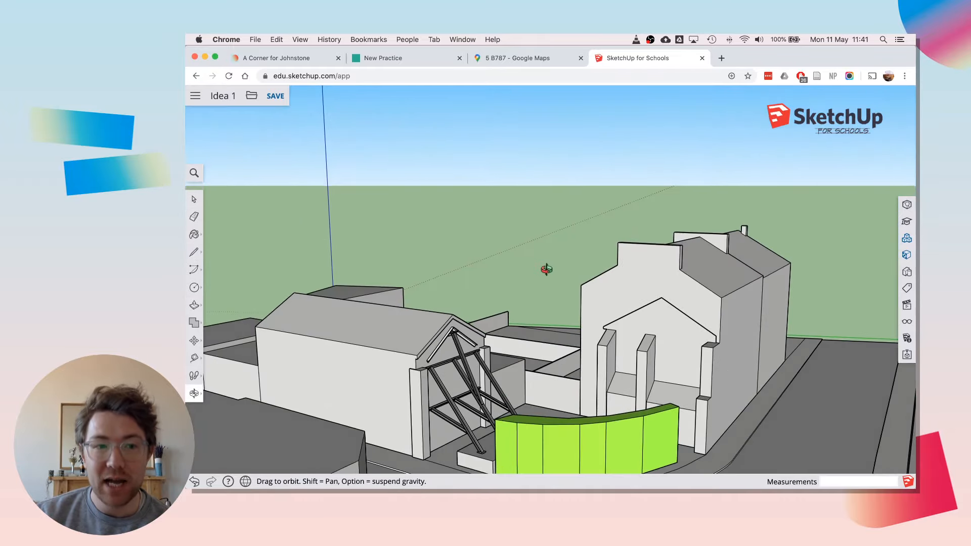
{"action": "scroll", "coordinate": [547, 269], "scroll_direction": "down", "scroll_amount": 5}
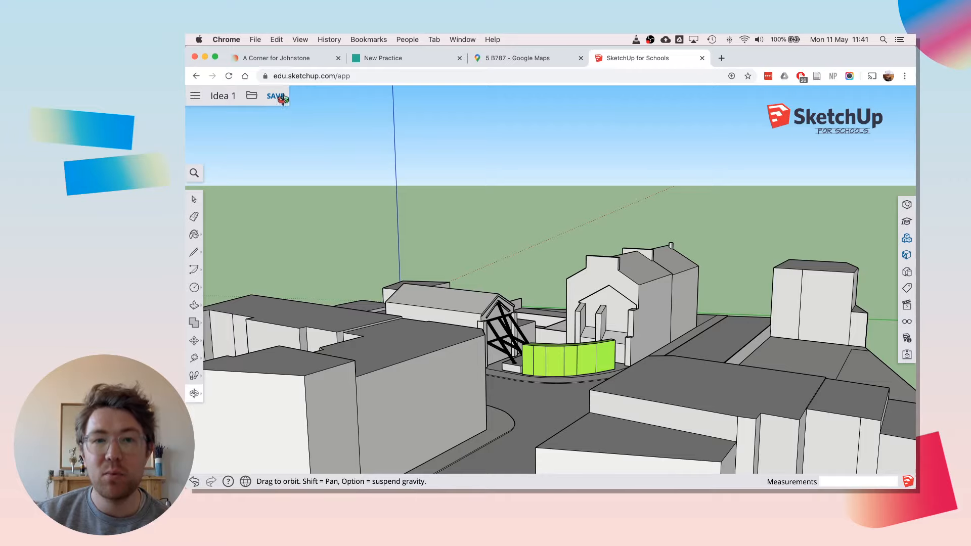
Reopen the recent file Idea 1.skp from the home page, saving the changes to the current model.
{"action": "left_click", "coordinate": [196, 96]}
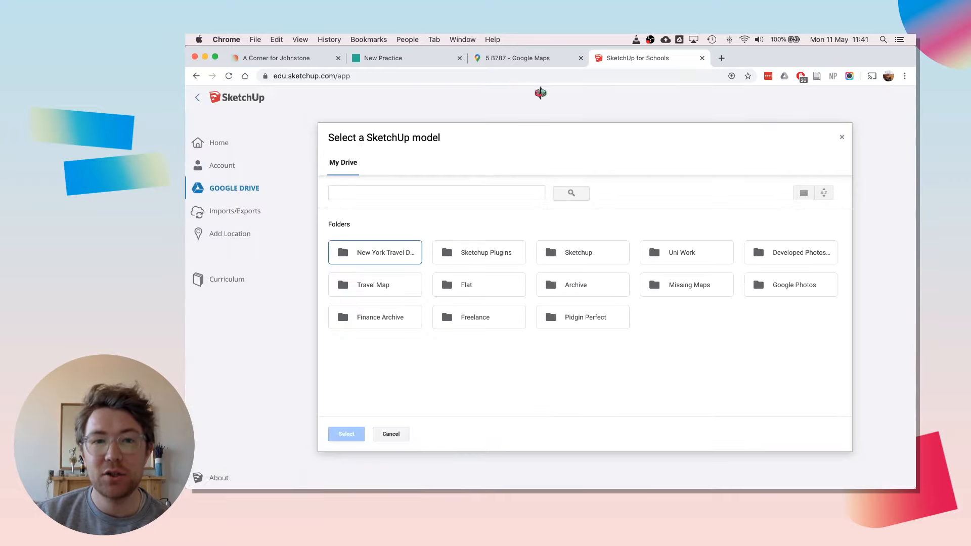
{"action": "left_click", "coordinate": [842, 138]}
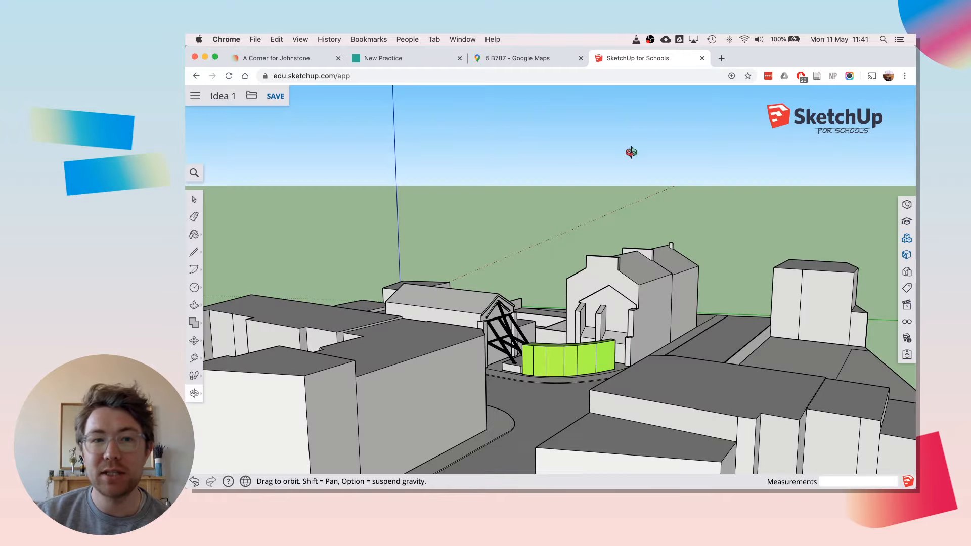
{"action": "left_click", "coordinate": [195, 96]}
{"action": "left_click", "coordinate": [237, 147]}
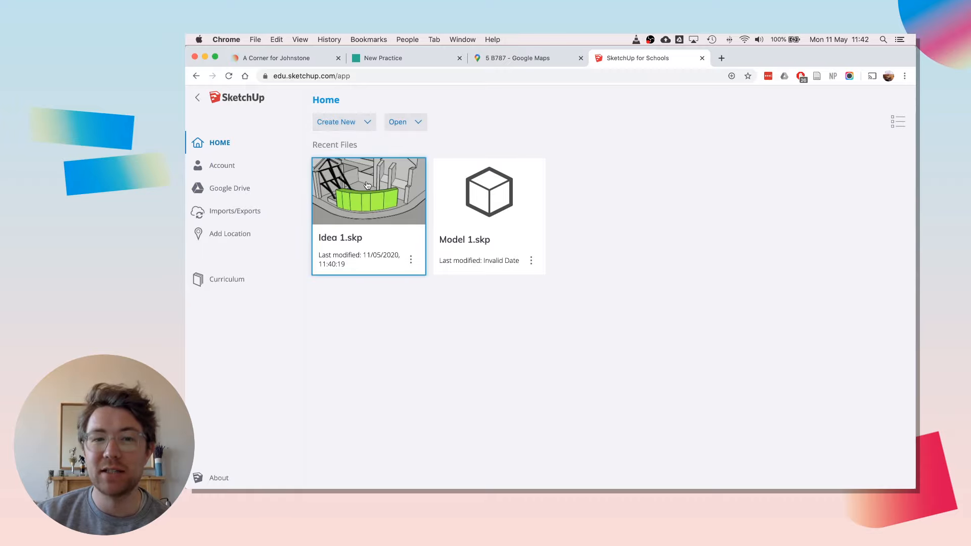
{"action": "left_click", "coordinate": [364, 213]}
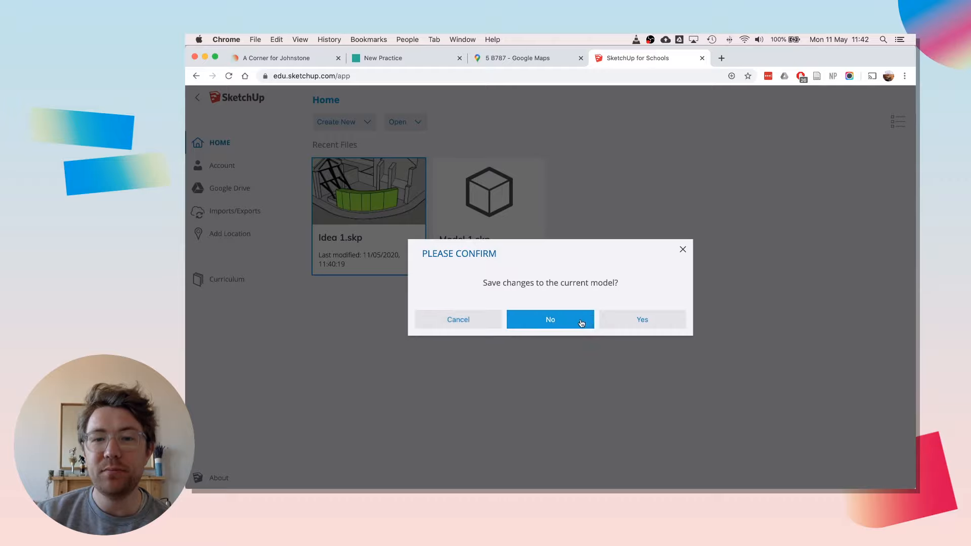
{"action": "left_click", "coordinate": [609, 319]}
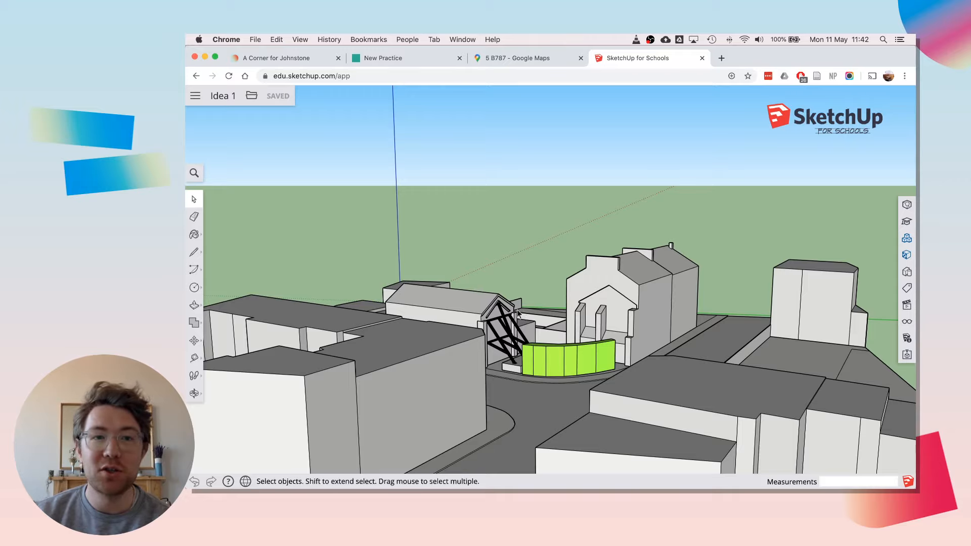
Switch to the A Corner for Johnstone website and review the site photo, project introduction and top of the page.
{"action": "left_click", "coordinate": [298, 58]}
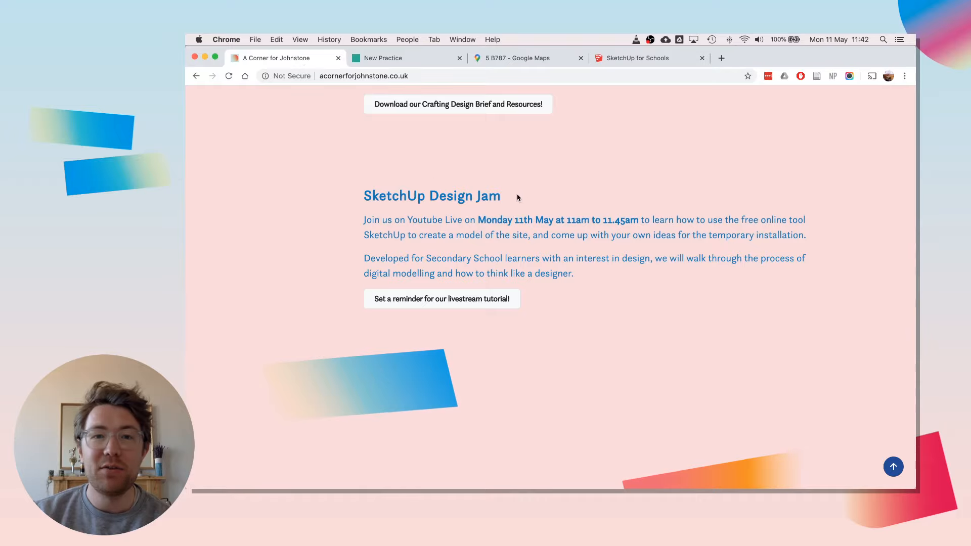
{"action": "scroll", "coordinate": [520, 198], "scroll_direction": "up", "scroll_amount": 5}
{"action": "scroll", "coordinate": [520, 197], "scroll_direction": "up", "scroll_amount": 10}
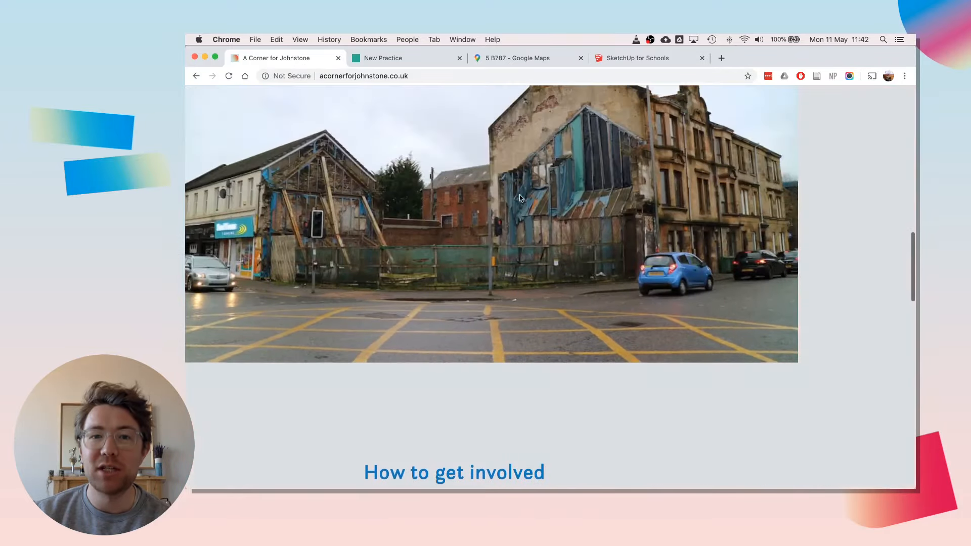
{"action": "scroll", "coordinate": [520, 197], "scroll_direction": "up", "scroll_amount": 8}
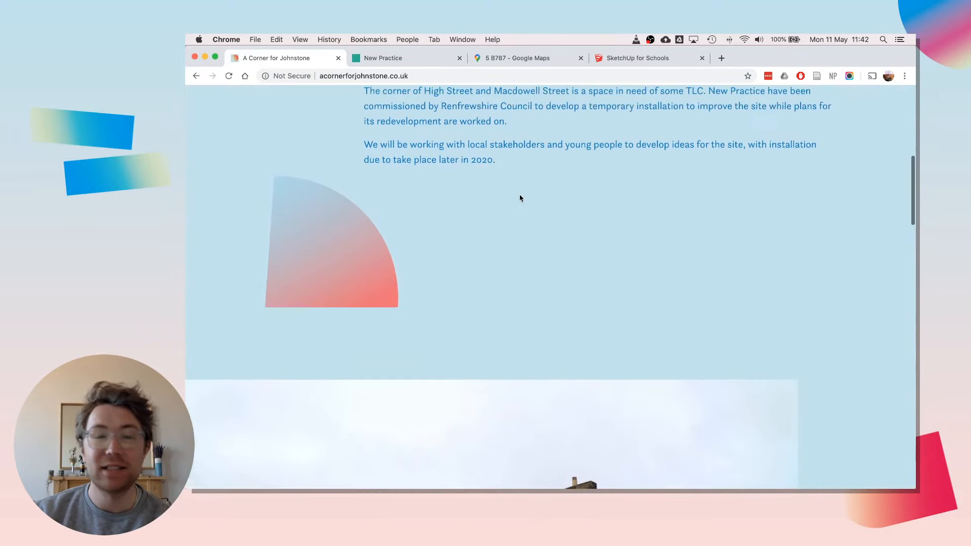
{"action": "scroll", "coordinate": [521, 198], "scroll_direction": "up", "scroll_amount": 5}
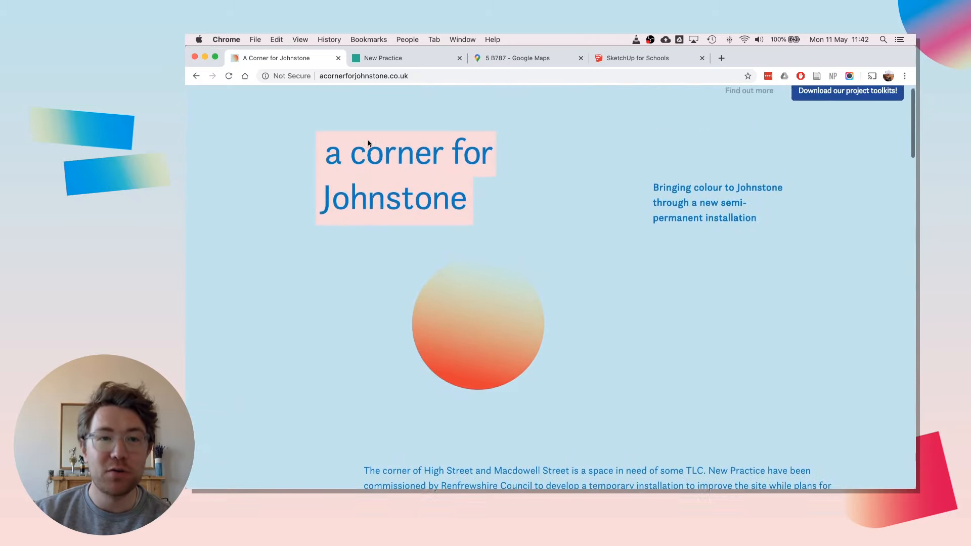
{"action": "scroll", "coordinate": [466, 123], "scroll_direction": "up", "scroll_amount": 1}
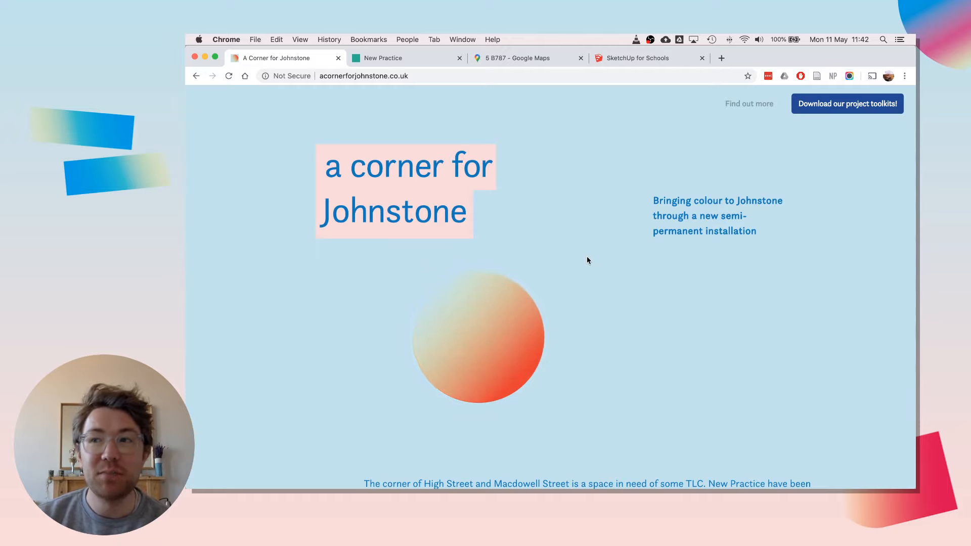
{"action": "scroll", "coordinate": [598, 292], "scroll_direction": "down", "scroll_amount": 3}
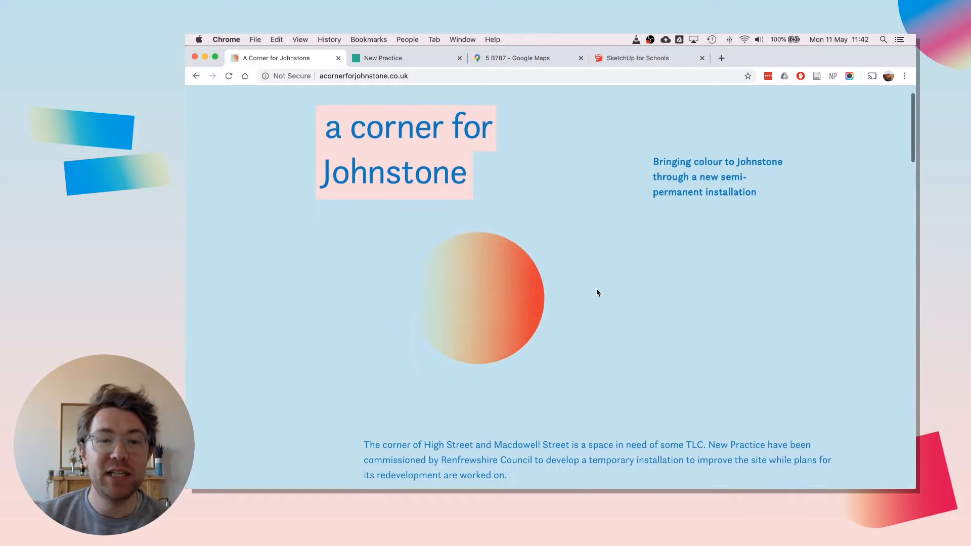
{"action": "scroll", "coordinate": [597, 292], "scroll_direction": "down", "scroll_amount": 2}
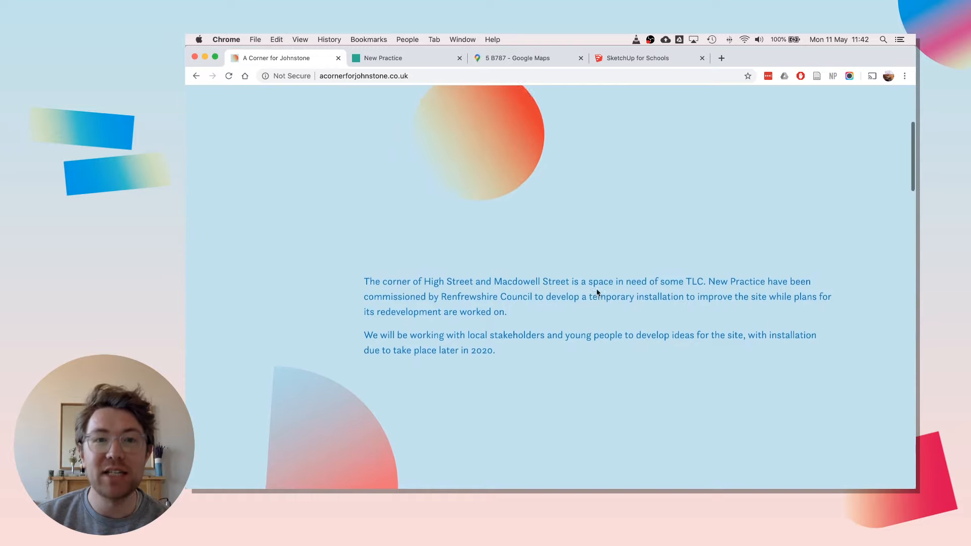
{"action": "scroll", "coordinate": [597, 292], "scroll_direction": "up", "scroll_amount": 2}
{"action": "scroll", "coordinate": [596, 293], "scroll_direction": "up", "scroll_amount": 2}
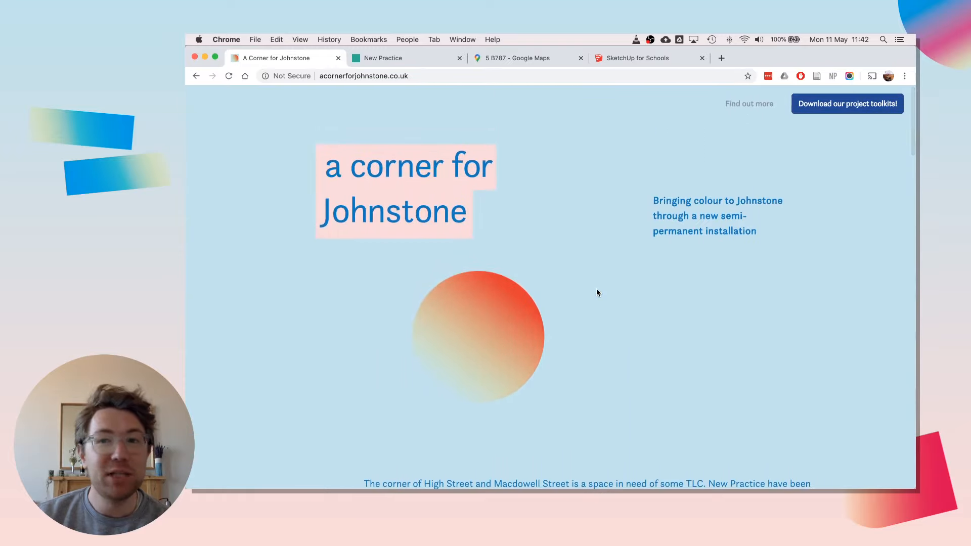